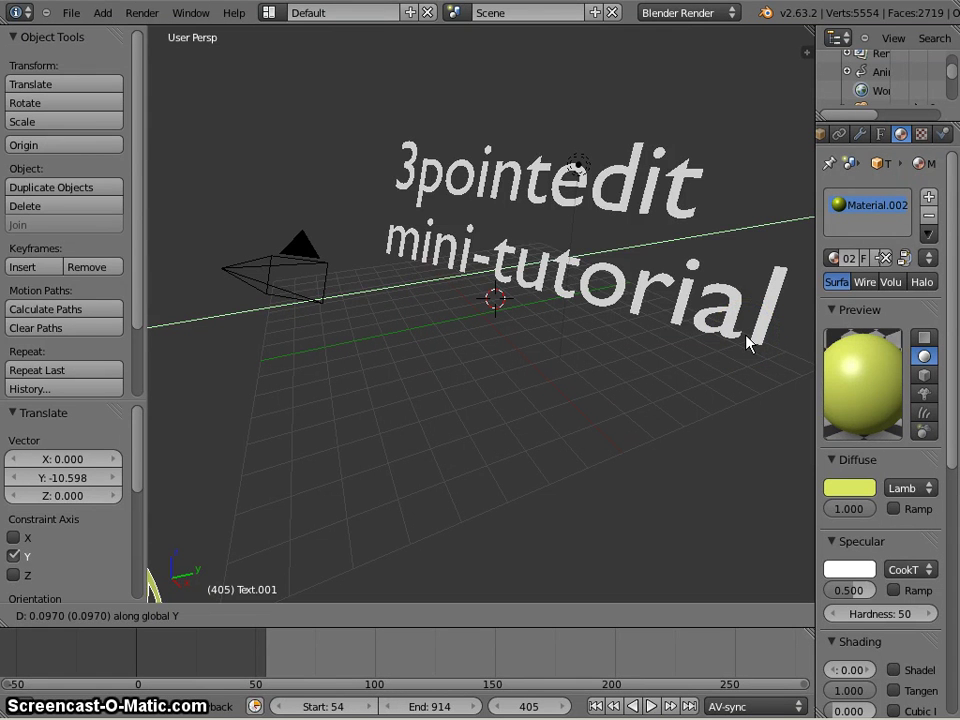
Drop the 'VSE speed ramps' title text into place and pick the Video Editing layout
click(408, 264)
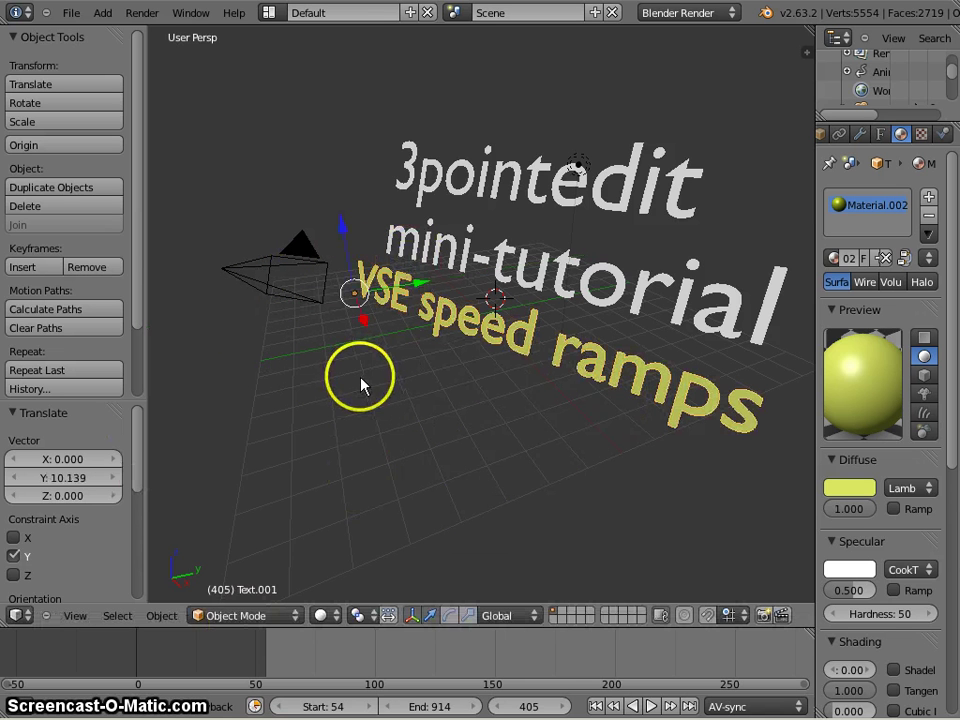
click(269, 12)
Enter Video Editing, play the MVI_7948.002 clip, and leave the playhead at frame 291
click(300, 154)
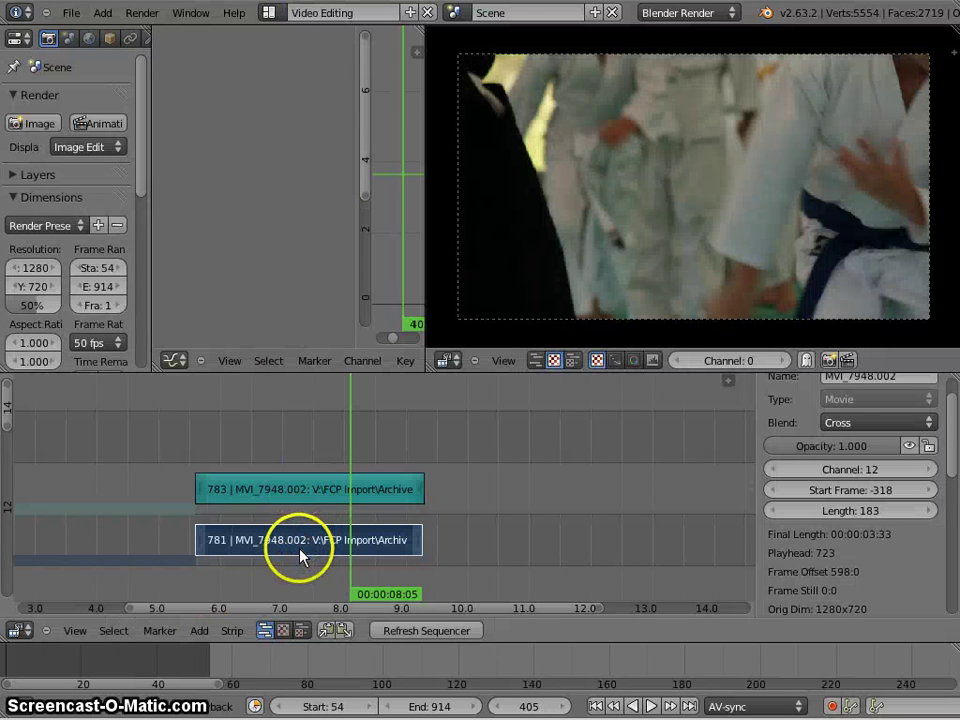
drag(272, 458, 204, 461)
key(alt+a)
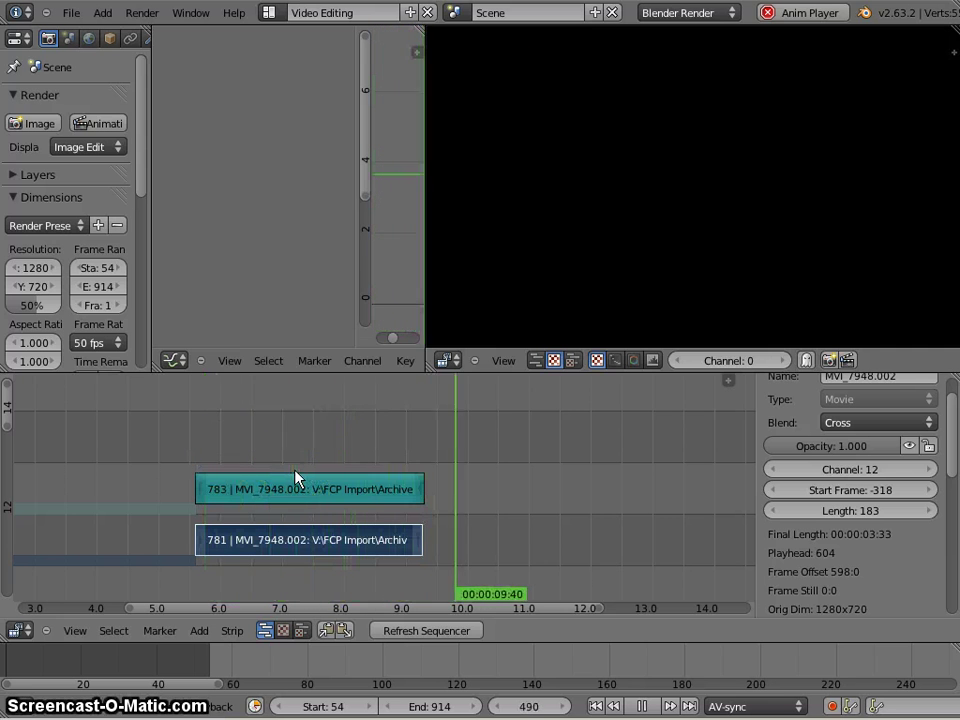
click(193, 465)
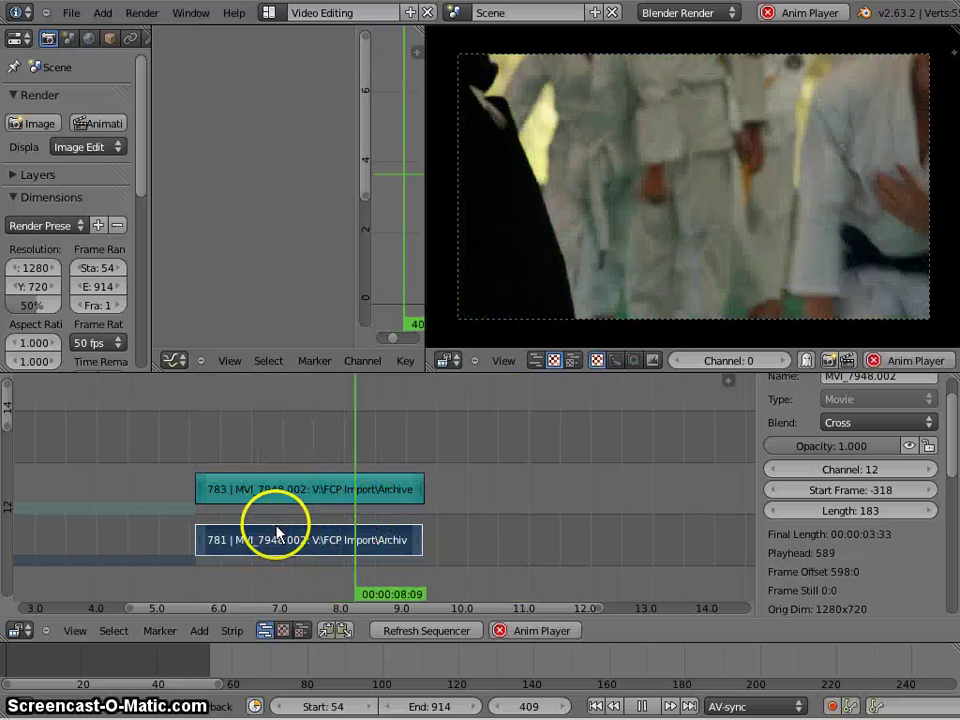
drag(251, 508, 209, 508)
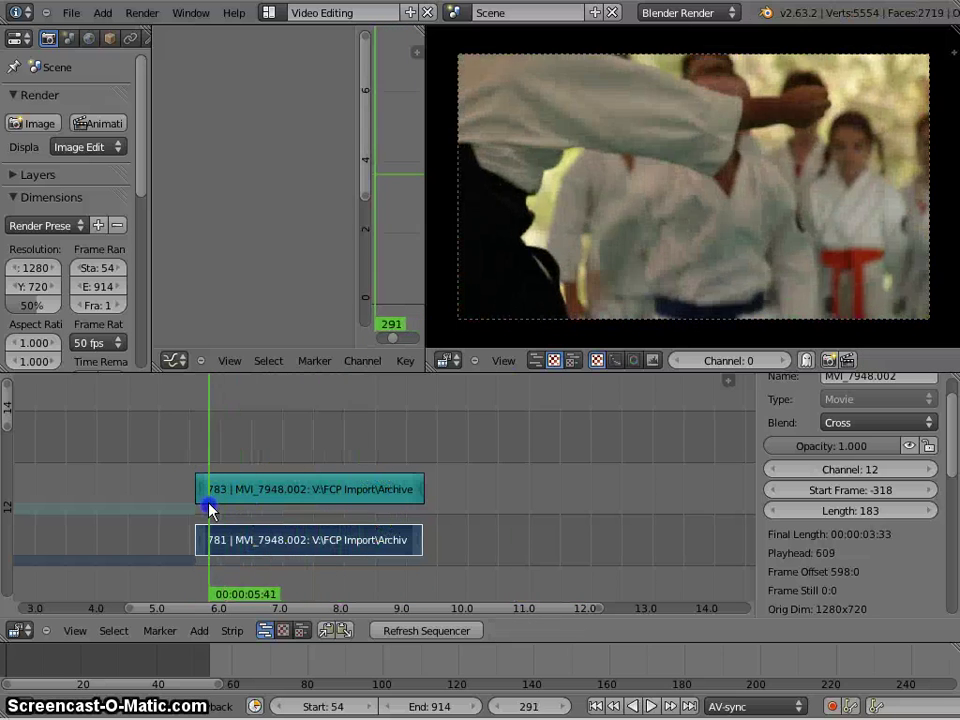
Add a Speed Control effect strip to the selected MVI_7948.002 clip
right_click(255, 548)
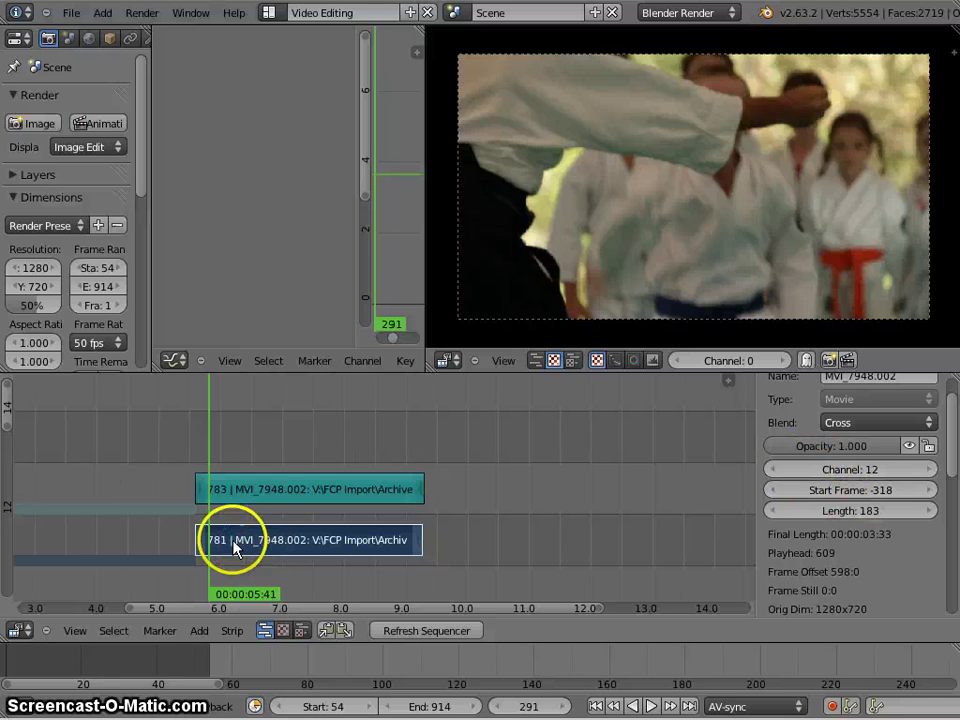
key(shift+a)
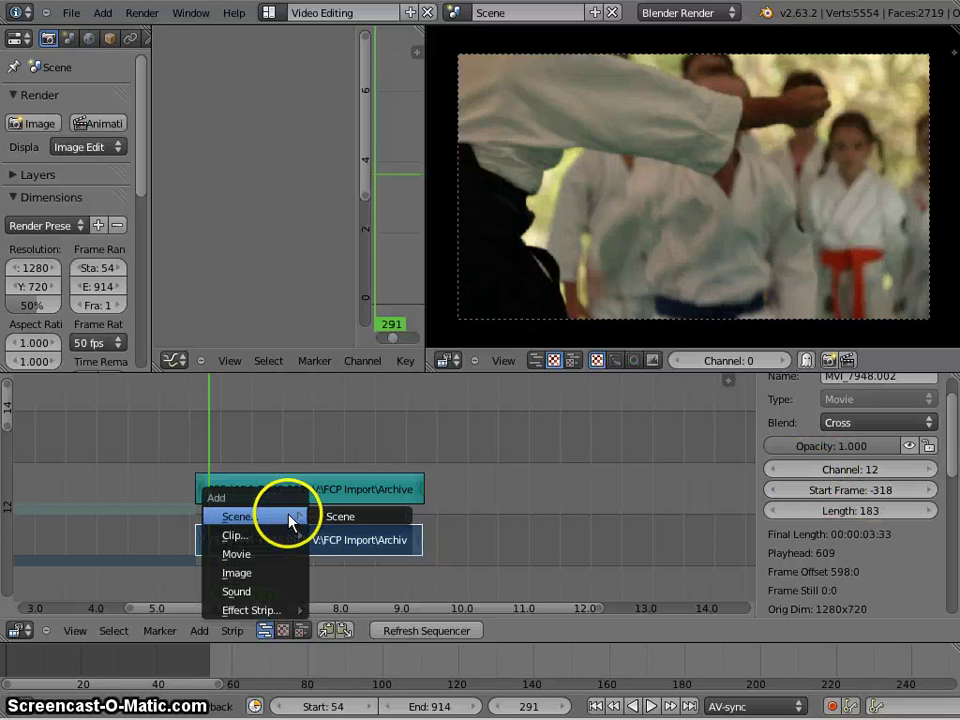
mouse_move(261, 612)
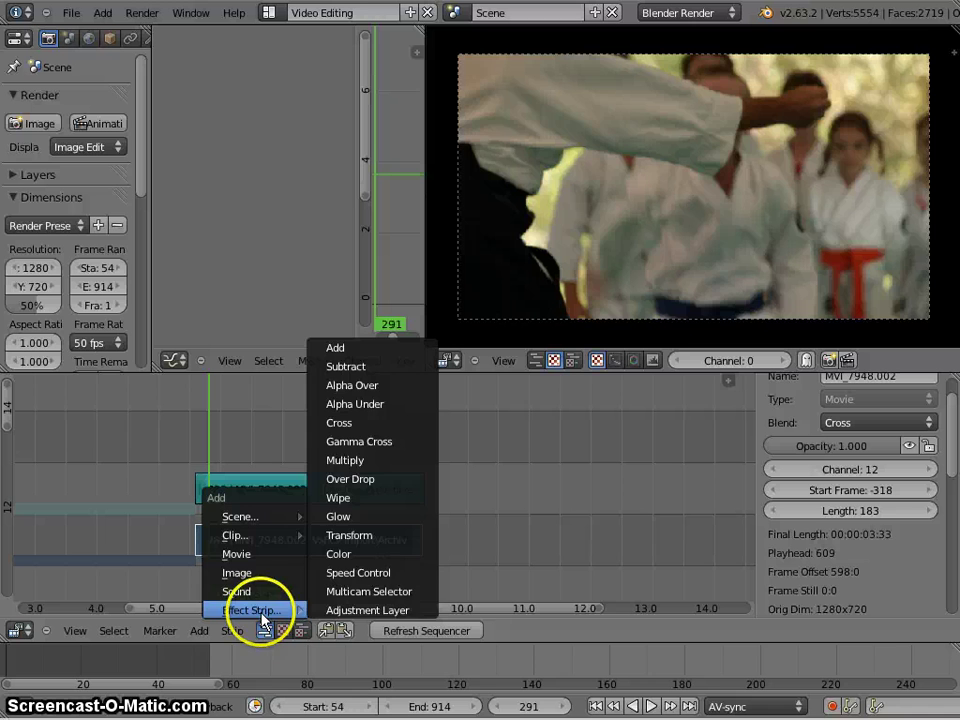
click(372, 575)
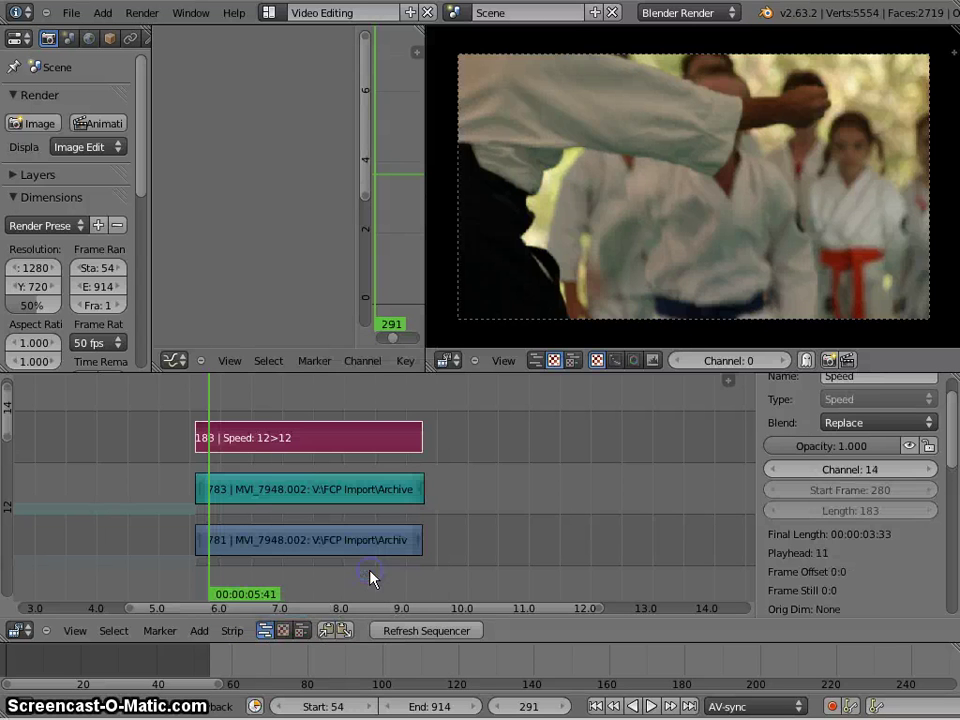
Leave the strips in place and select the Speed strip to show its Effect Strip settings
right_click(304, 550)
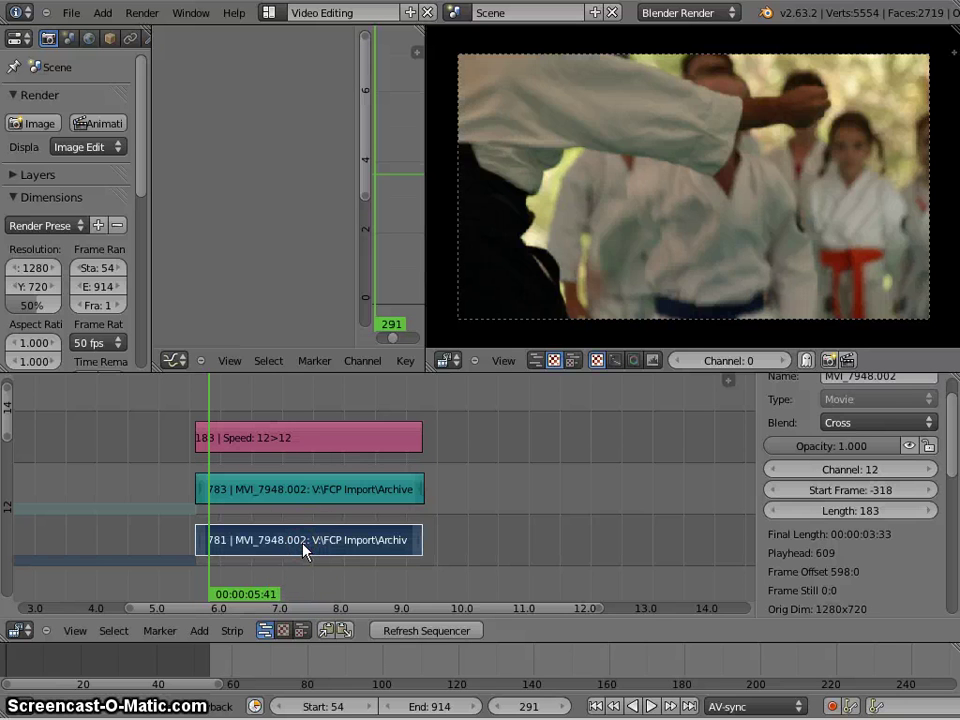
right_drag(304, 550, 342, 548)
key(Escape)
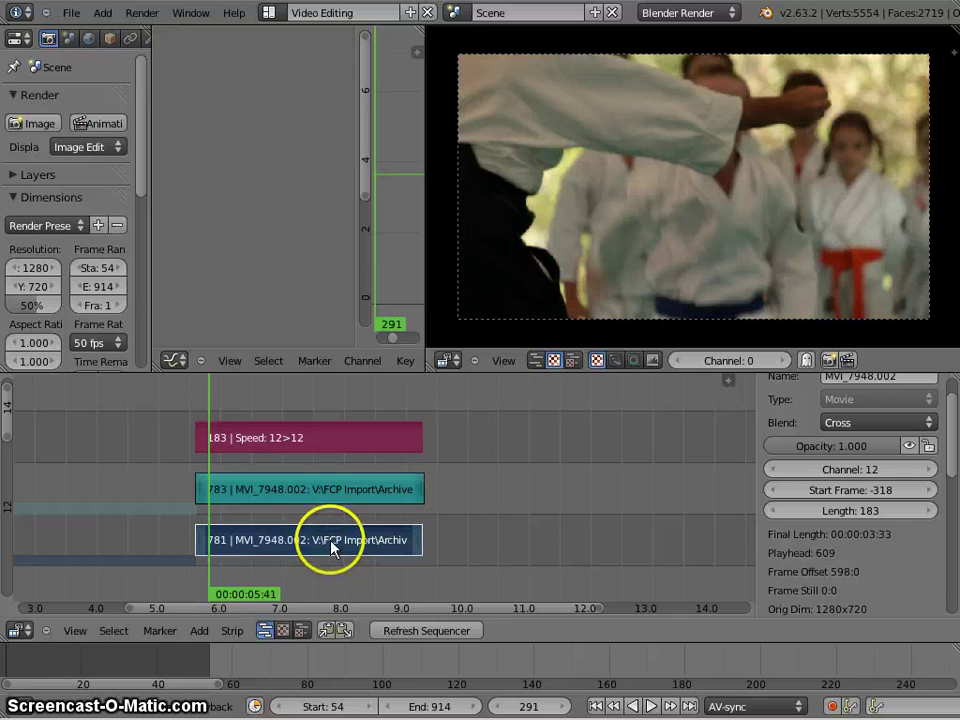
right_click(290, 445)
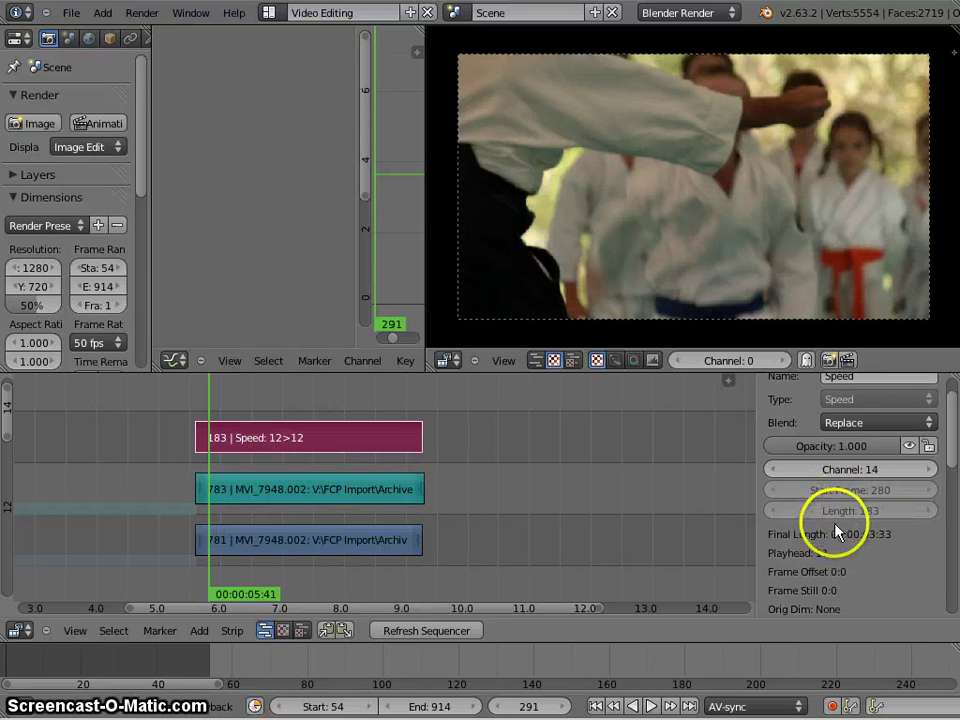
scroll(837, 530, down, 7)
scroll(840, 520, up, 3)
scroll(845, 530, down, 1)
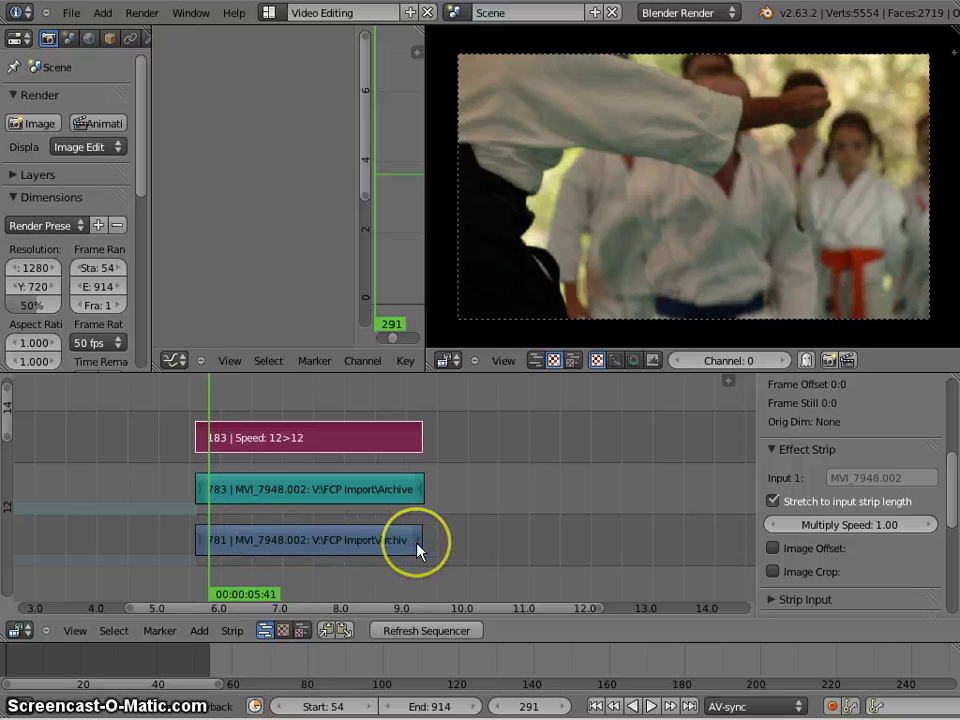
Extend the clip strip's end past 10 seconds and preview the slowed footage
right_drag(417, 548, 497, 540)
click(317, 394)
key(alt+a)
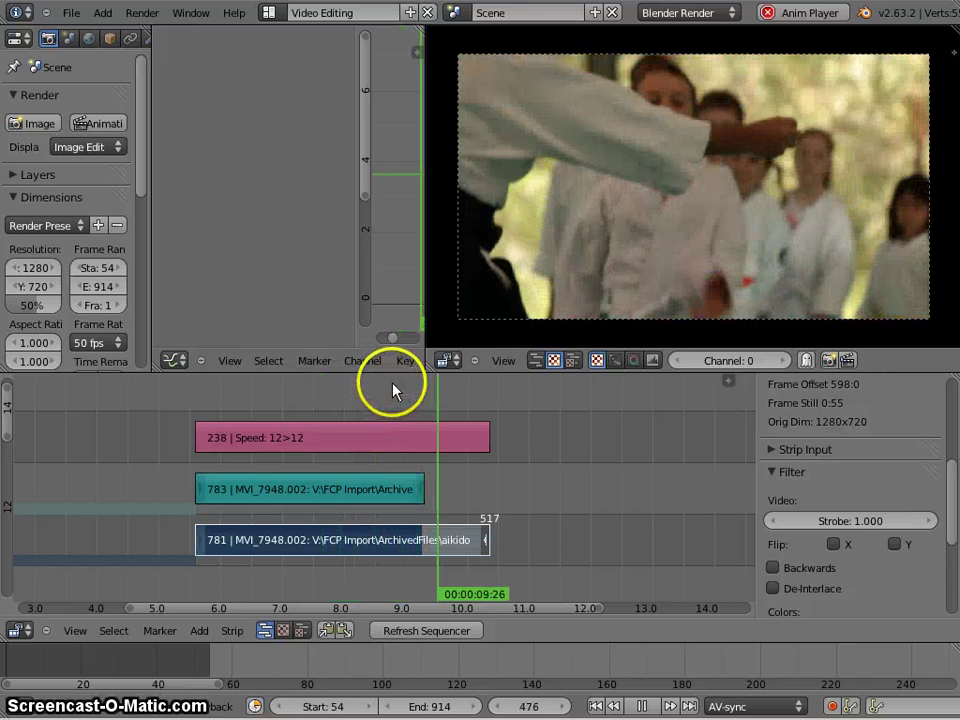
drag(262, 390, 196, 405)
key(alt+a)
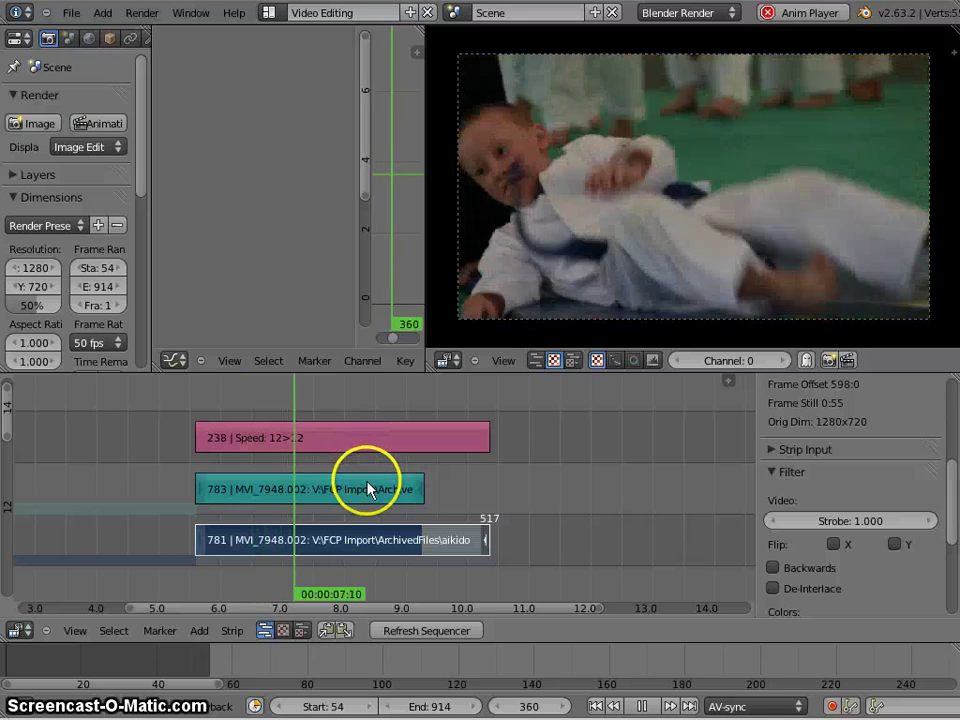
key(alt+a)
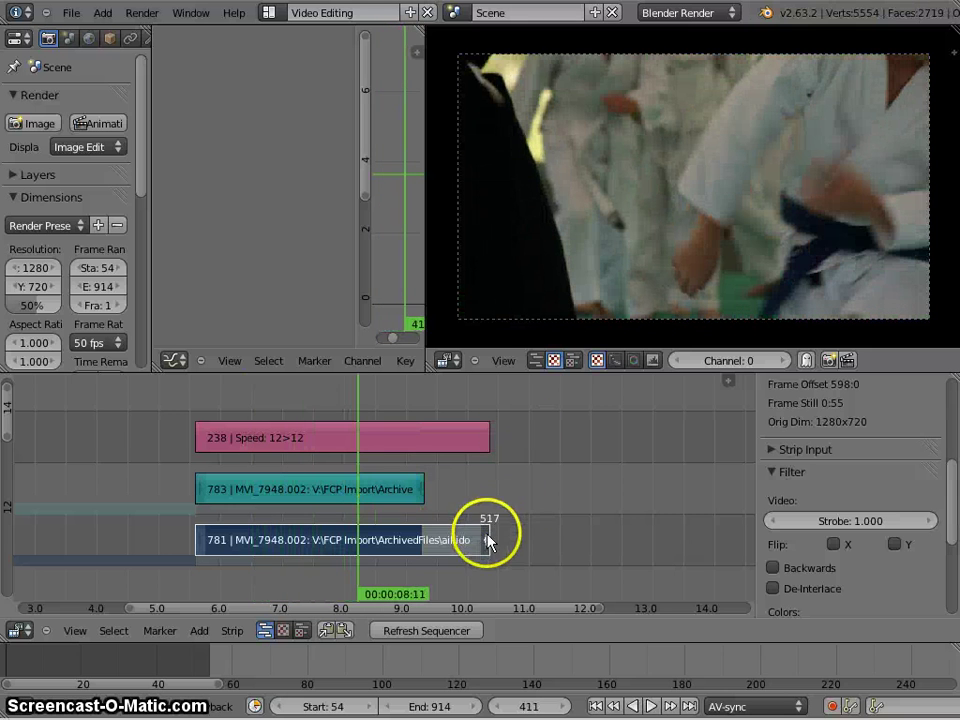
Extend the clip strip's end to frame 575 and play back the slower clip
drag(487, 540, 561, 540)
click(195, 390)
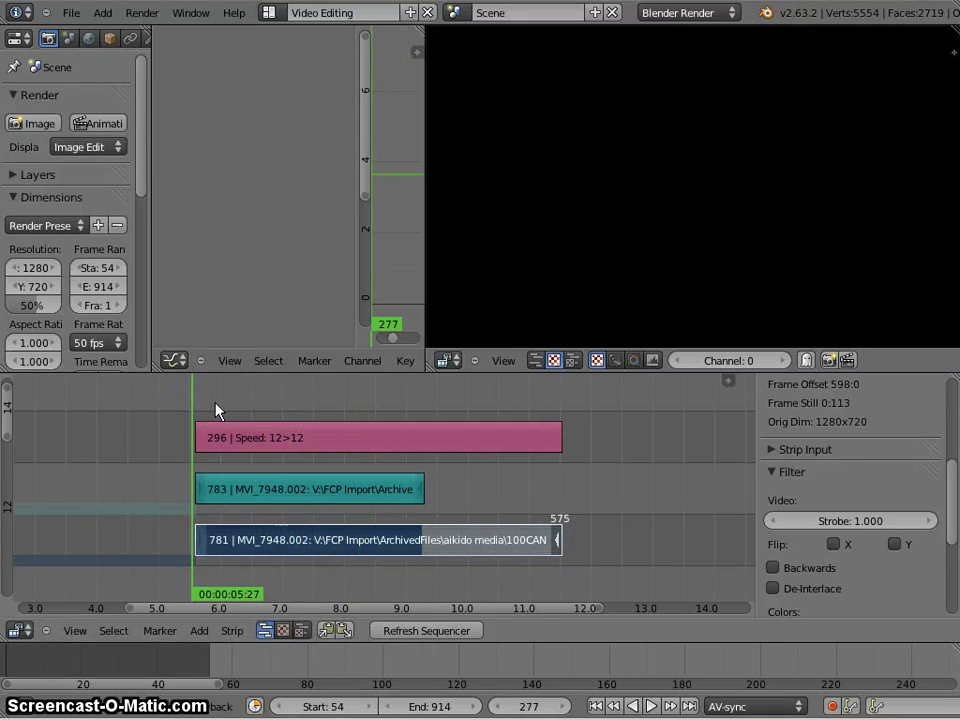
key(alt+a)
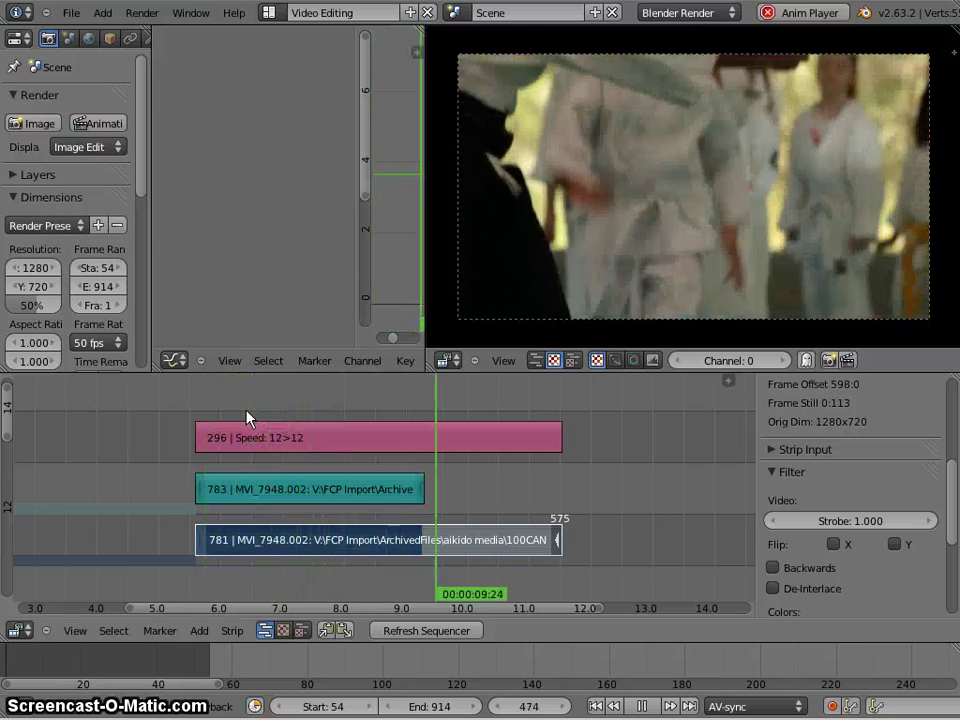
click(419, 402)
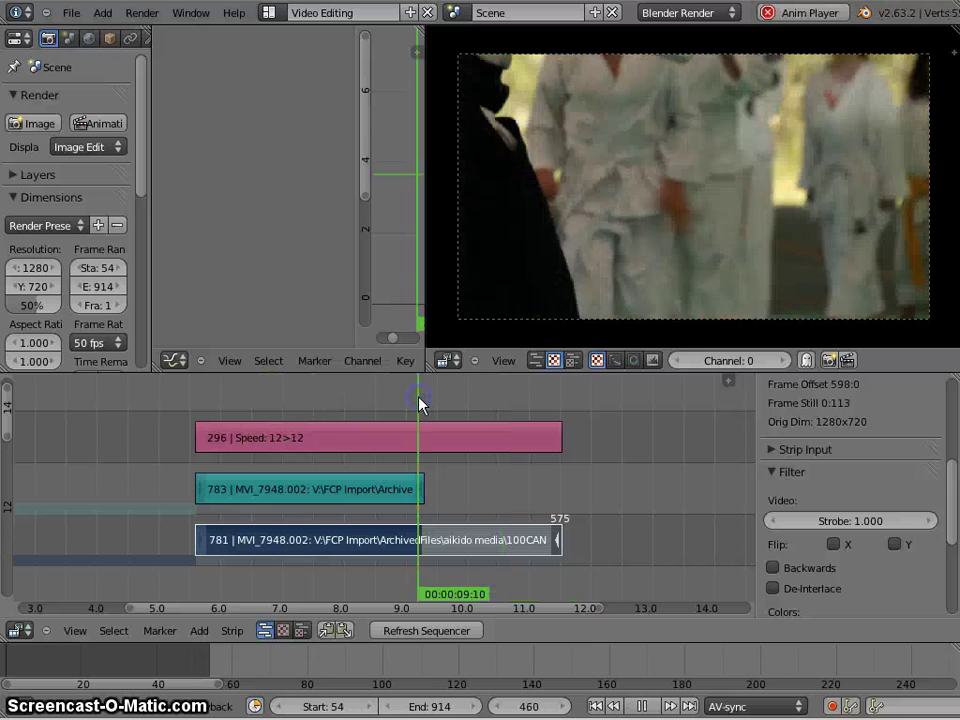
click(454, 478)
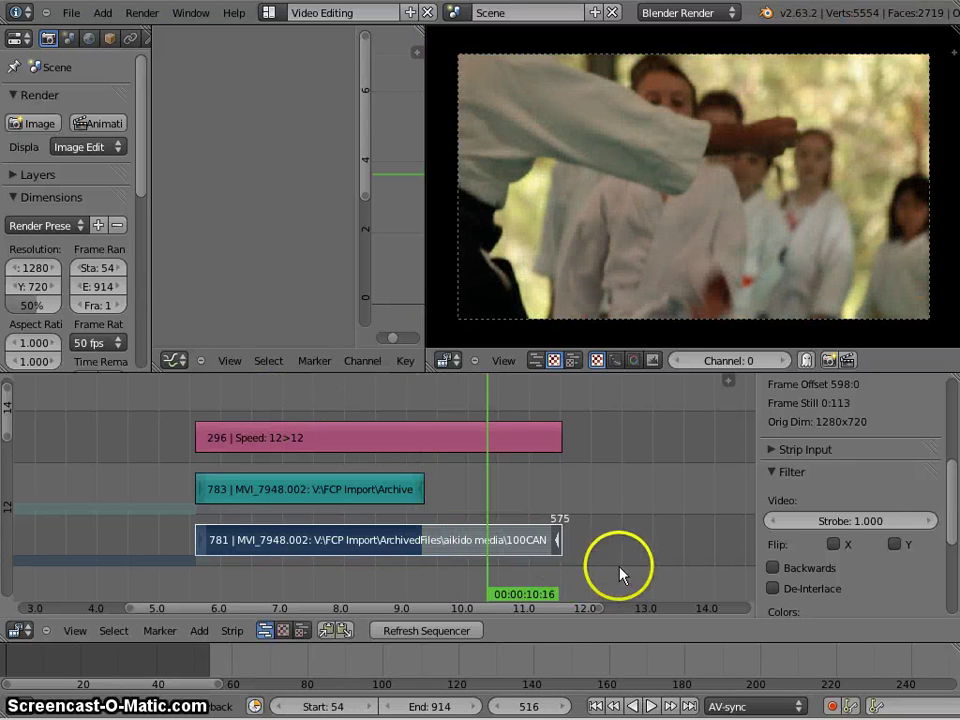
Extend the clip strip's end to frame 686 and preview the even slower playback
right_drag(577, 549, 715, 545)
drag(345, 450, 320, 444)
key(alt+a)
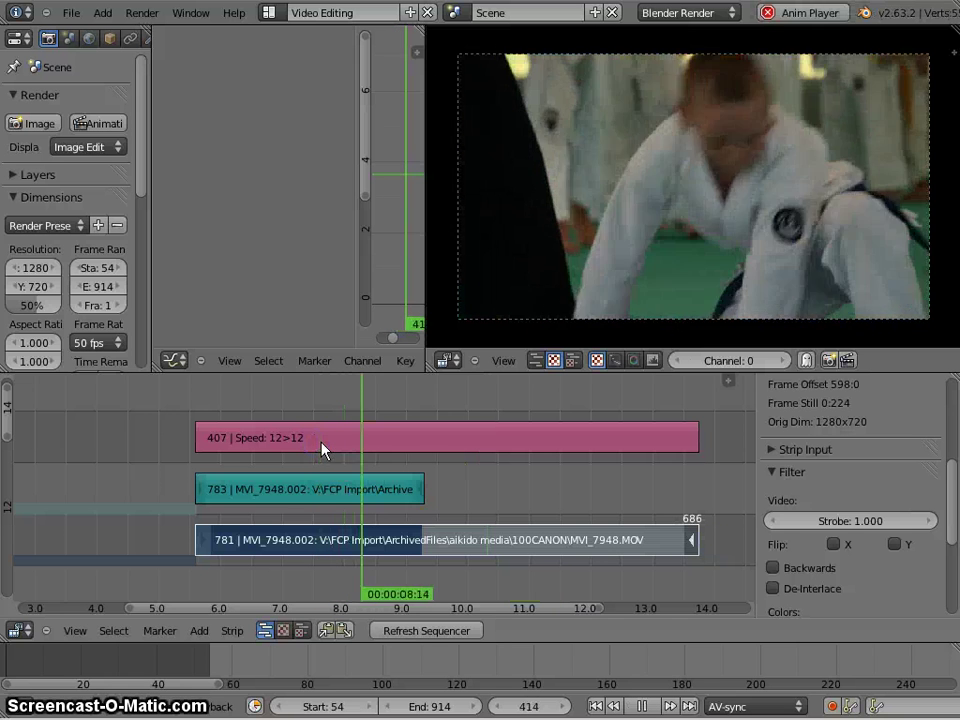
click(147, 422)
click(199, 418)
key(alt+a)
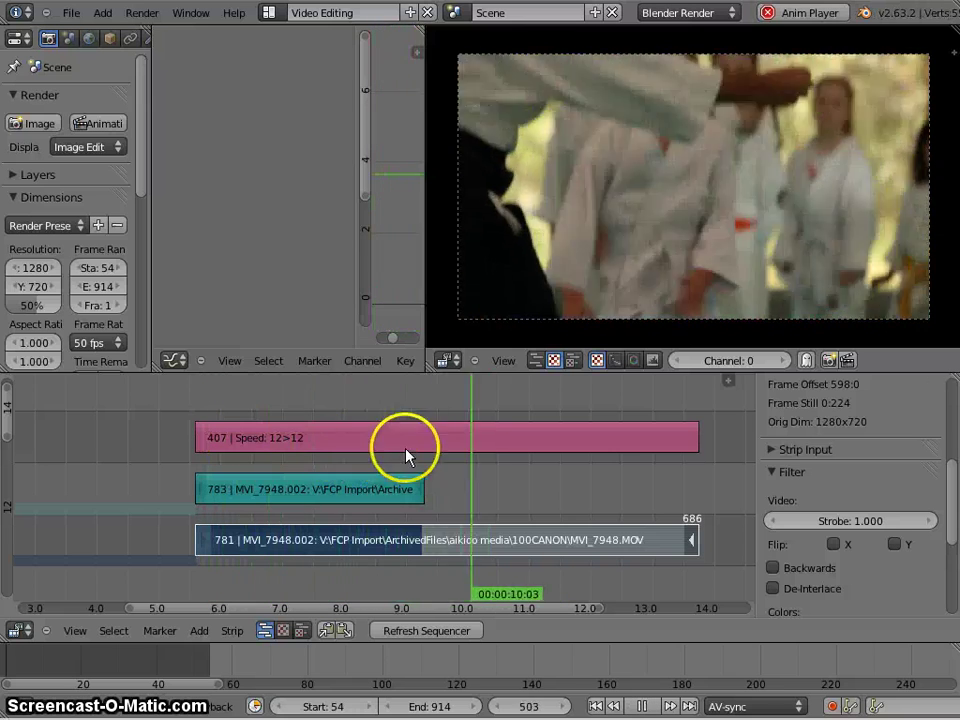
key(alt+a)
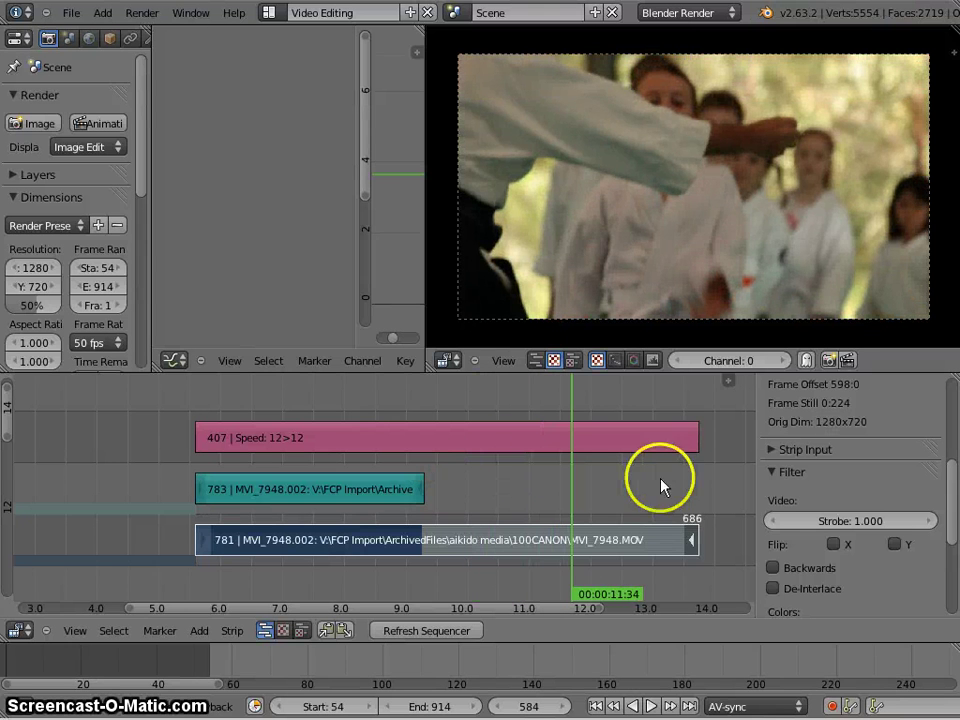
Trim the clip strip's end back to frame 464, then select the Speed strip
right_click(694, 549)
key(g)
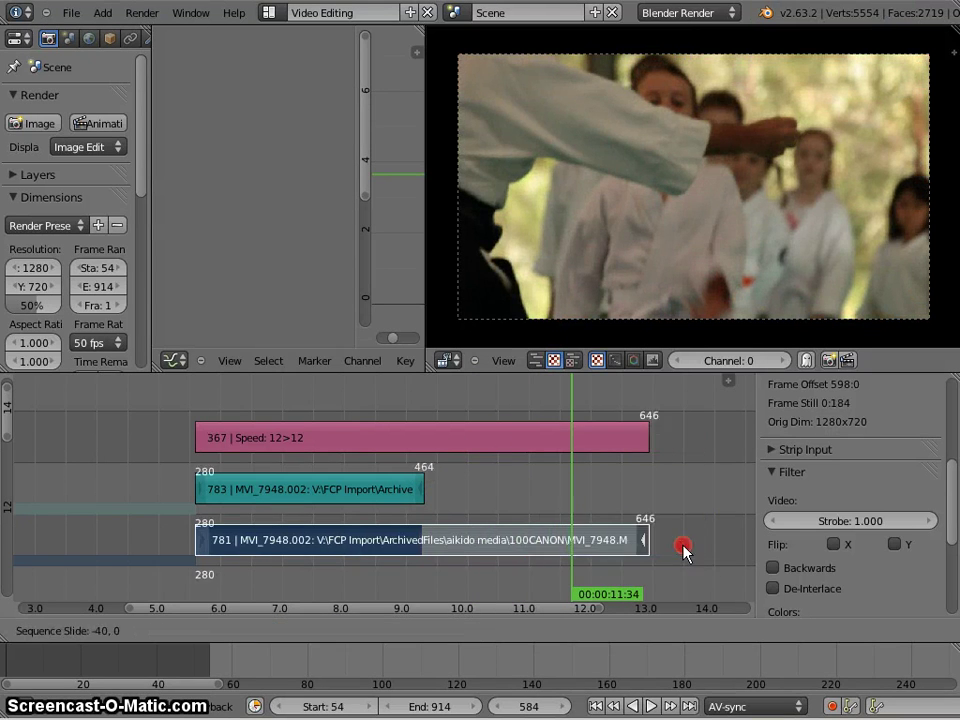
right_drag(428, 553, 409, 553)
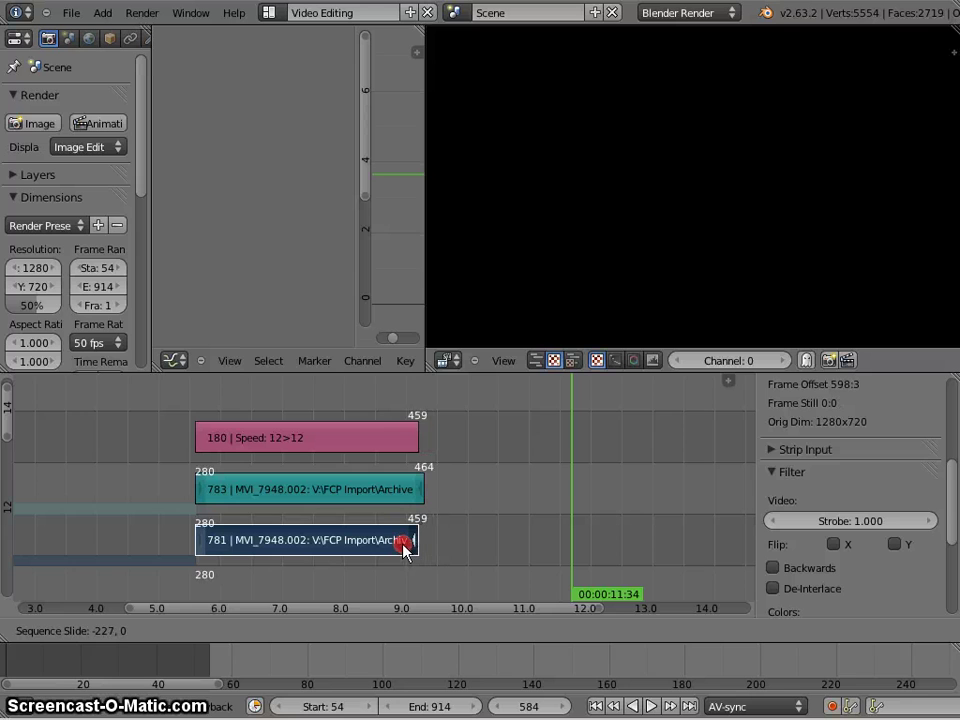
click(408, 549)
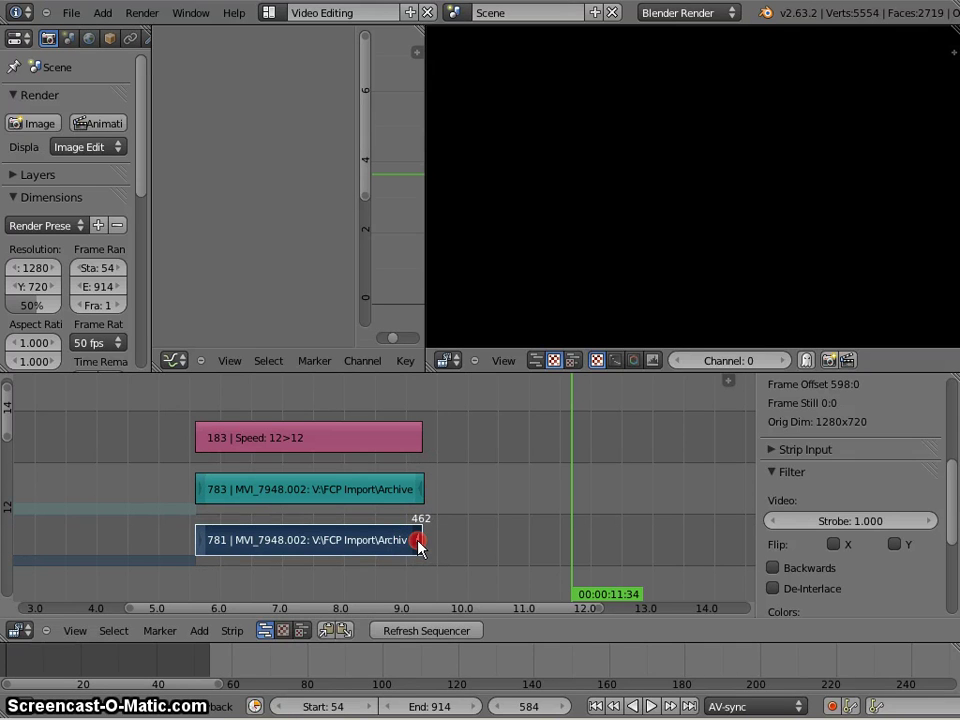
right_drag(422, 546, 429, 541)
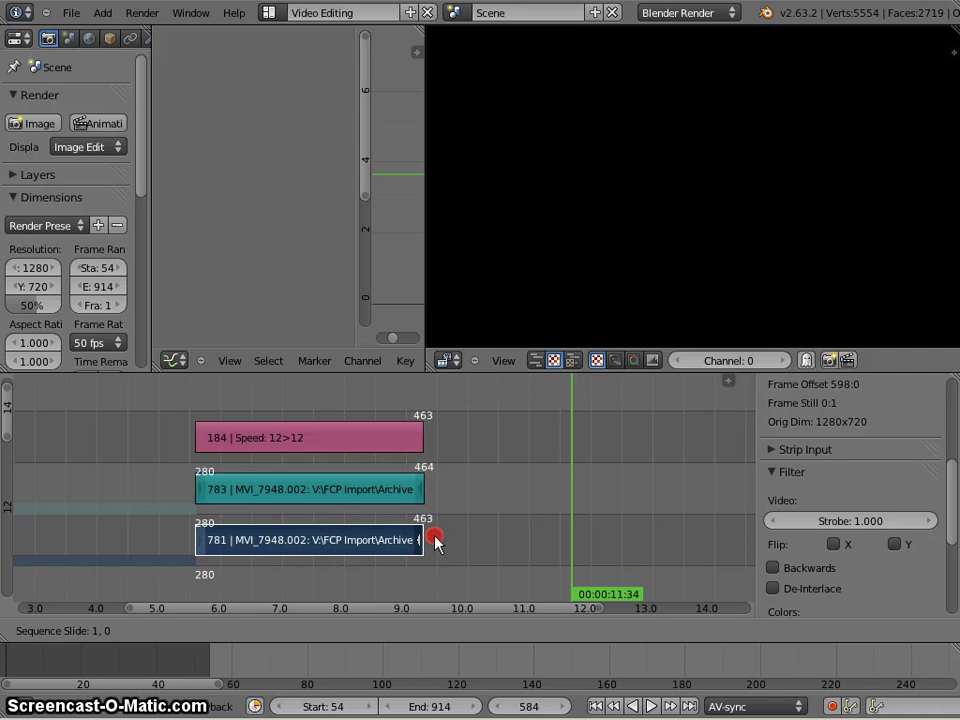
click(443, 541)
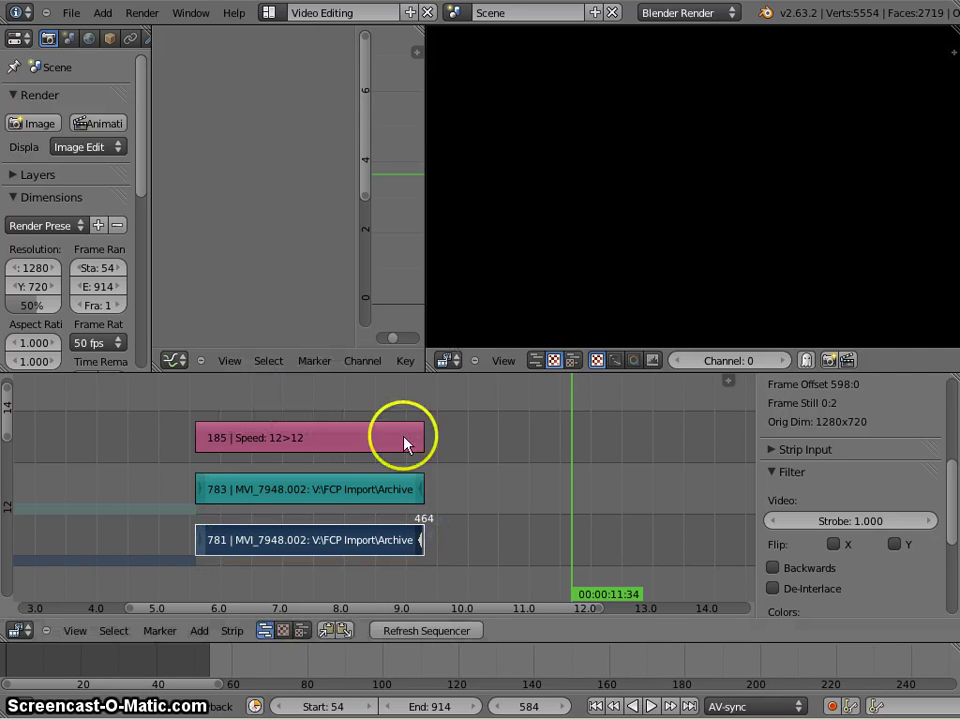
right_click(330, 437)
drag(328, 420, 245, 408)
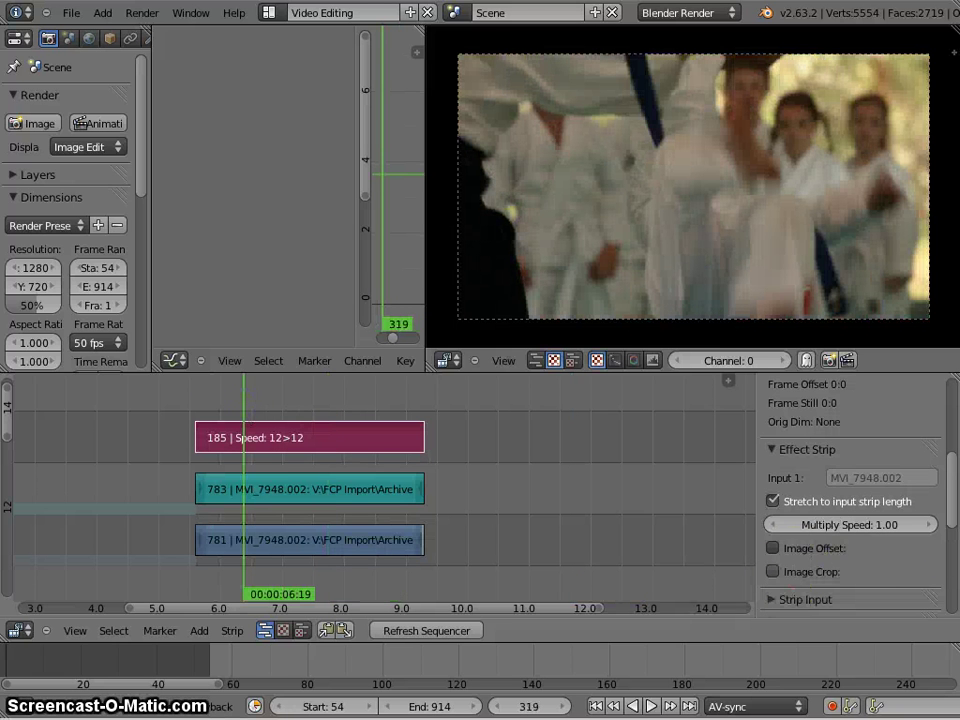
Set the Speed strip's Multiply Speed to 0.5 and play back the half-speed clip
click(878, 526)
key(Return)
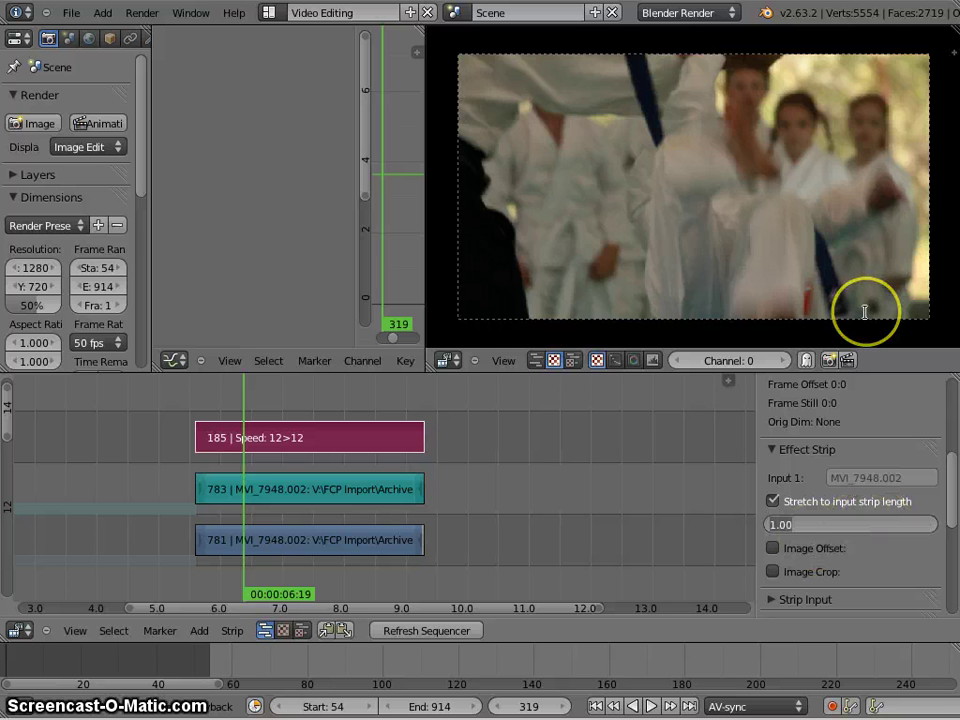
text(.5)
key(Return)
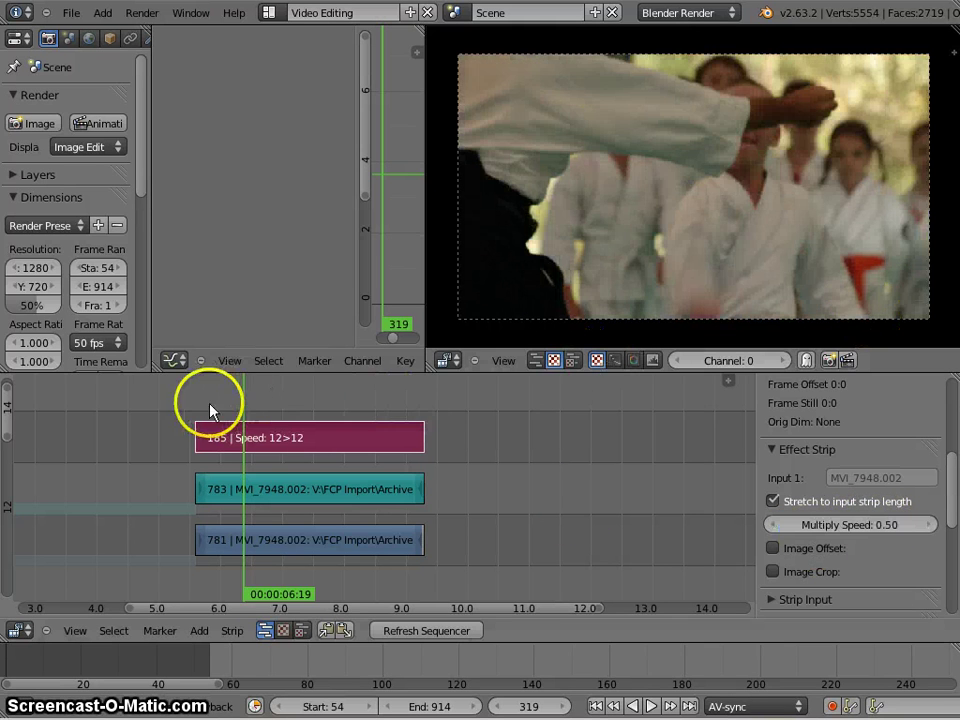
drag(214, 403, 201, 410)
key(alt+a)
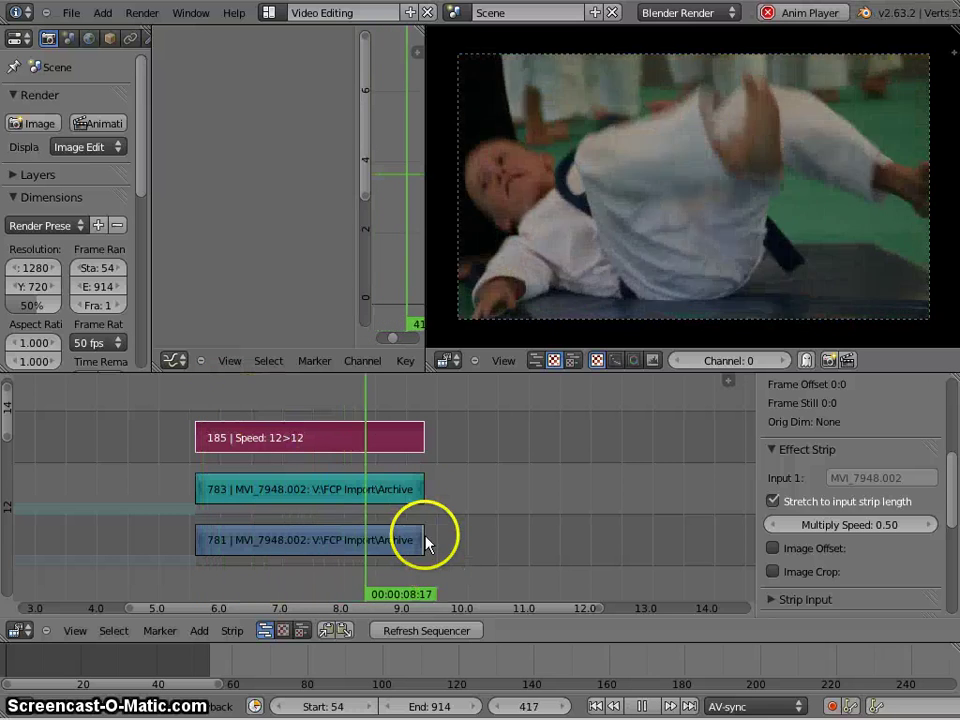
key(alt+a)
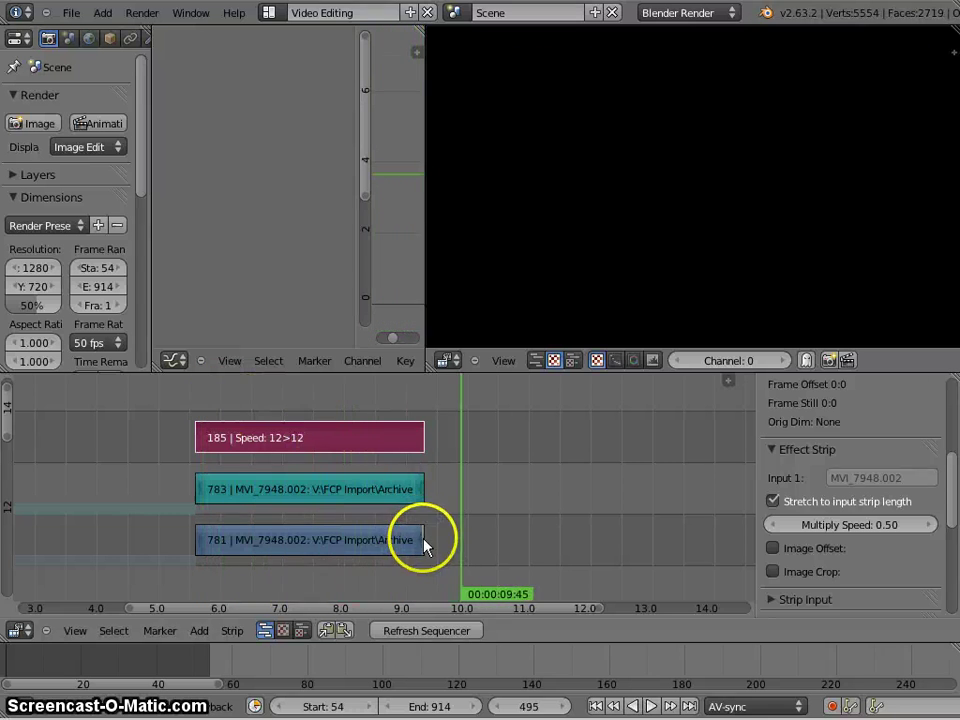
right_click(408, 541)
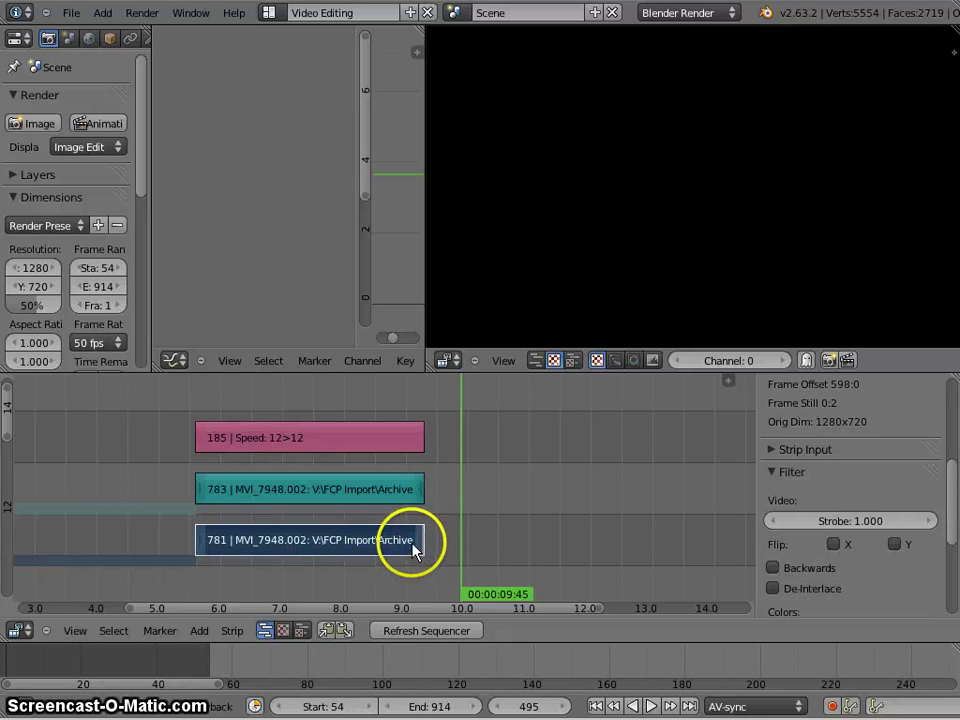
Try doubling strip 781's Length from 185 with *2, then undo the broken change
scroll(812, 472, up, 5)
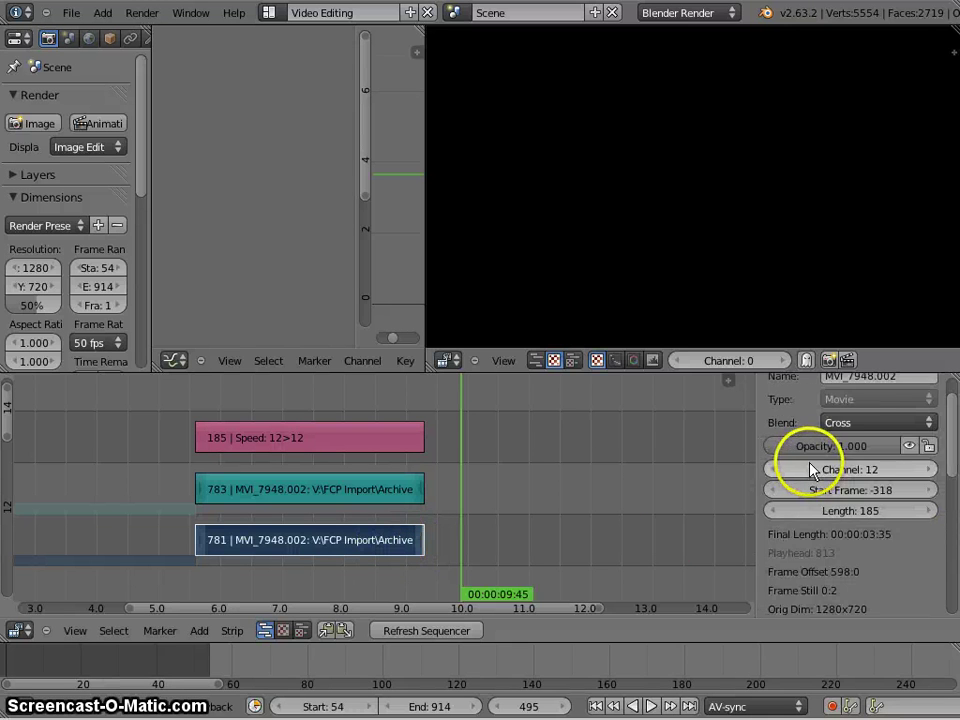
scroll(810, 468, up, 1)
scroll(812, 467, down, 2)
click(870, 470)
double_click(807, 473)
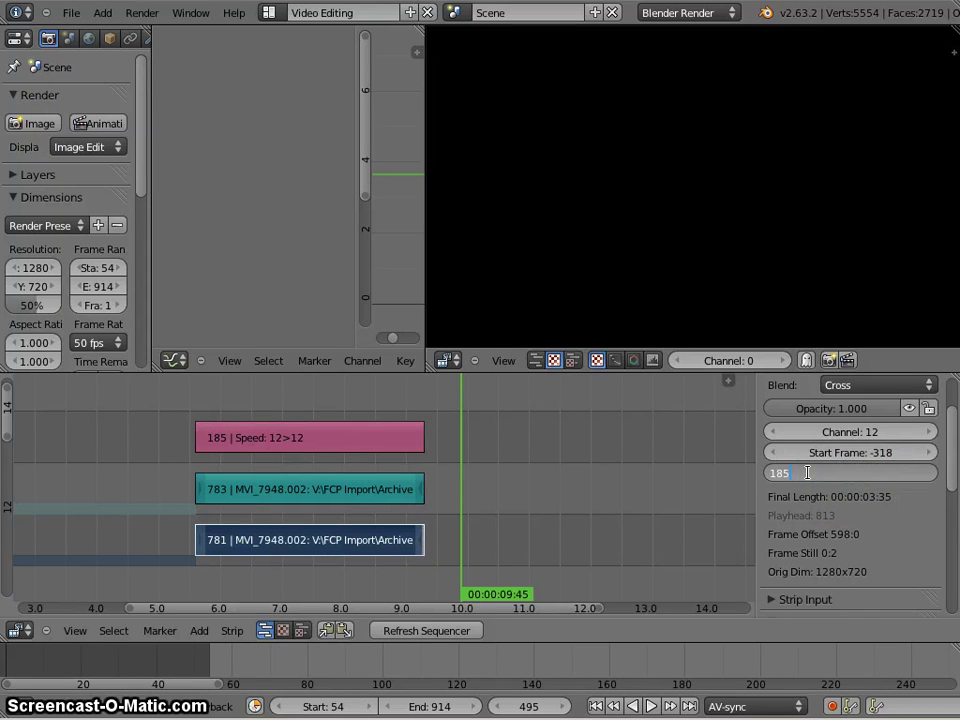
text(*2)
key(Return)
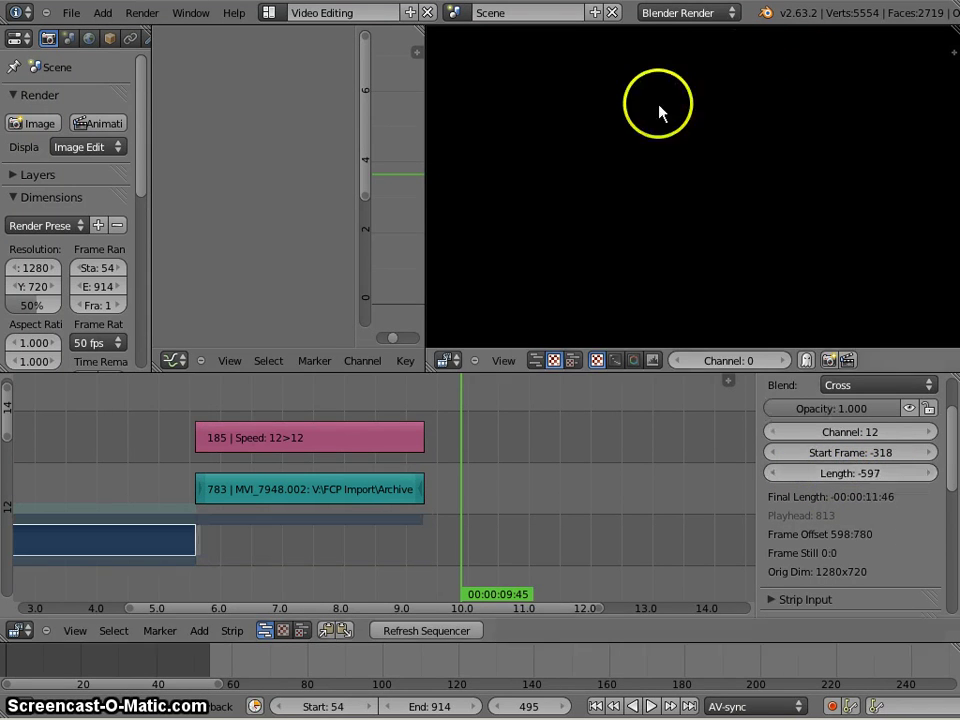
scroll(388, 529, down, 3)
drag(386, 529, 312, 530)
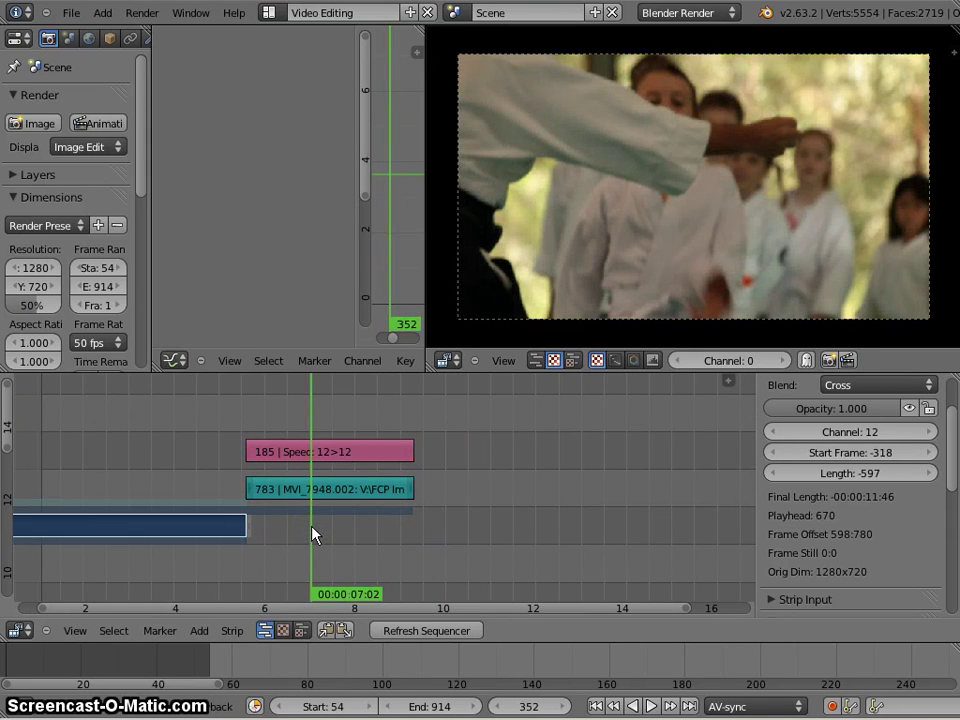
key(ctrl+z)
Drag strip 781's end past its original length, play it, and widen the graph editor's curve area
click(334, 536)
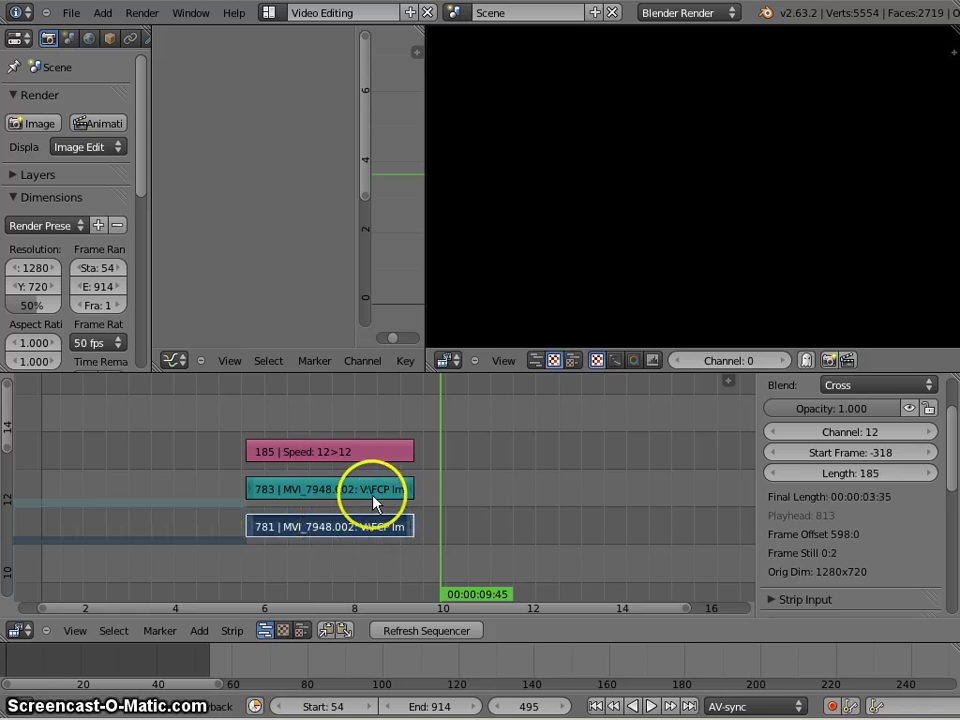
drag(375, 489, 354, 420)
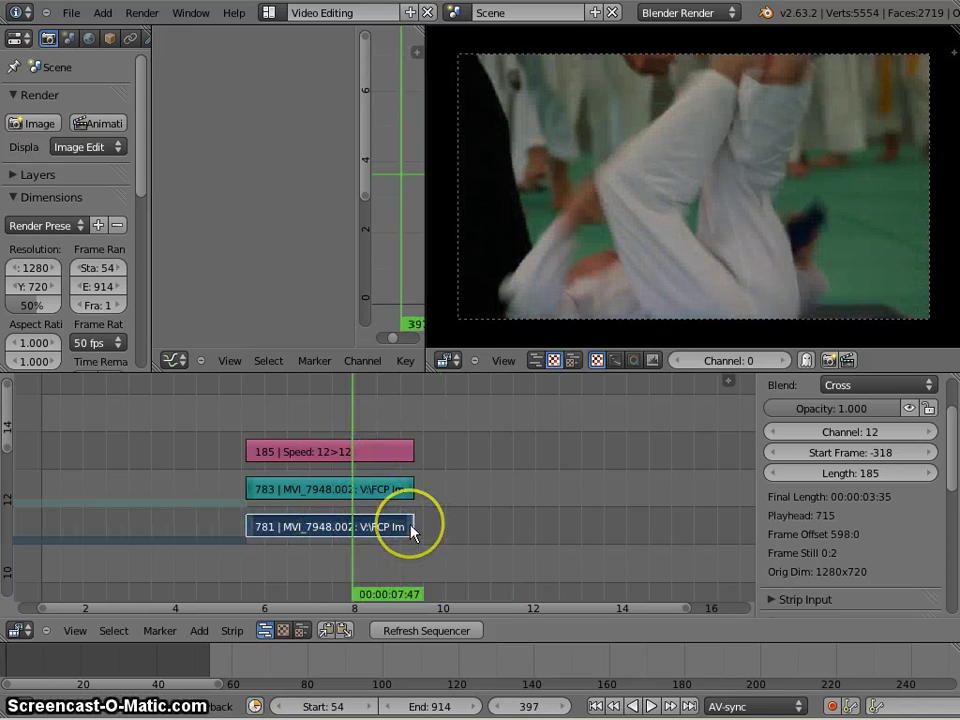
drag(413, 530, 577, 529)
key(alt+a)
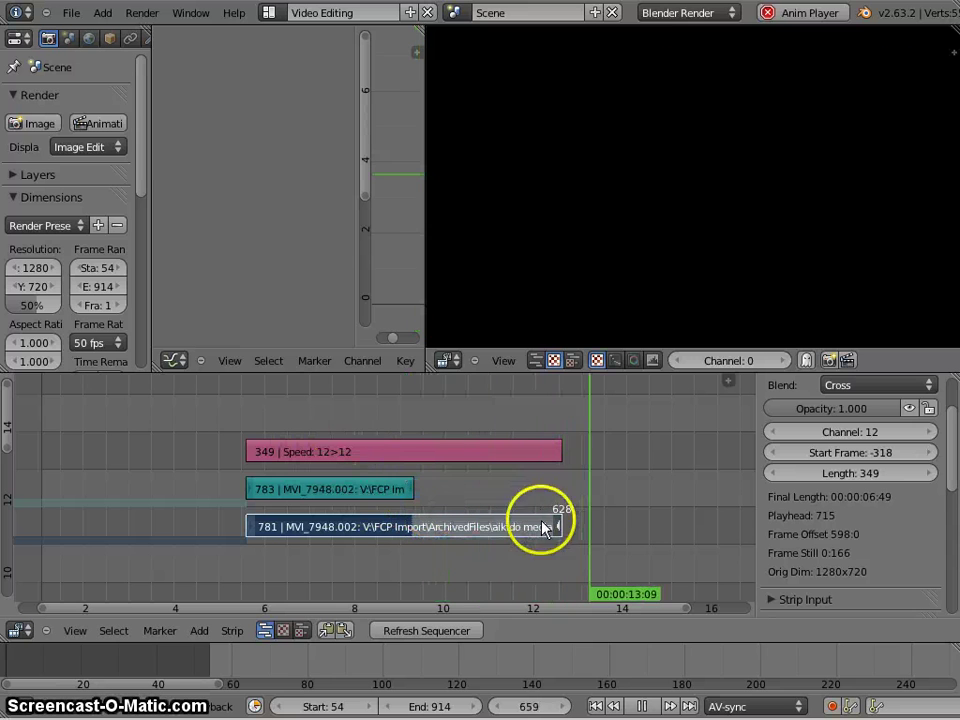
key(alt+a)
drag(410, 433, 259, 428)
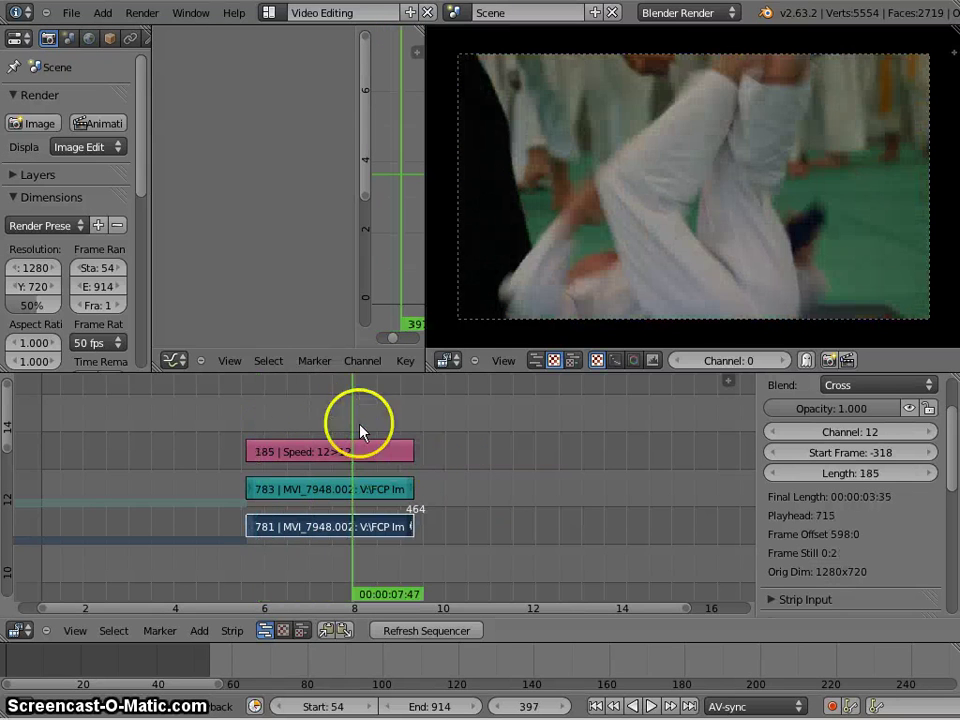
drag(360, 430, 313, 420)
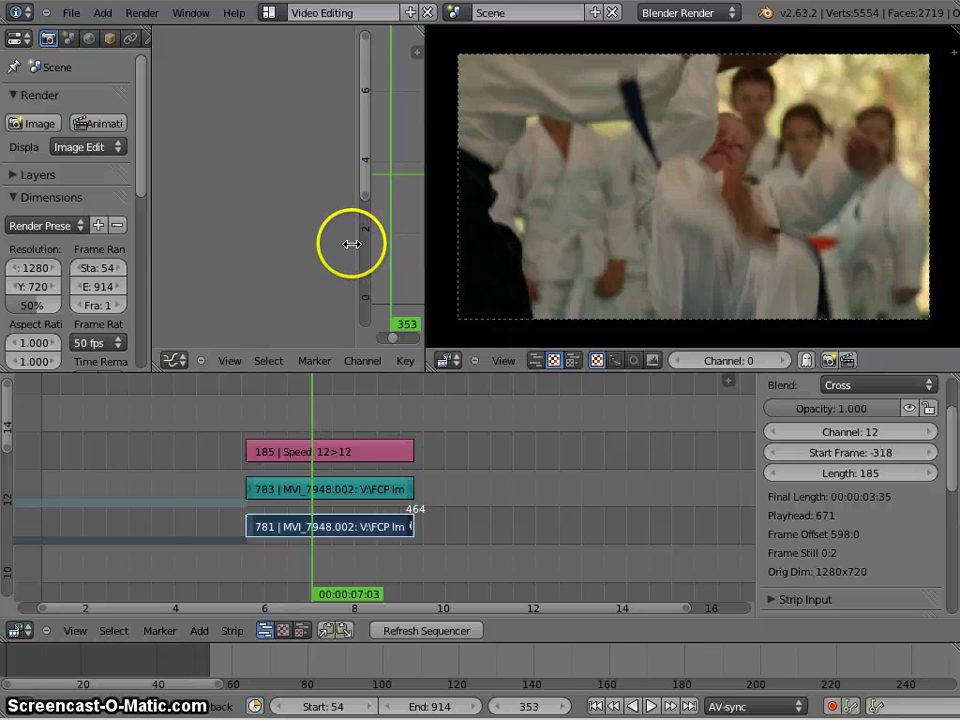
drag(352, 244, 276, 242)
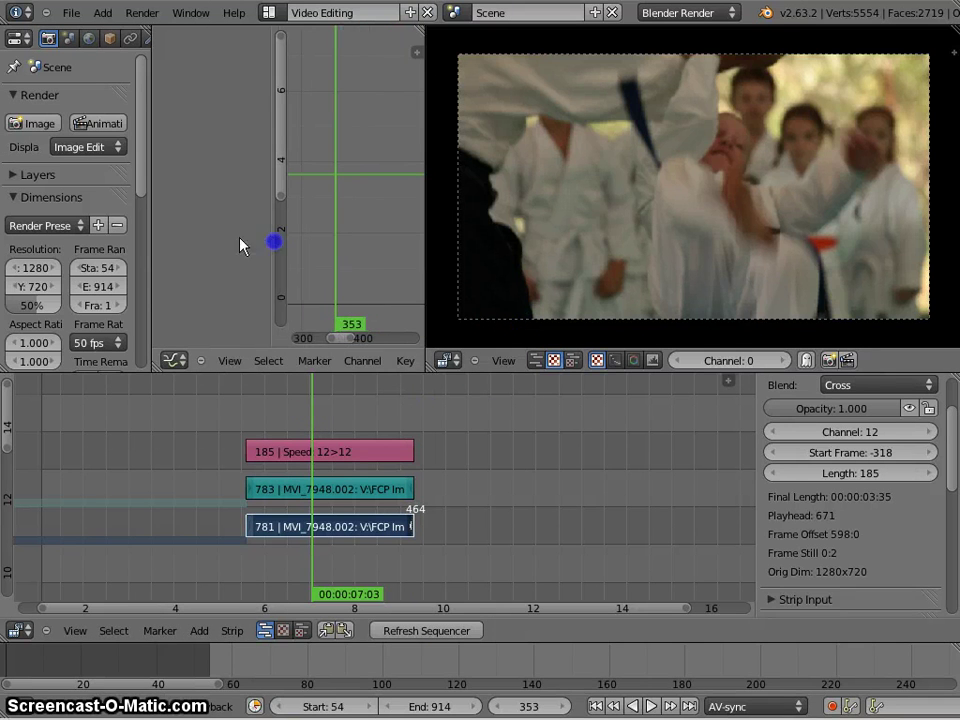
Select the Speed strip and turn off Stretch to input strip length
click(293, 453)
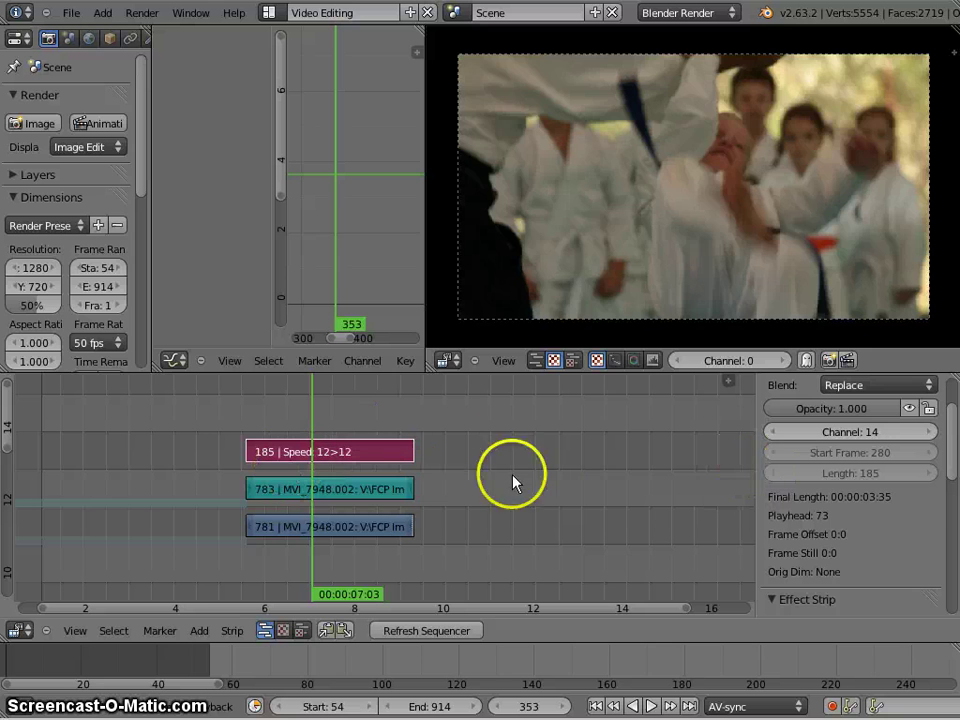
drag(253, 415, 251, 413)
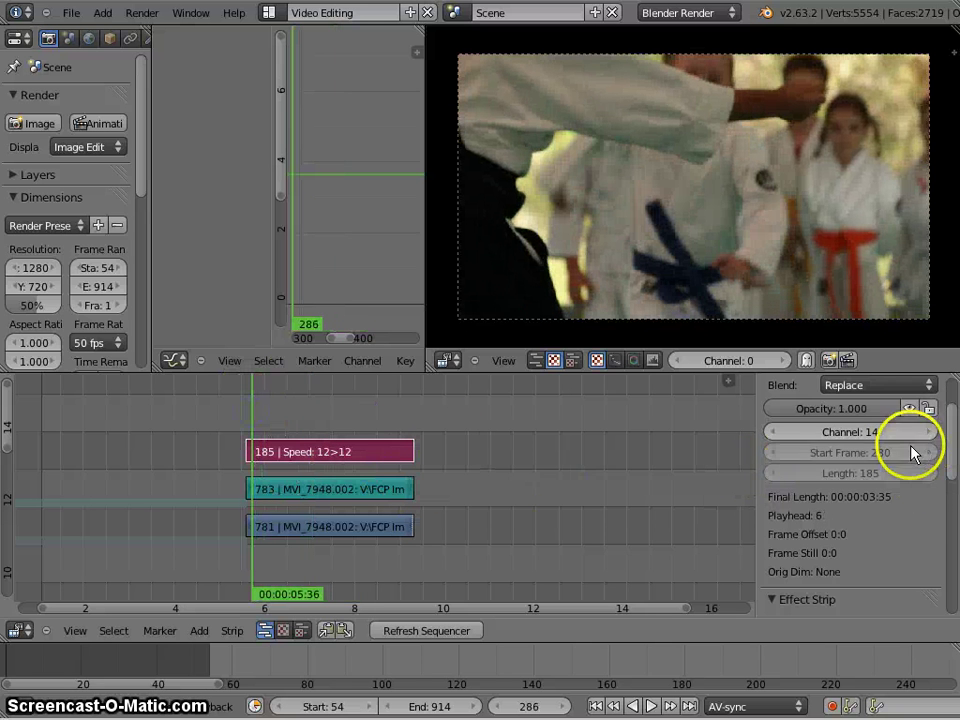
scroll(835, 530, up, 3)
scroll(855, 520, down, 5)
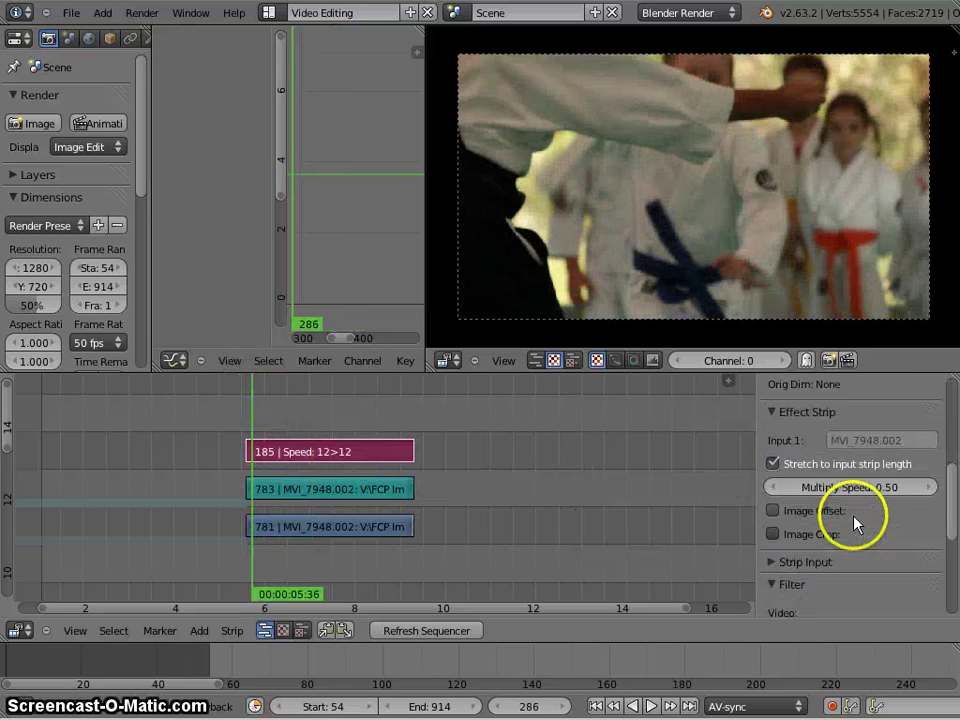
click(773, 464)
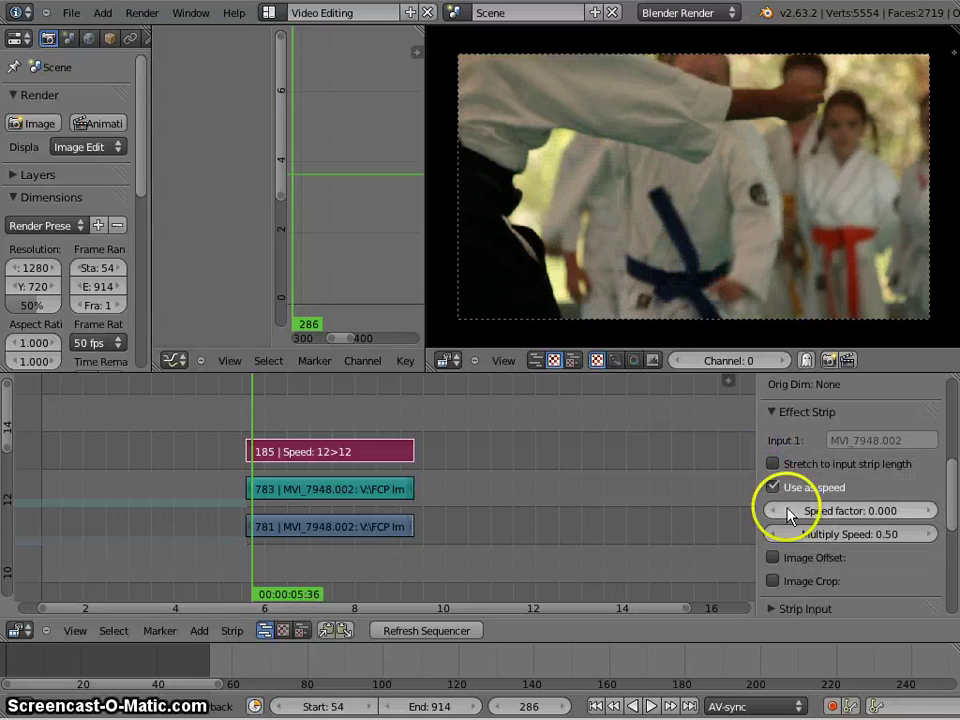
Set Multiply Speed to 1.00 and turn Use as speed back on
click(880, 534)
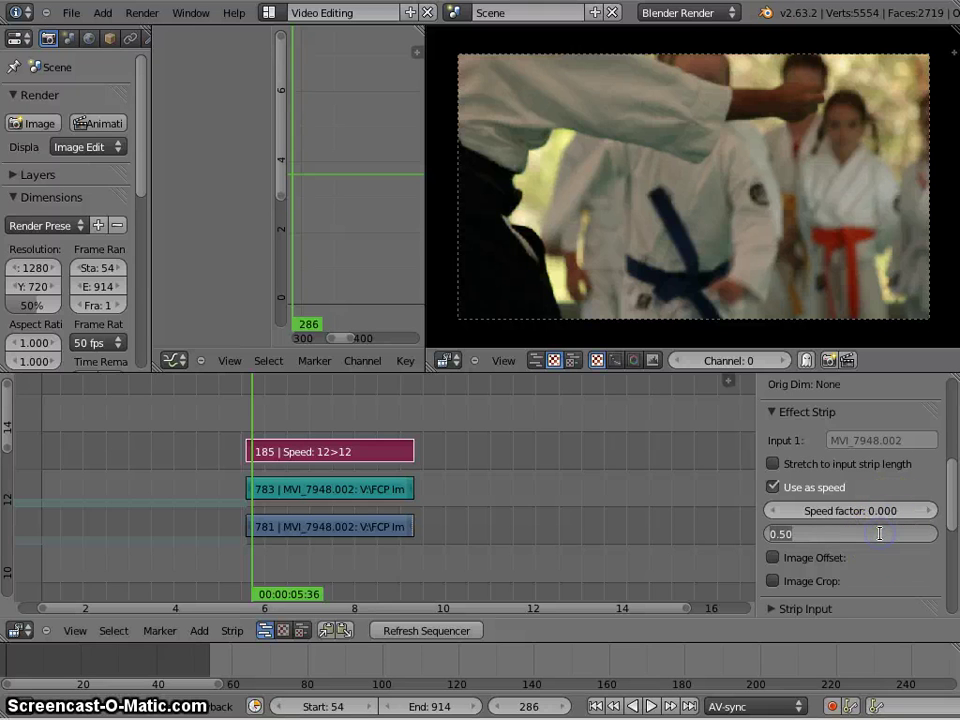
text(1)
key(Return)
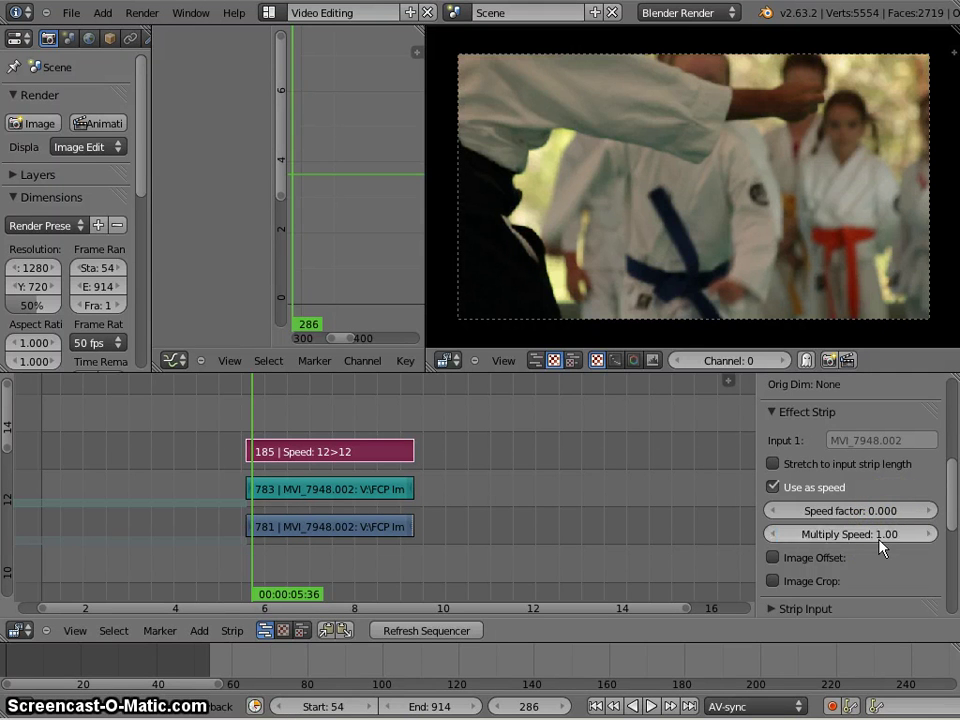
click(860, 545)
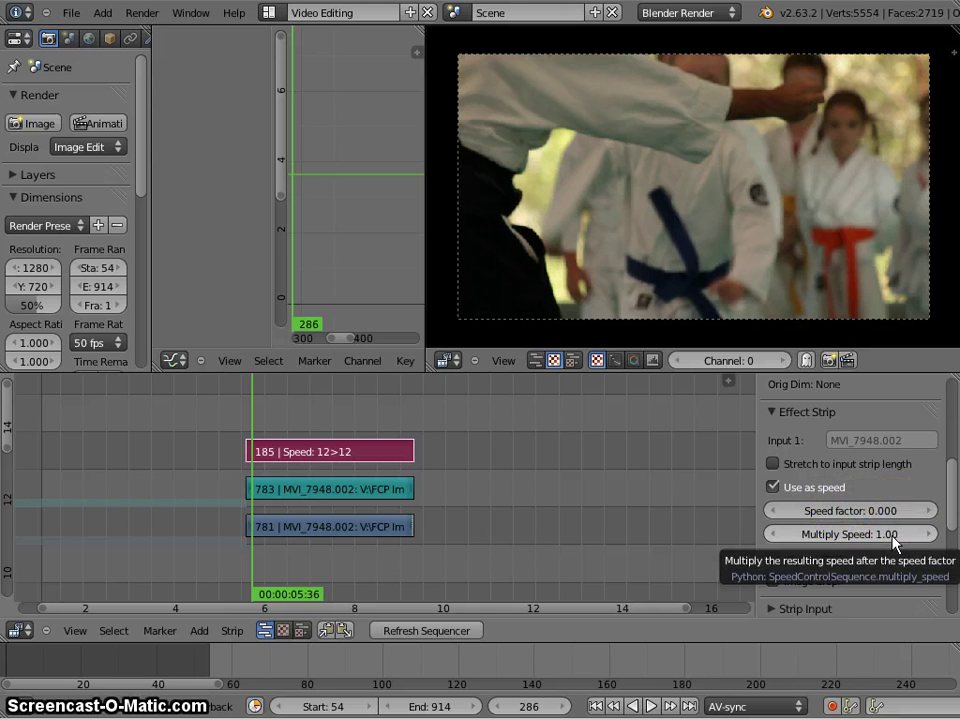
right_click(893, 541)
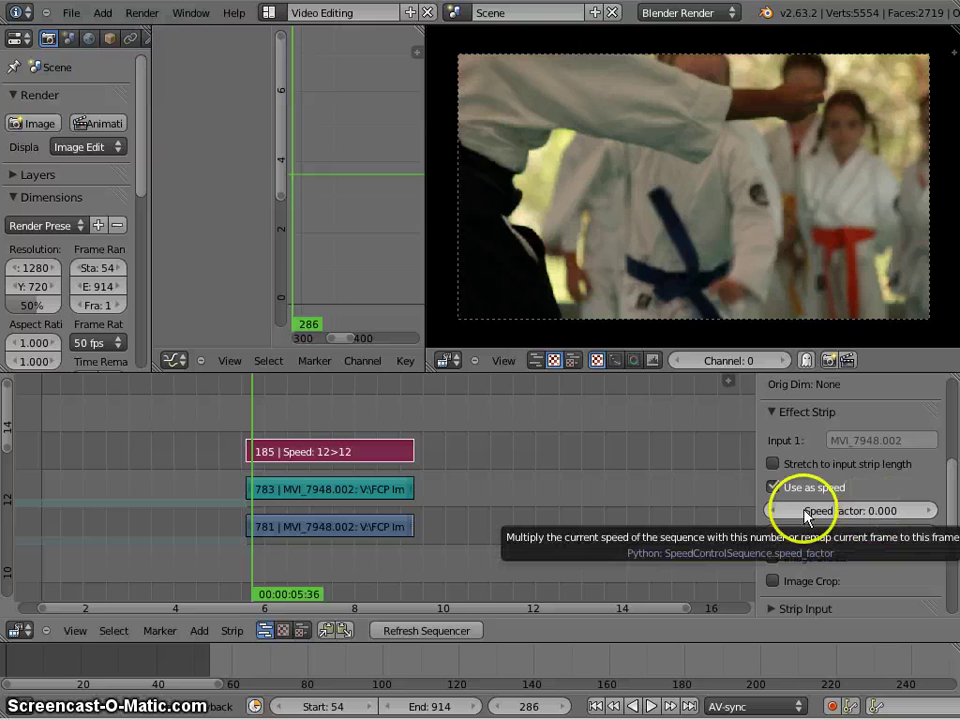
click(810, 489)
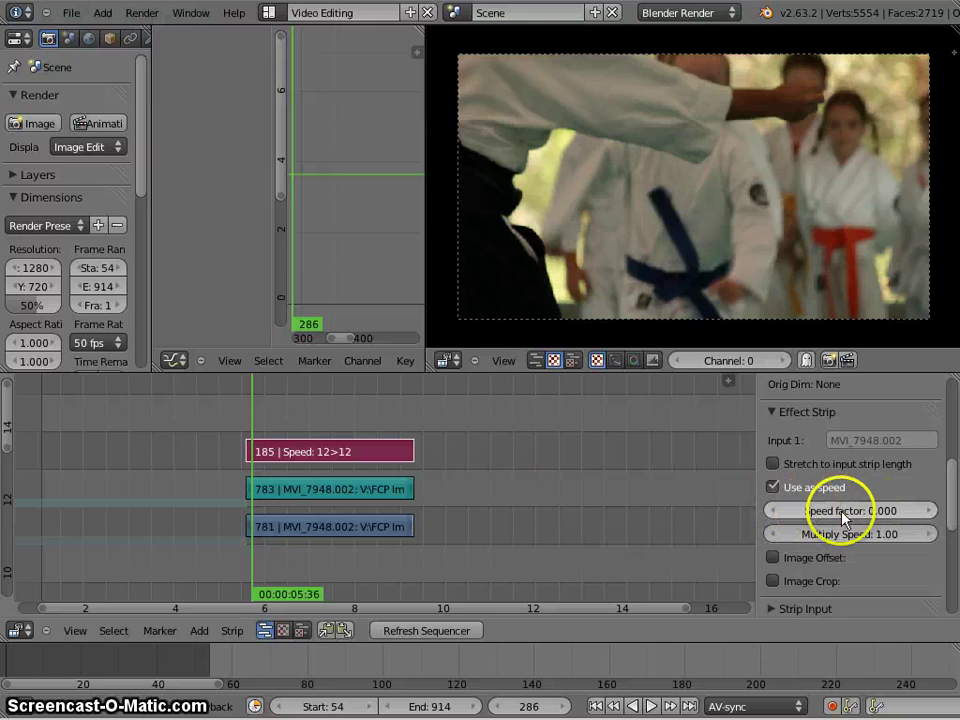
Set the Speed factor to 1.000 and preview the clip at that speed
click(256, 434)
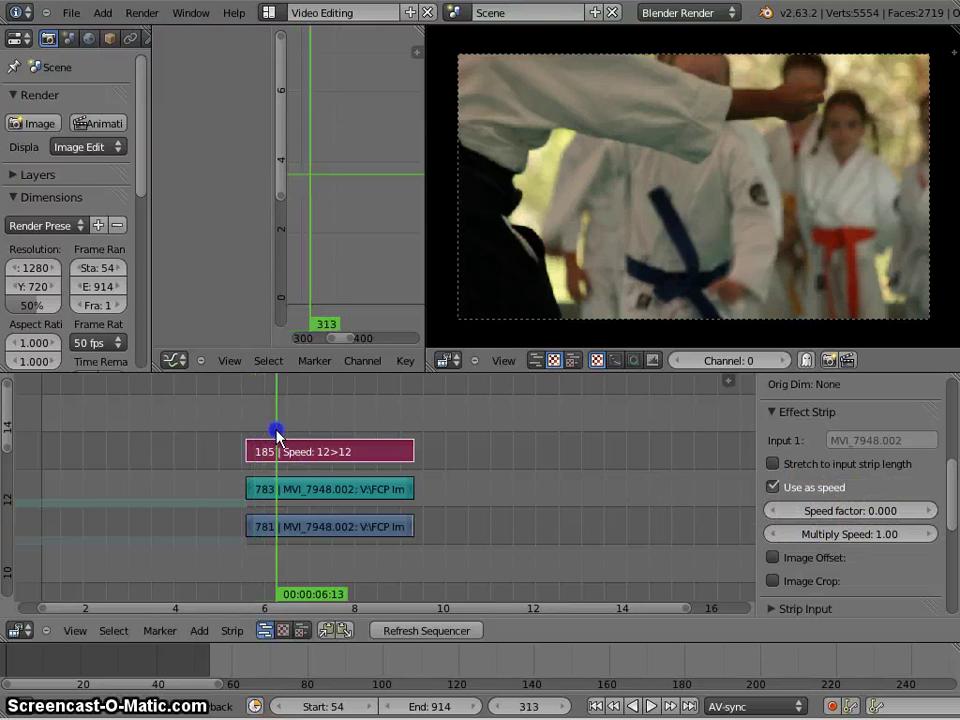
drag(280, 433, 257, 433)
key(alt+a)
key(alt+a)
click(870, 518)
text(1)
key(Return)
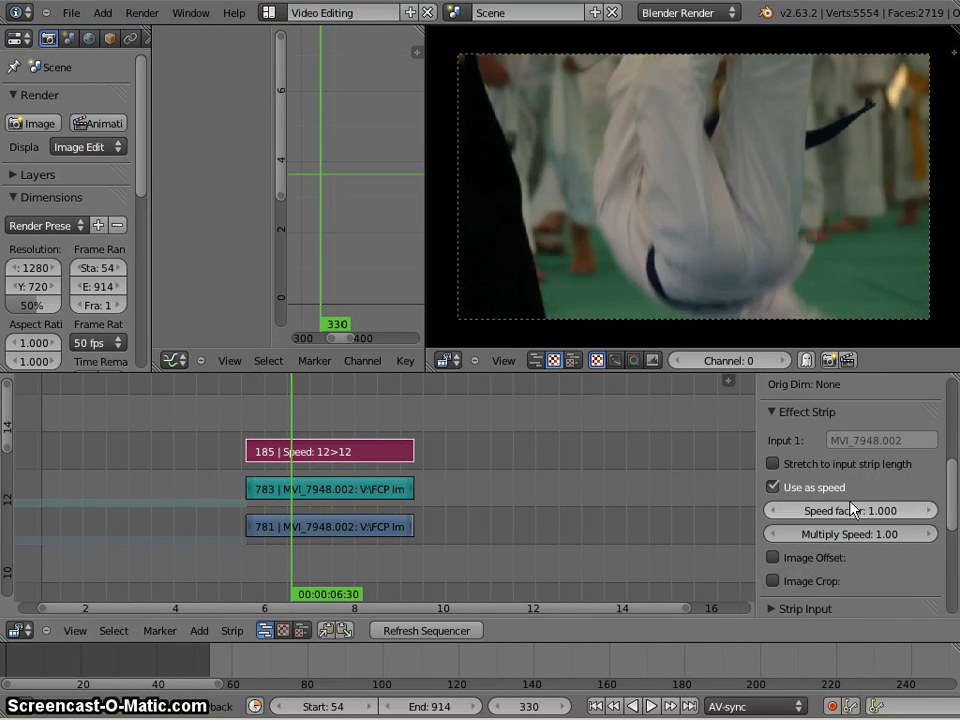
click(258, 428)
key(alt+a)
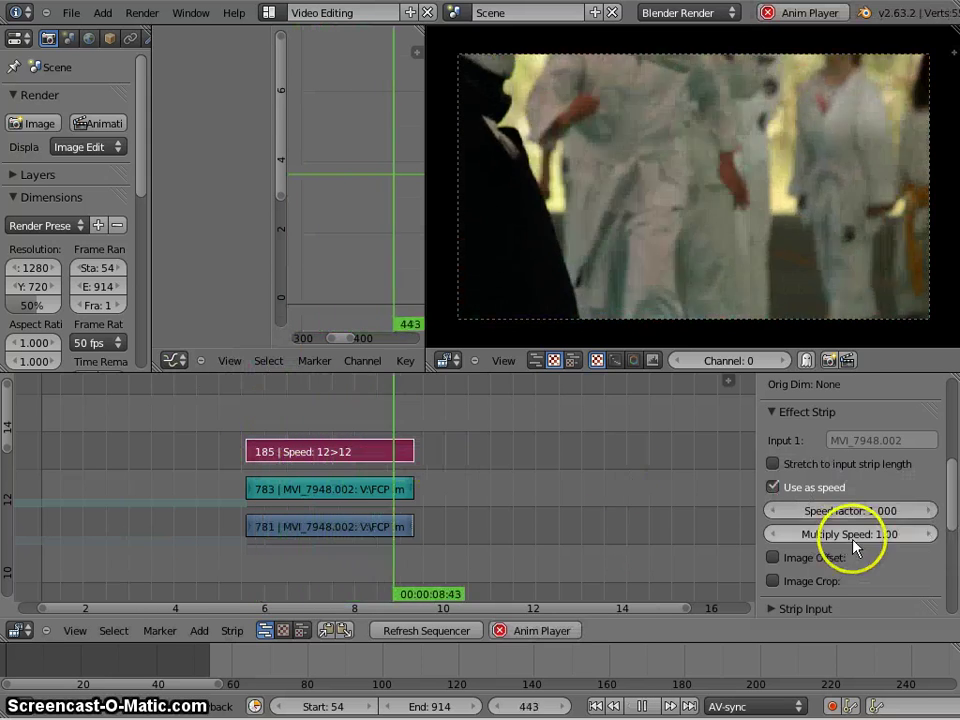
click(298, 413)
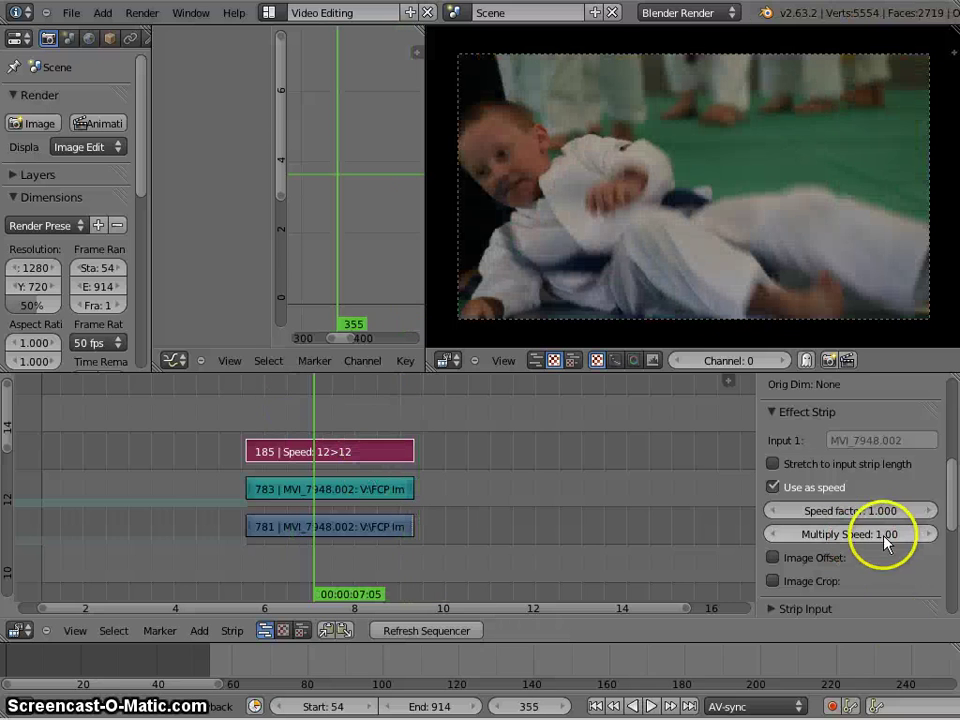
Insert a Speed factor keyframe at frame 286
click(873, 510)
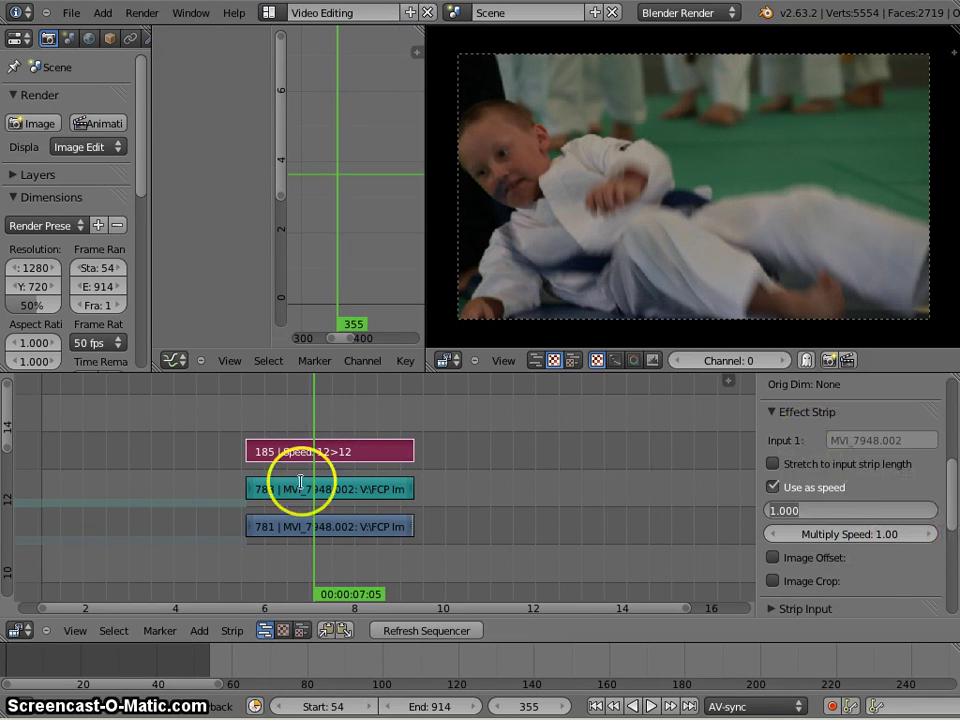
click(257, 408)
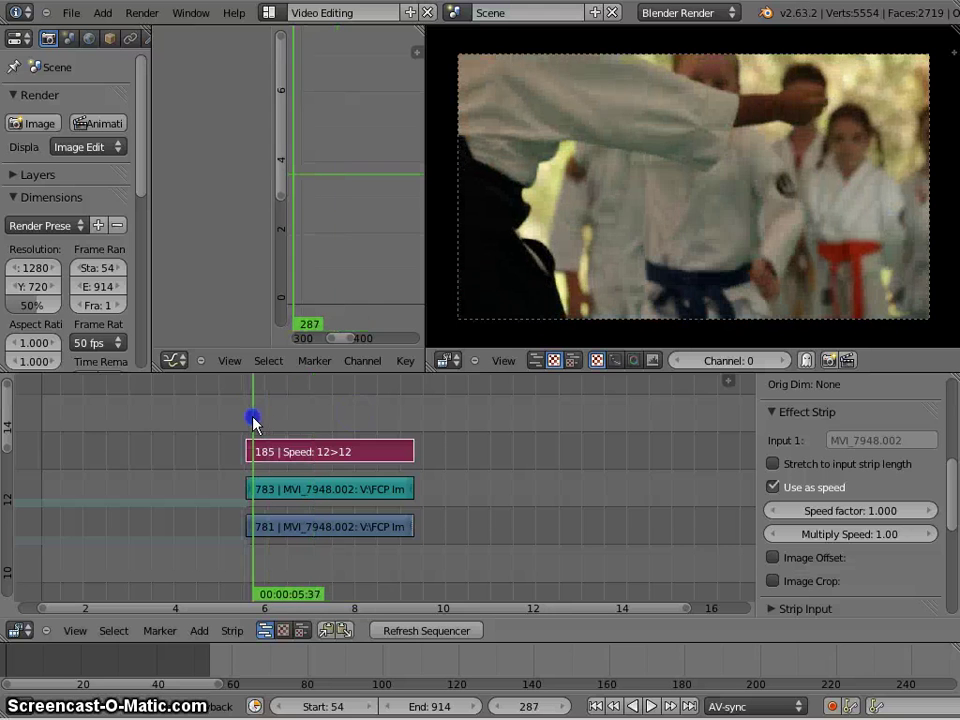
drag(254, 420, 253, 420)
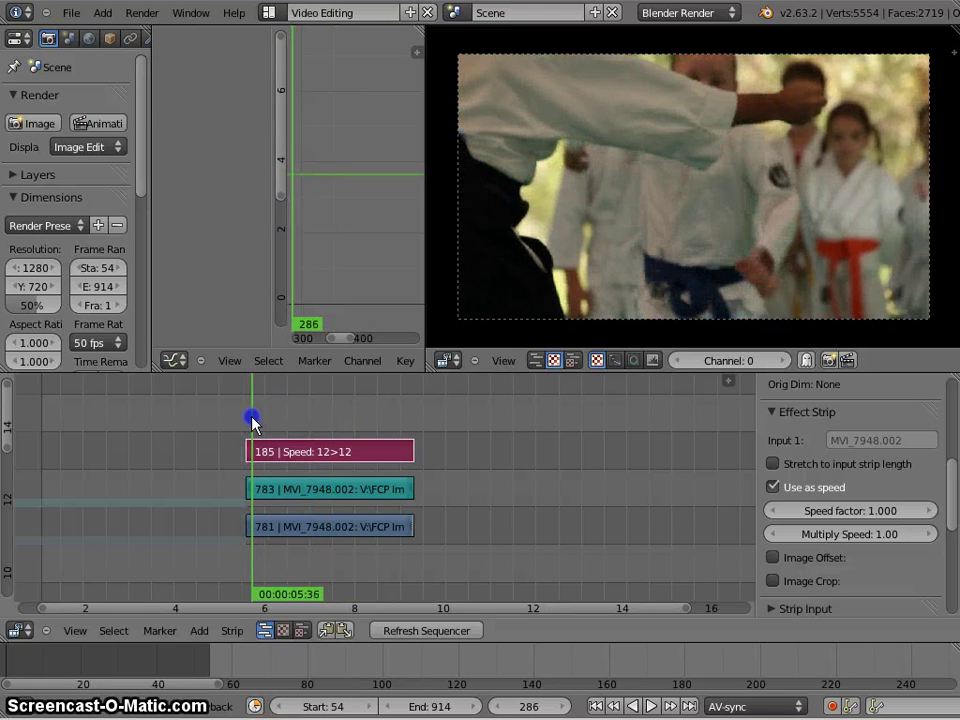
key(i)
drag(342, 440, 401, 435)
Keyframe a 0.5 Speed factor at frame 452, fit the curve in view, and play the slowdown
click(872, 510)
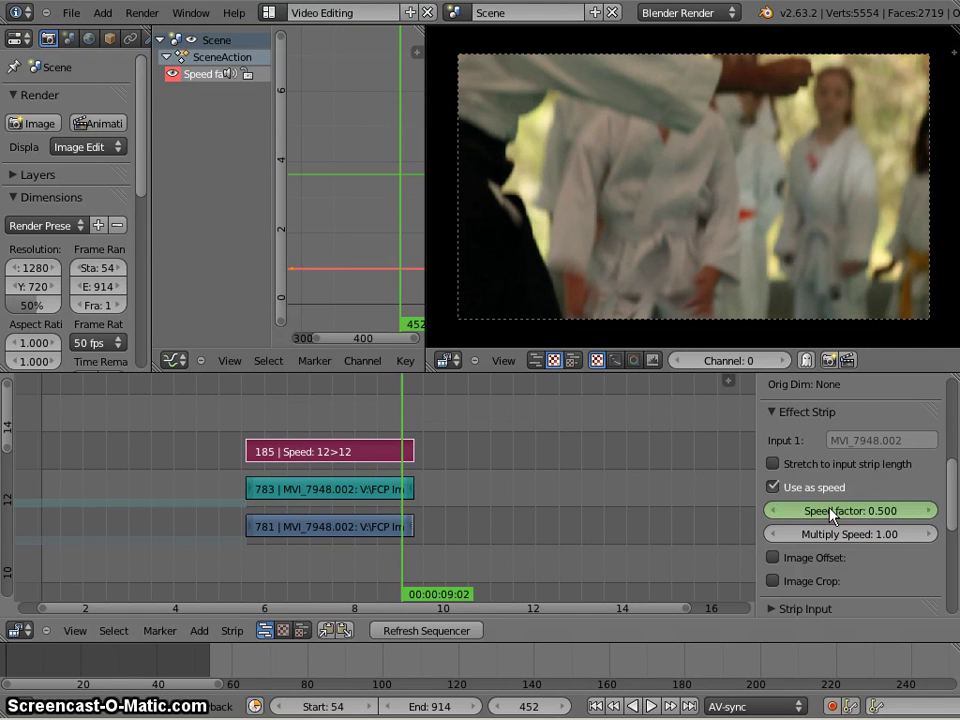
key(i)
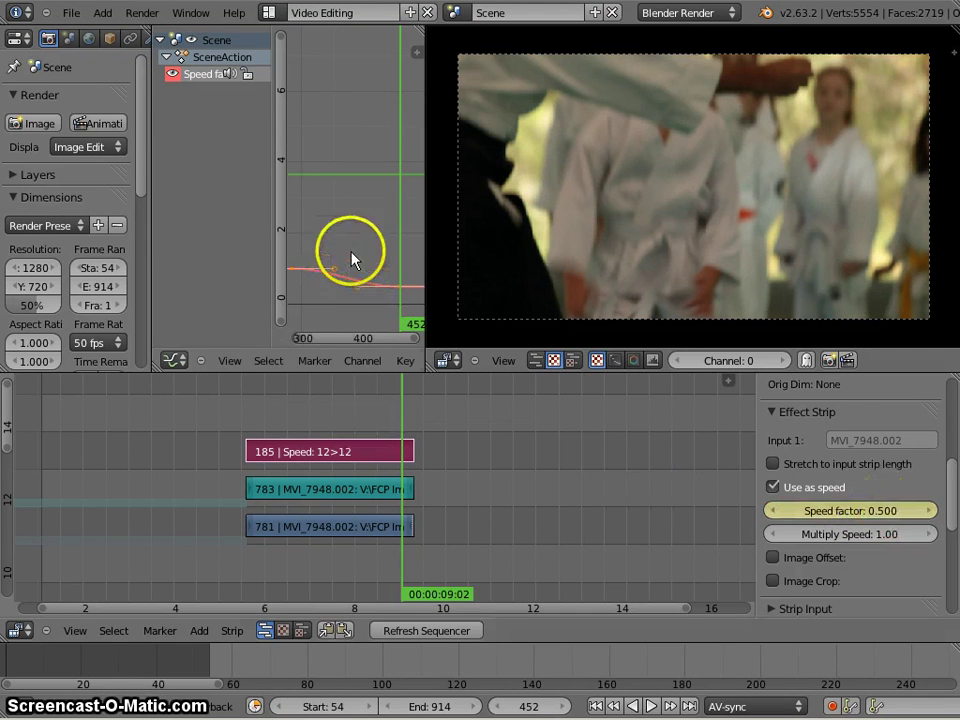
key(Home)
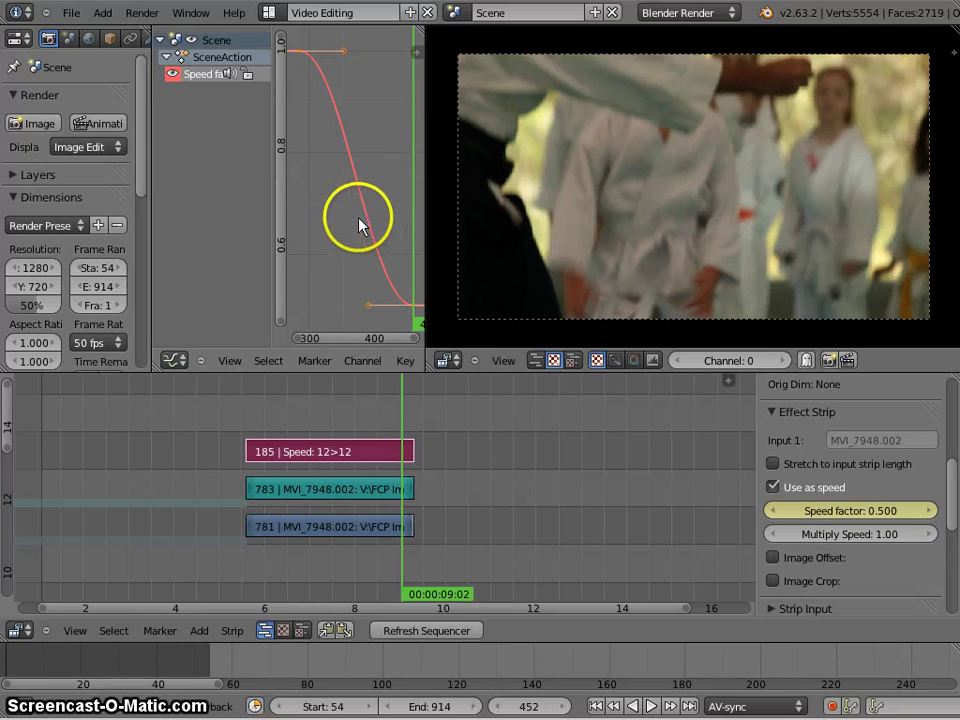
click(174, 360)
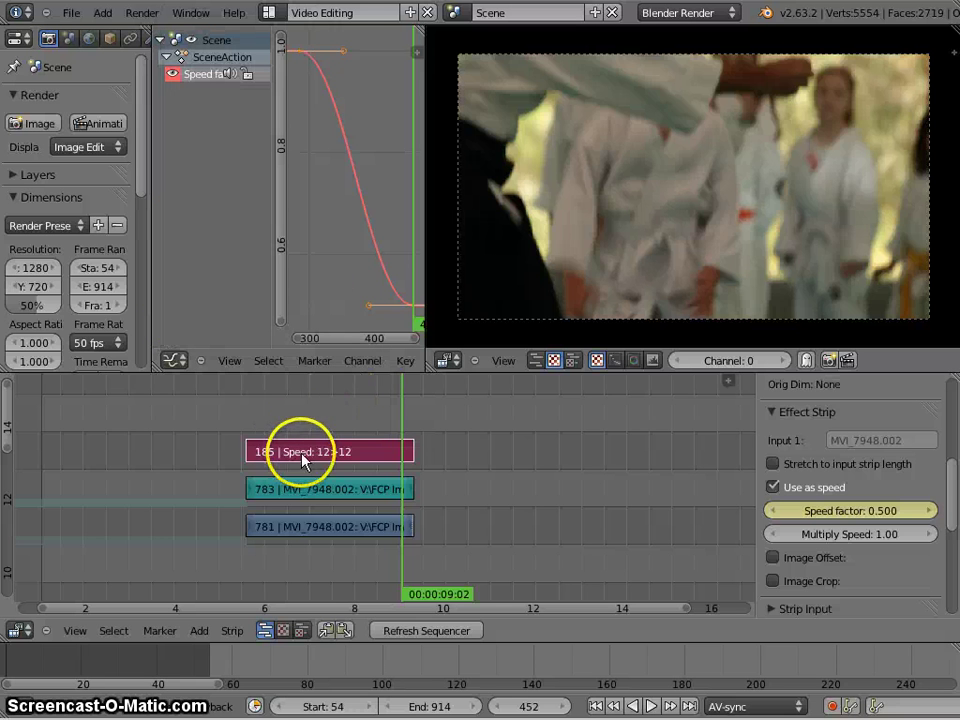
drag(265, 432, 317, 428)
key(alt+a)
key(alt+a)
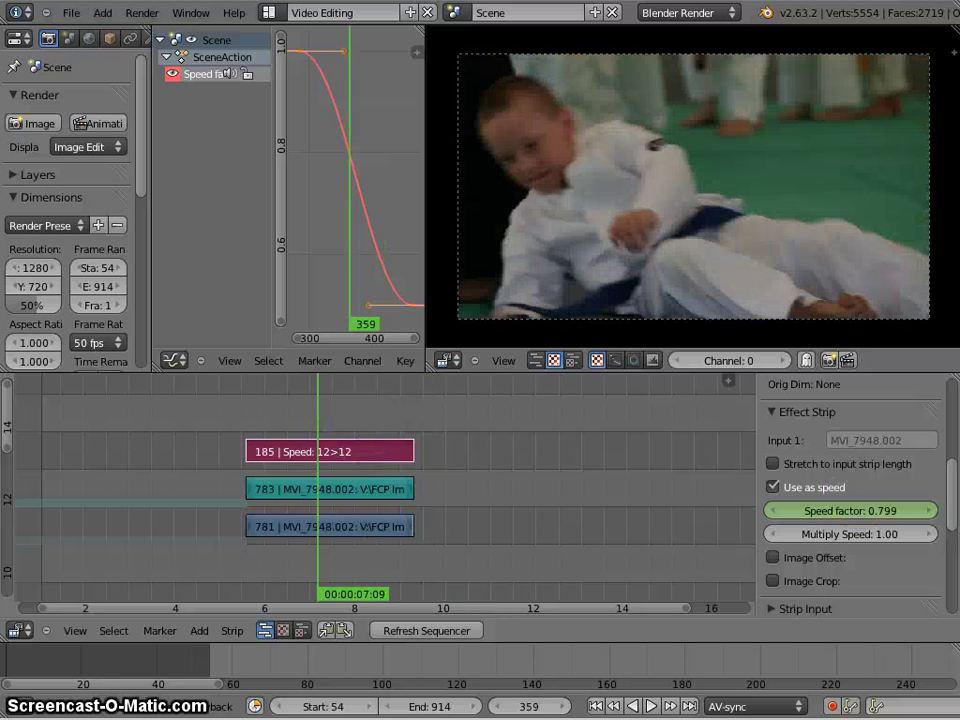
Lower the Speed factor to about 0.4 and replay the slowdown
drag(913, 519, 884, 540)
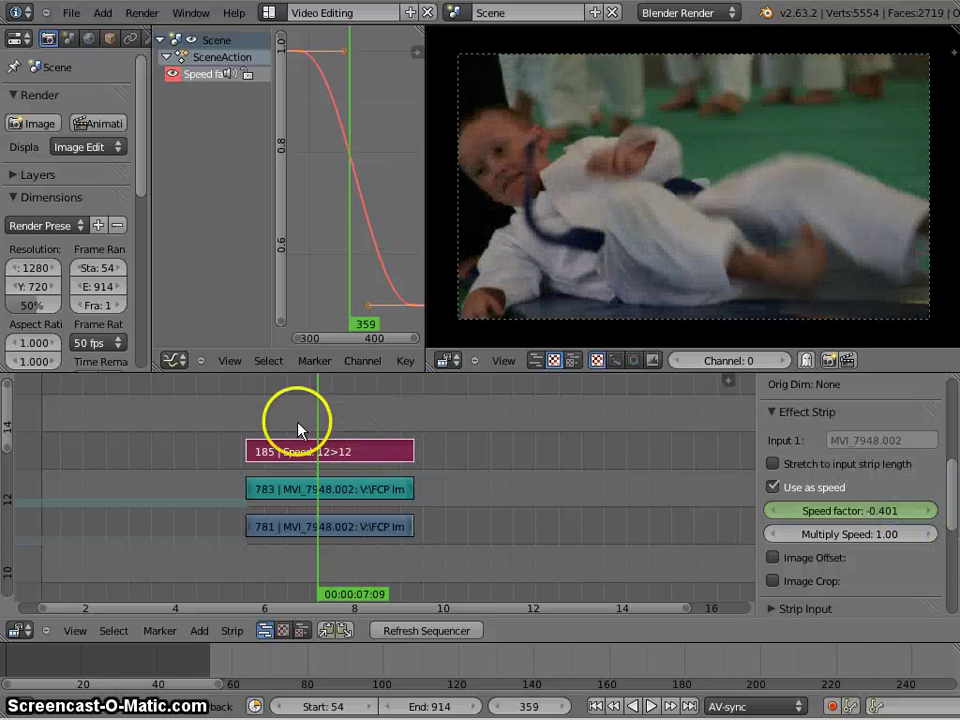
drag(285, 420, 259, 426)
key(alt+a)
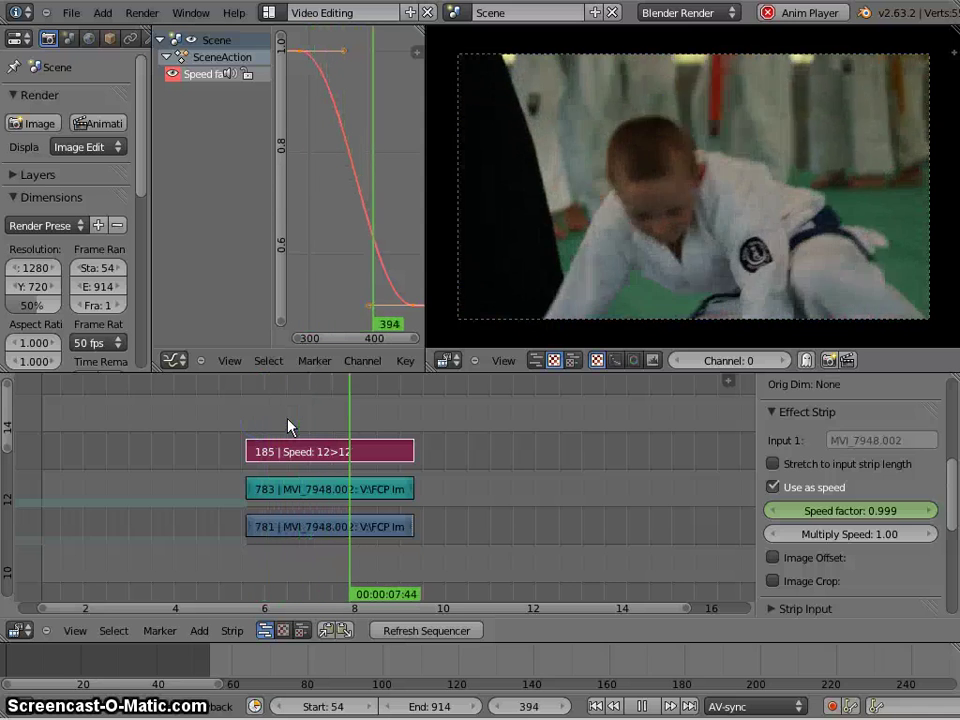
key(alt+a)
Extend the clip strip to end at frame 522 and review playback from frame 276
right_click(391, 460)
right_drag(415, 526, 481, 532)
click(243, 420)
key(alt+a)
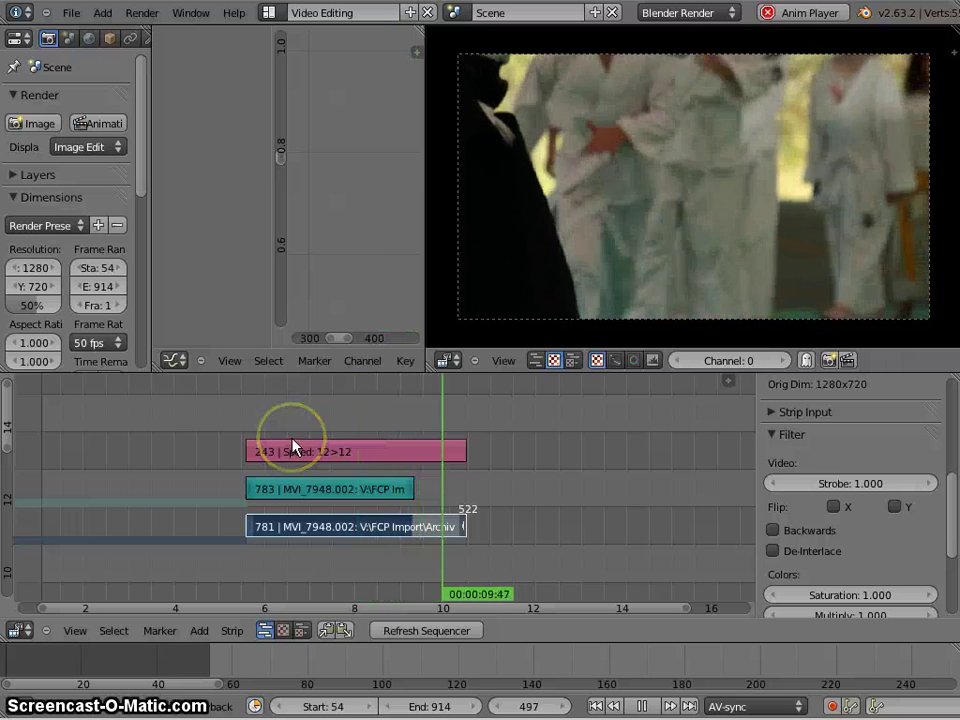
key(alt+a)
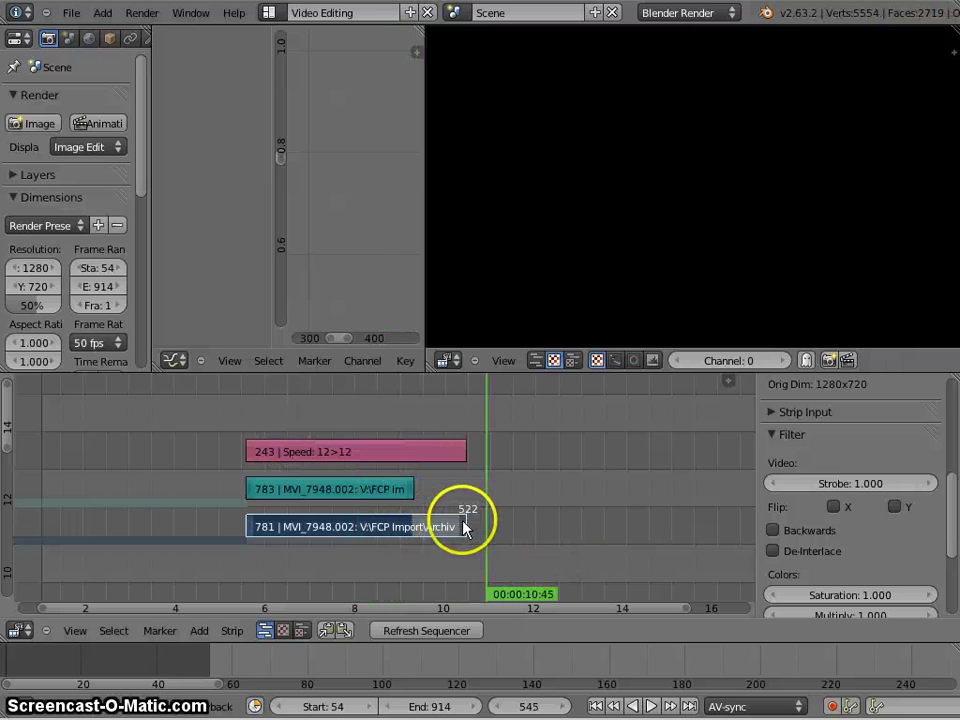
Lengthen the clip strips to frame 605 so the Speed strip spans 326 frames
right_drag(480, 528, 519, 529)
click(325, 432)
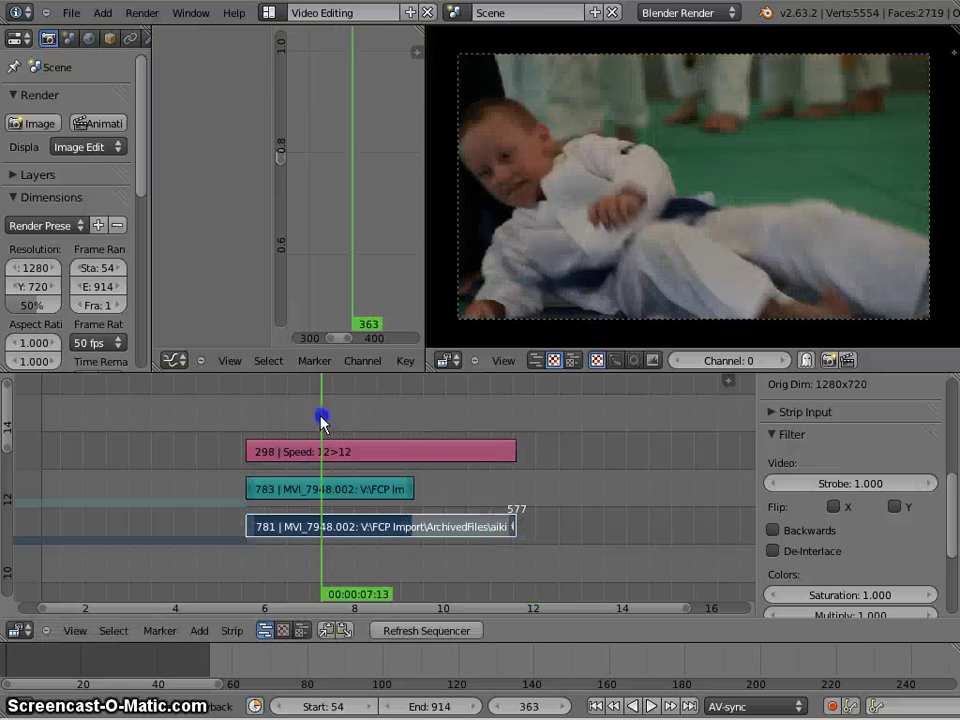
key(alt+a)
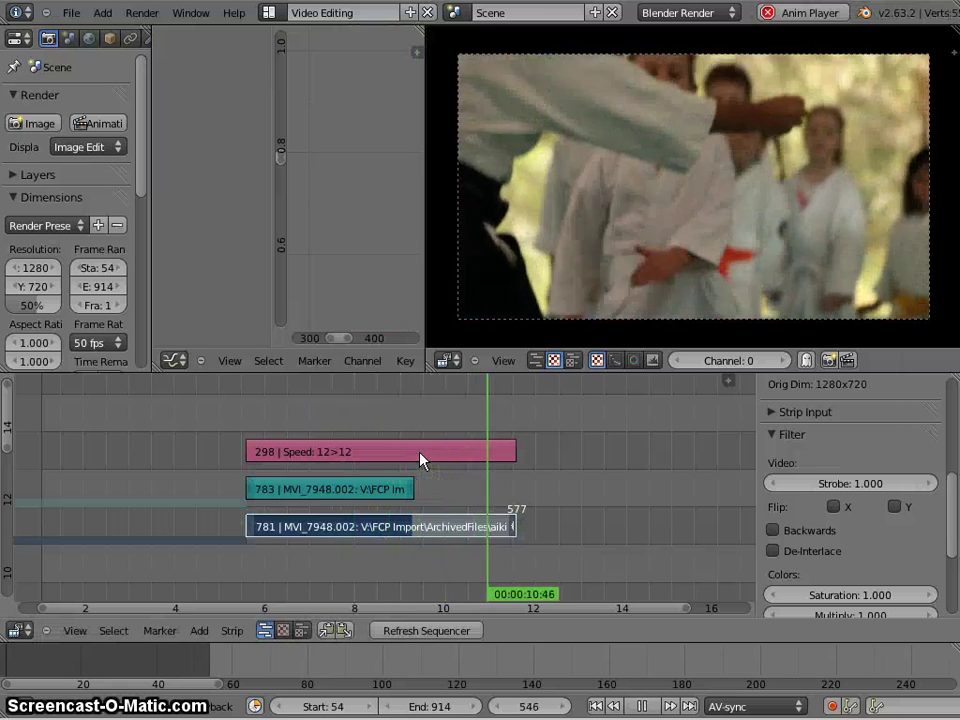
key(alt+a)
drag(424, 418, 260, 413)
click(377, 448)
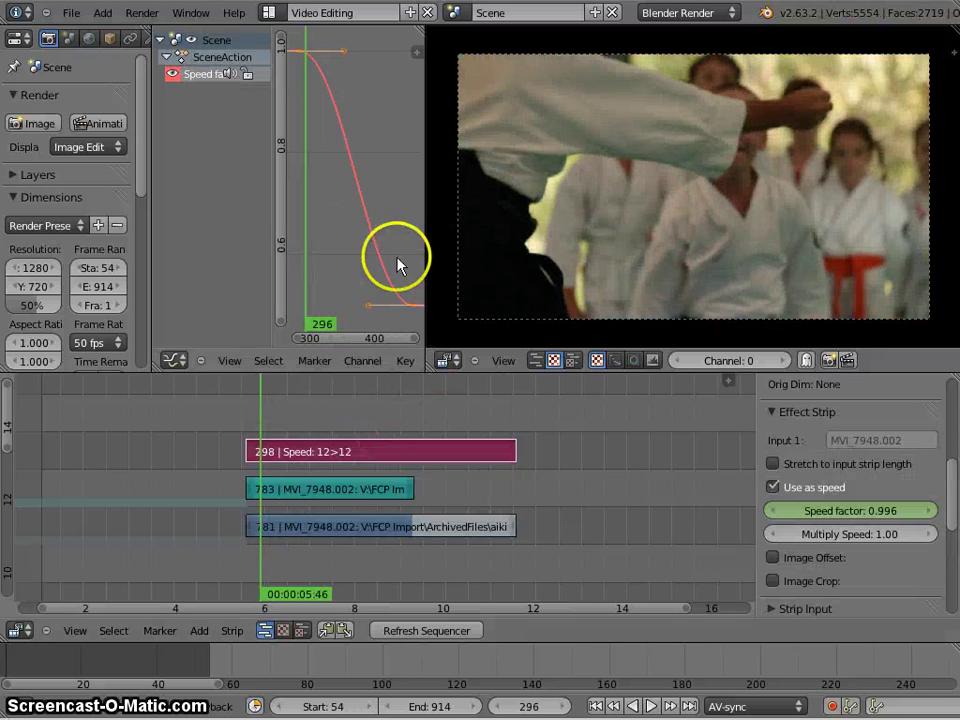
right_drag(518, 530, 540, 528)
right_click(325, 452)
Delete all of the Speed strip's keyframes in the Graph Editor
drag(330, 420, 380, 429)
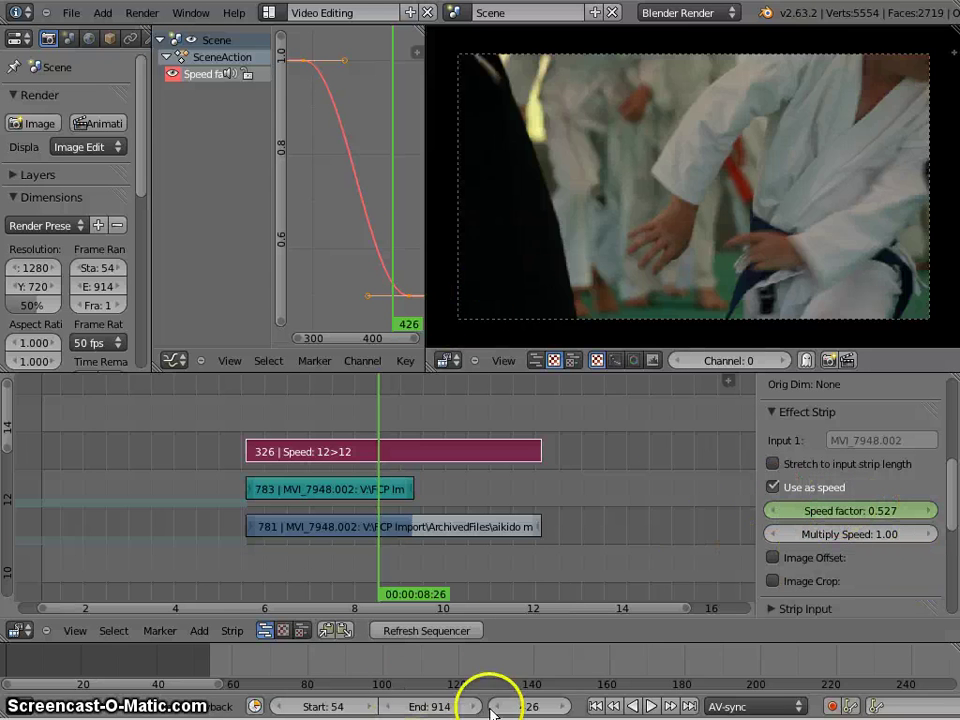
click(340, 113)
key(a)
key(x)
click(347, 114)
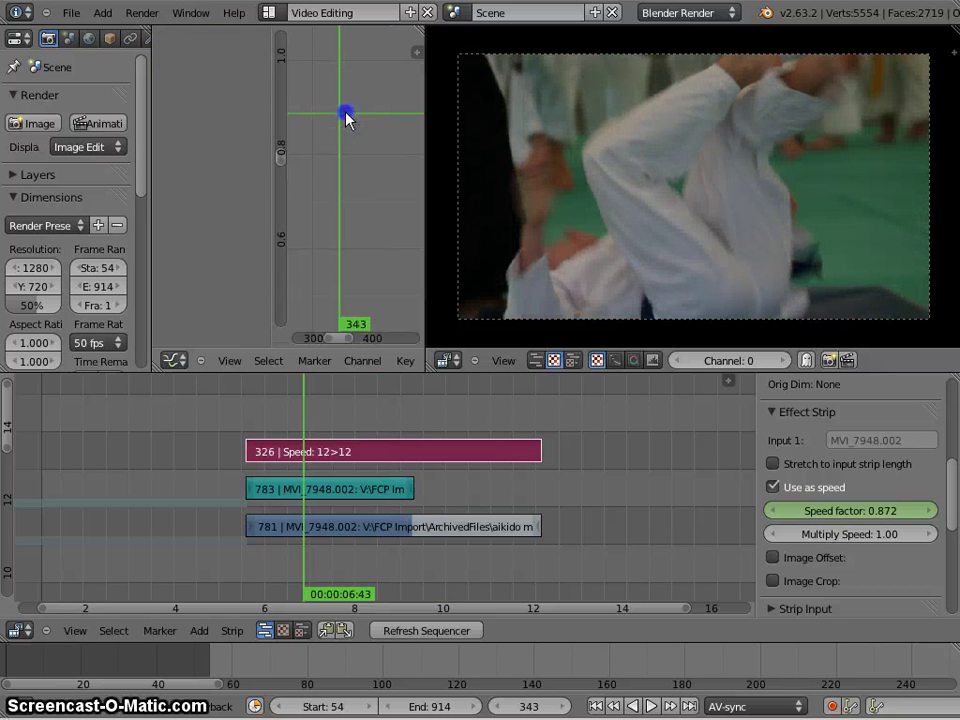
Set the Speed factor to 1 and play the clip back at normal speed
drag(282, 405, 263, 404)
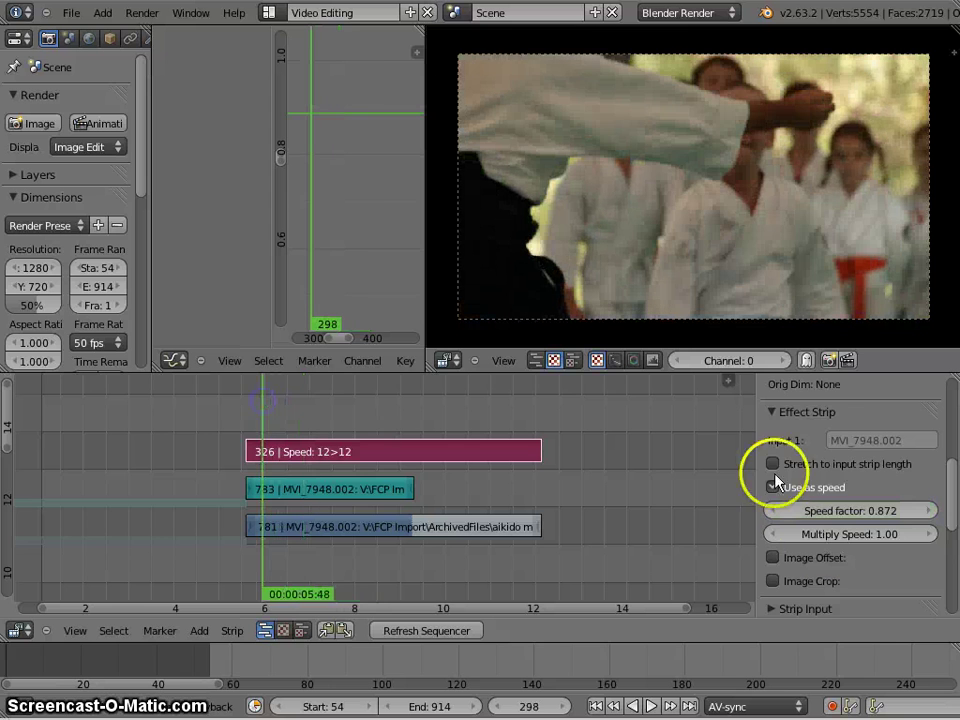
click(830, 510)
text(1)
key(Return)
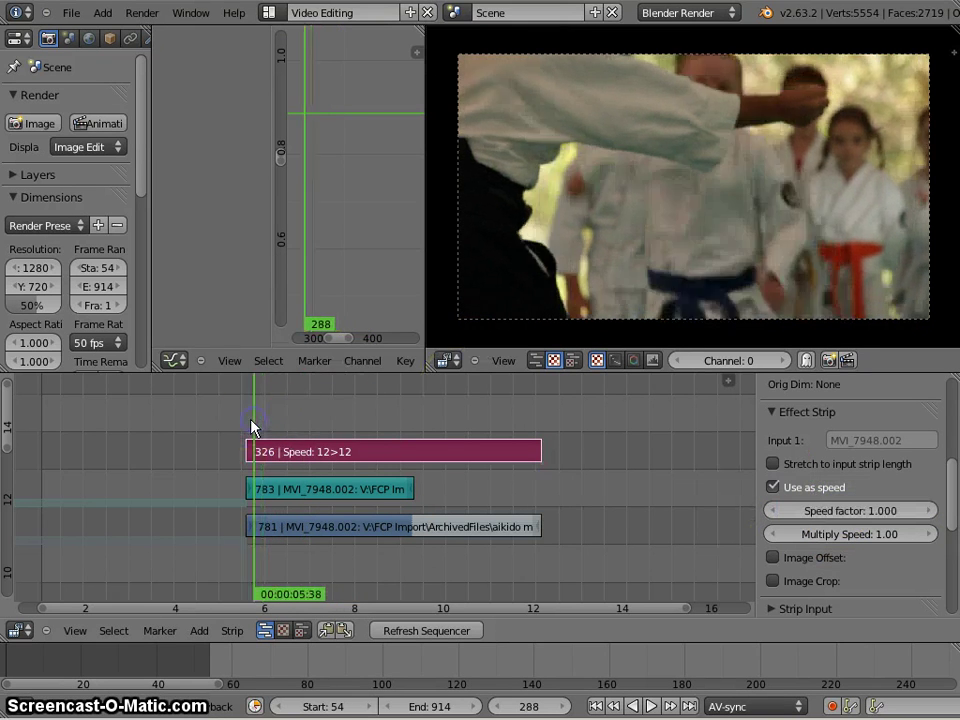
key(alt+a)
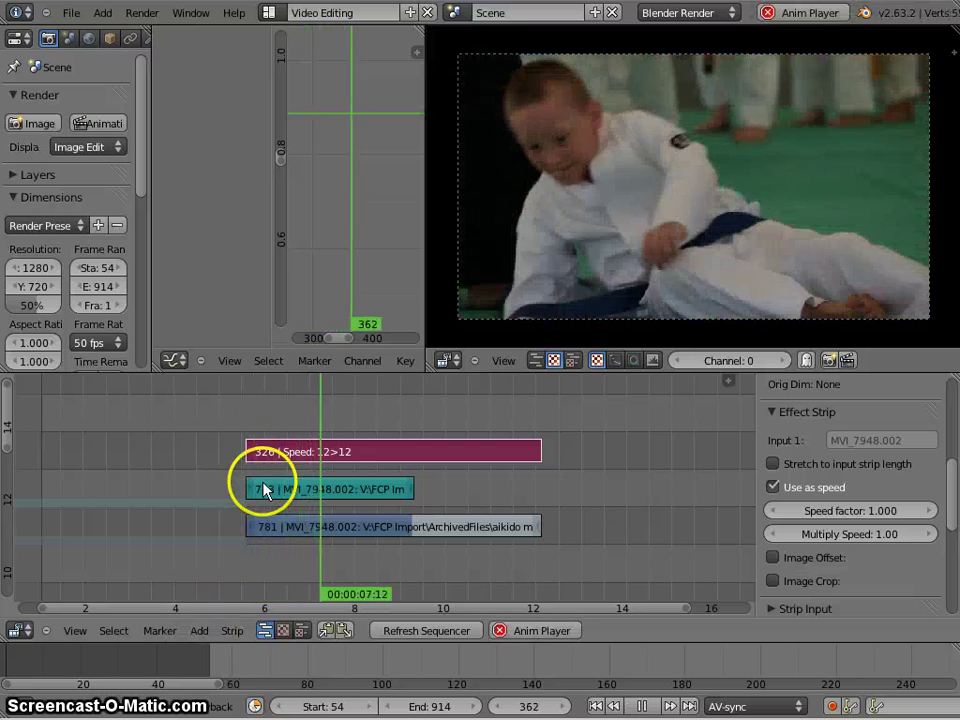
click(206, 476)
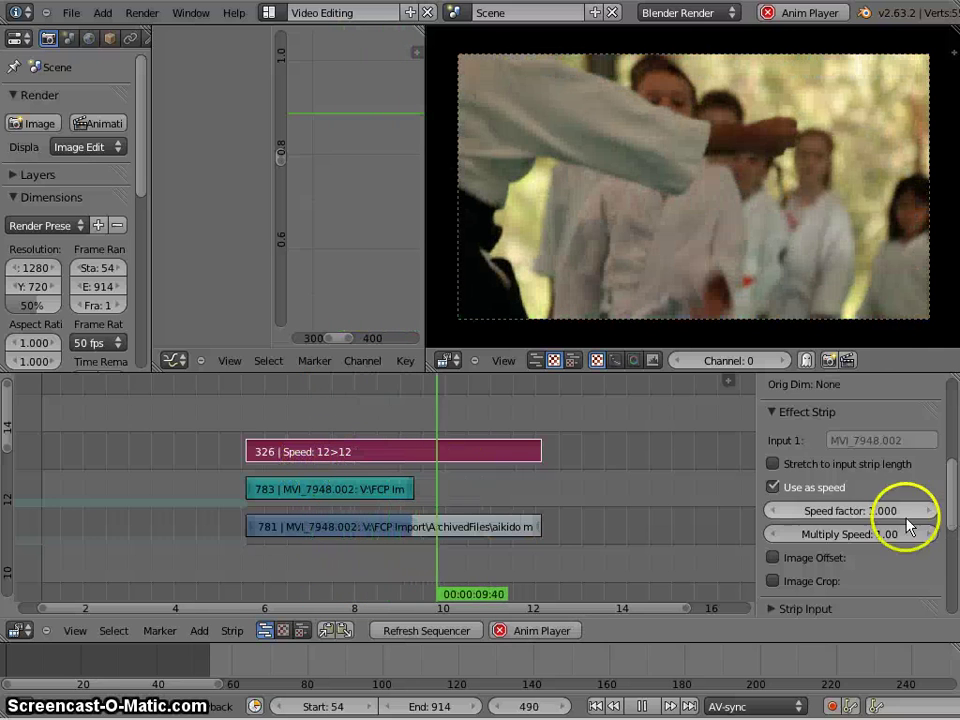
key(alt+a)
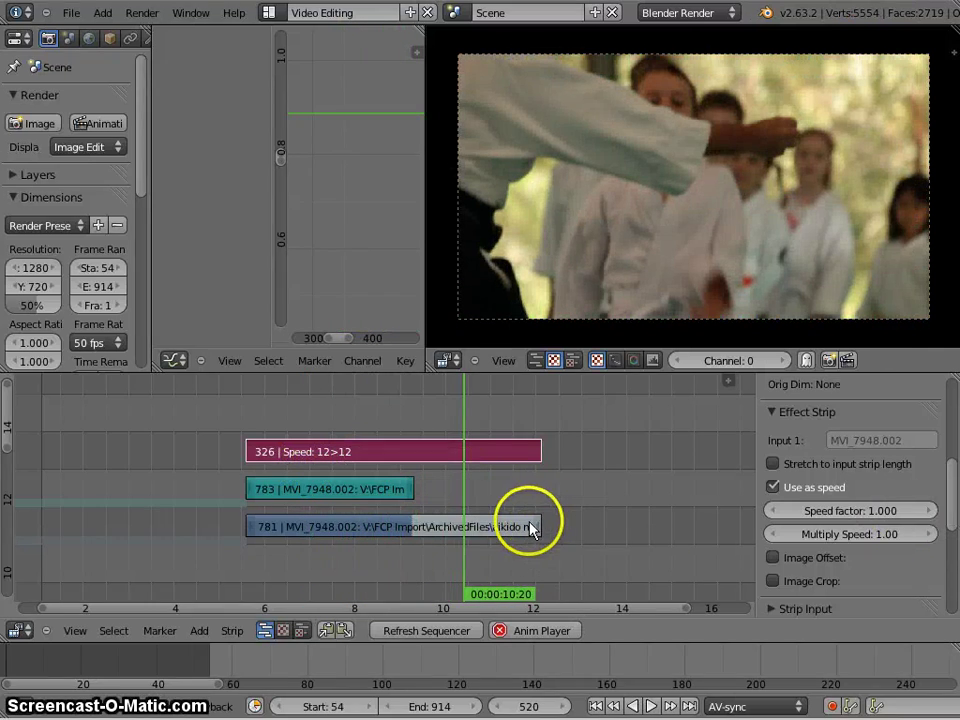
click(450, 535)
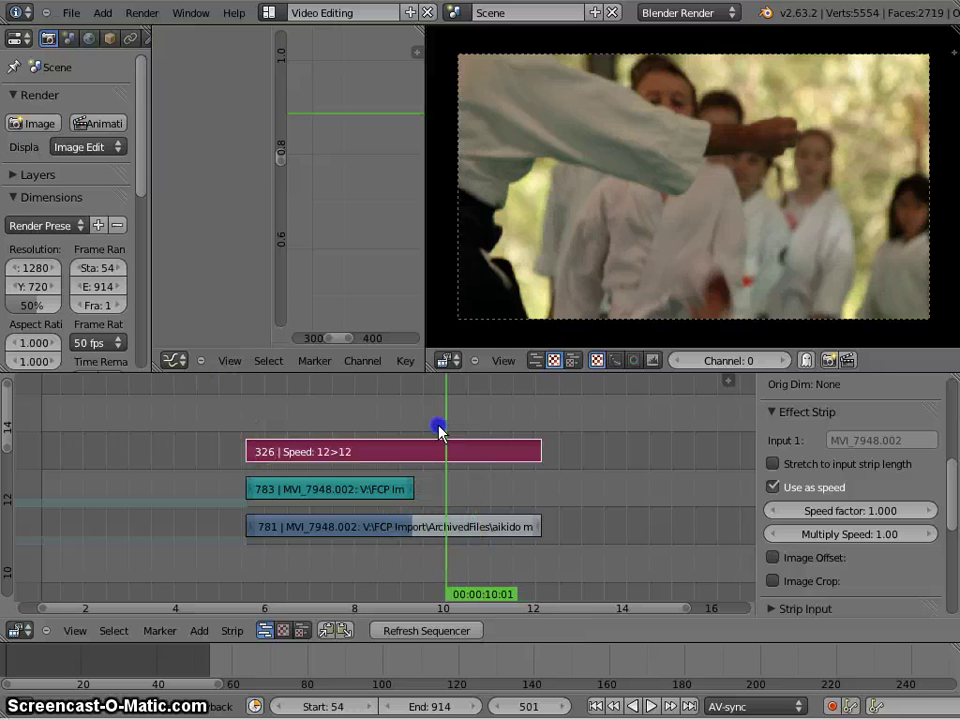
drag(489, 435, 297, 429)
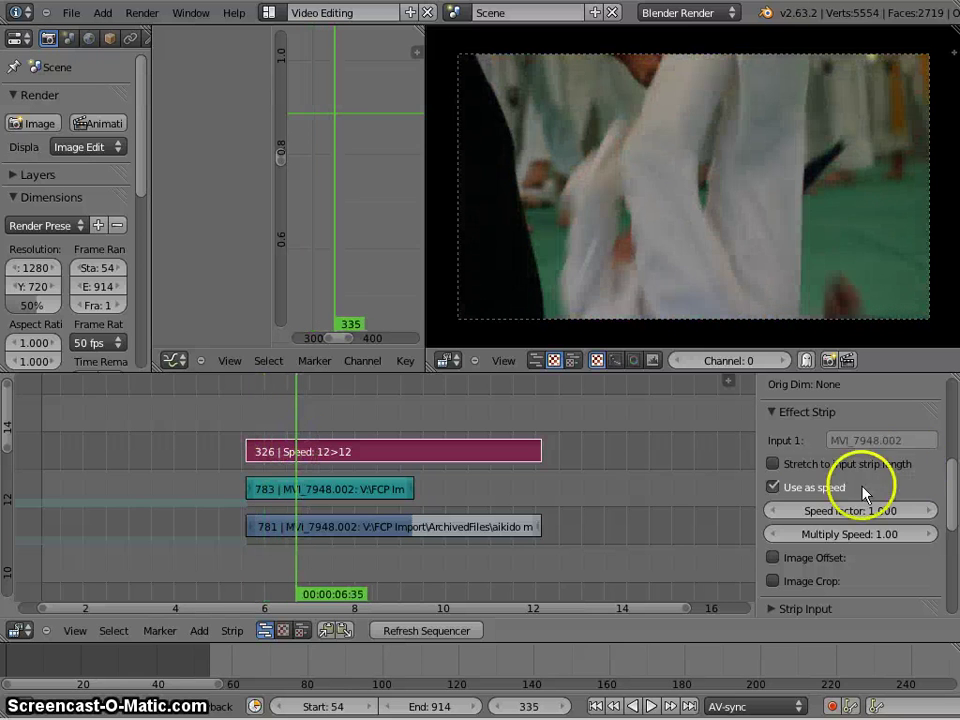
Turn off Use as speed, review playback, and step back to frame 280
click(773, 488)
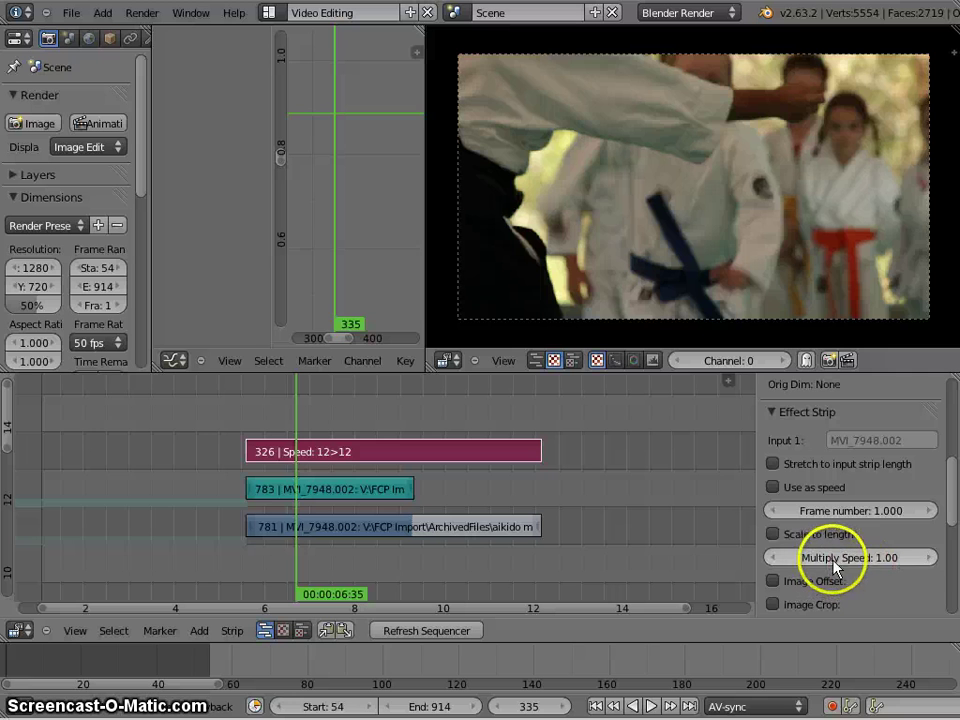
mouse_move(264, 414)
mouse_down()
mouse_move(253, 413)
mouse_move(270, 413)
mouse_move(257, 413)
mouse_move(250, 428)
mouse_up()
key(alt+a)
click(268, 407)
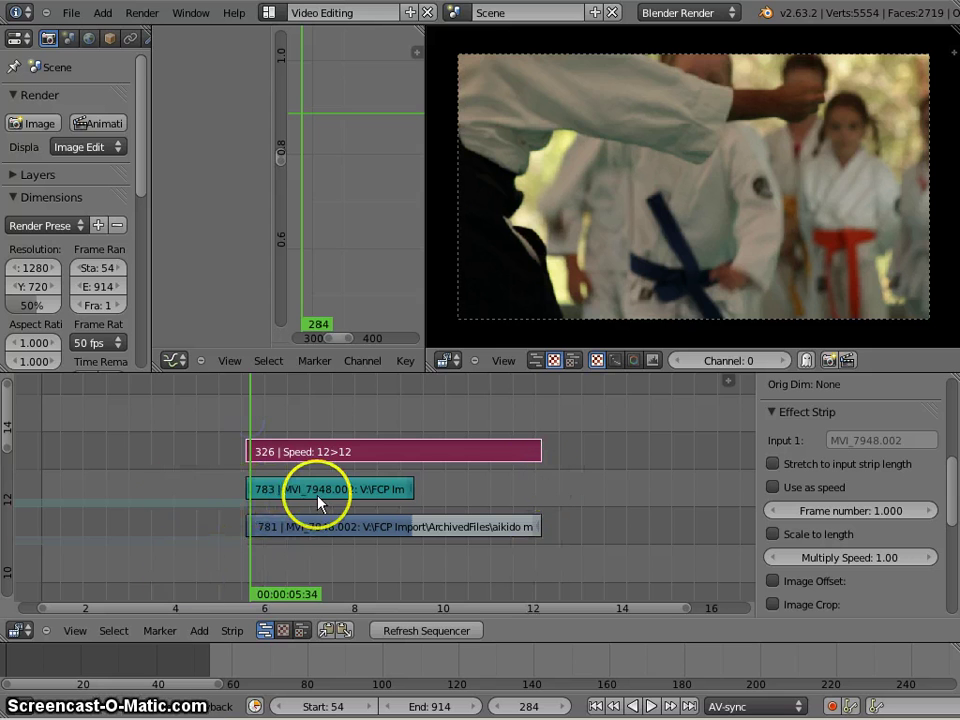
key(Left)
key(Left)
key(Left)
key(Left)
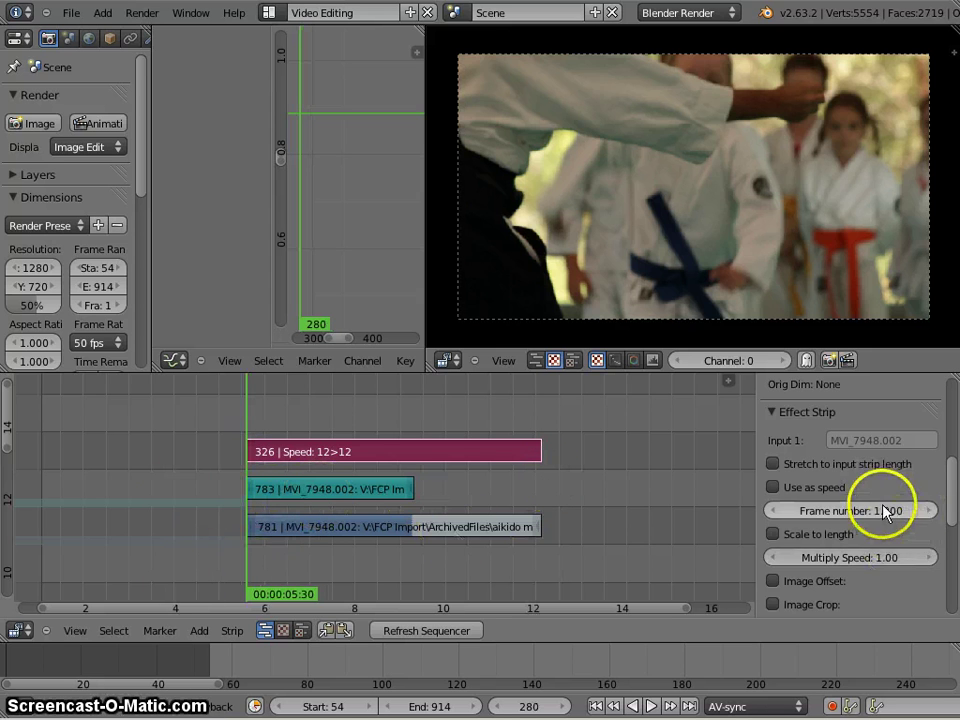
Keyframe Frame number 1.000 at frame 280
key(i)
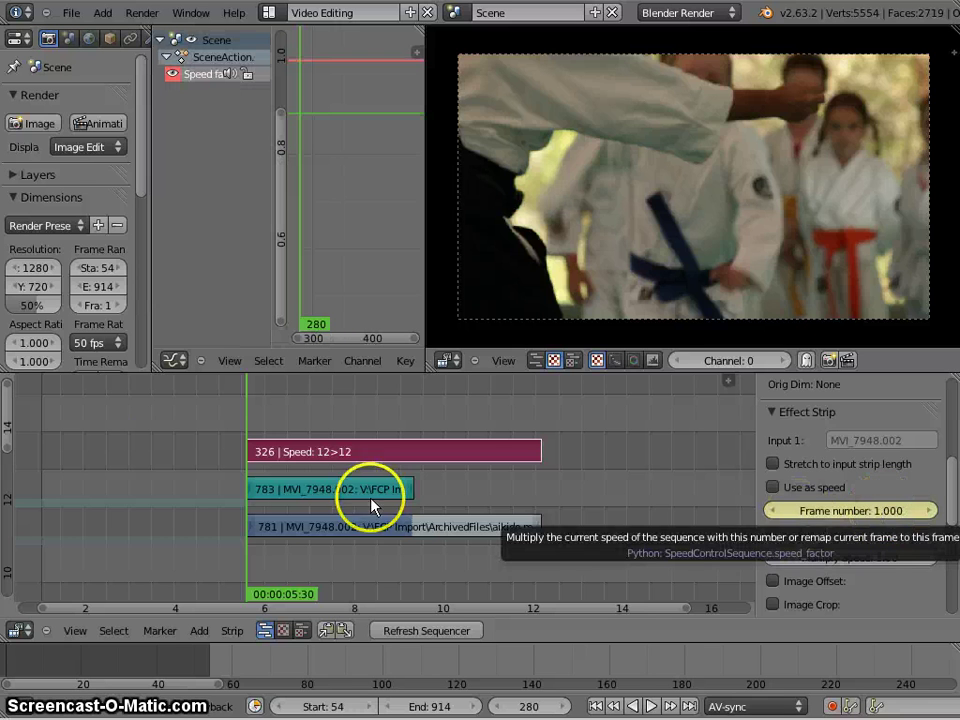
drag(268, 425, 305, 425)
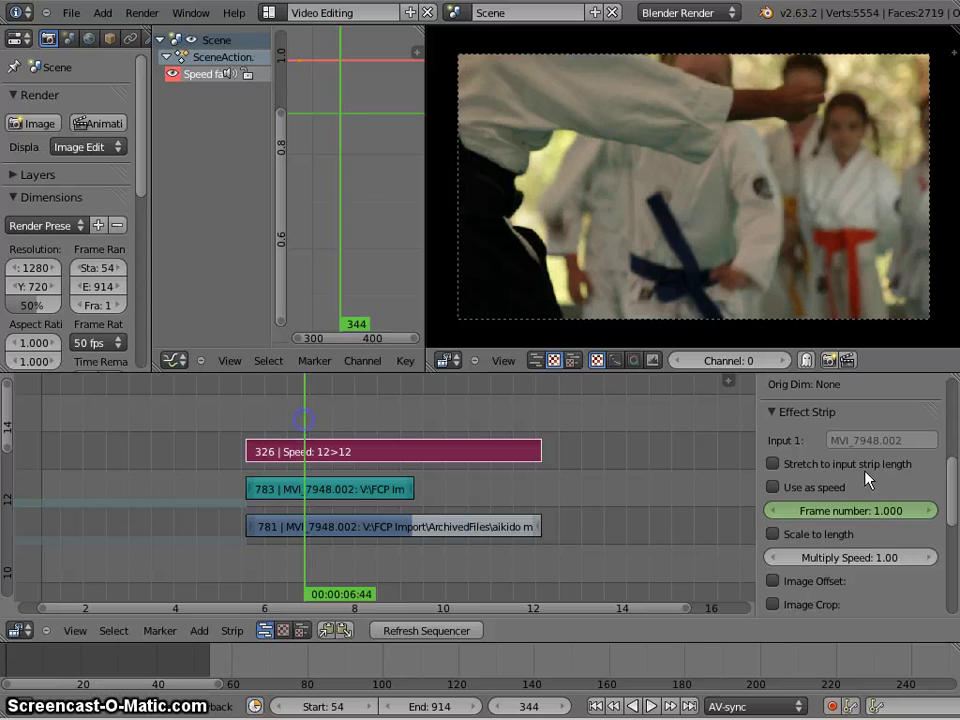
scroll(862, 480, up, 5)
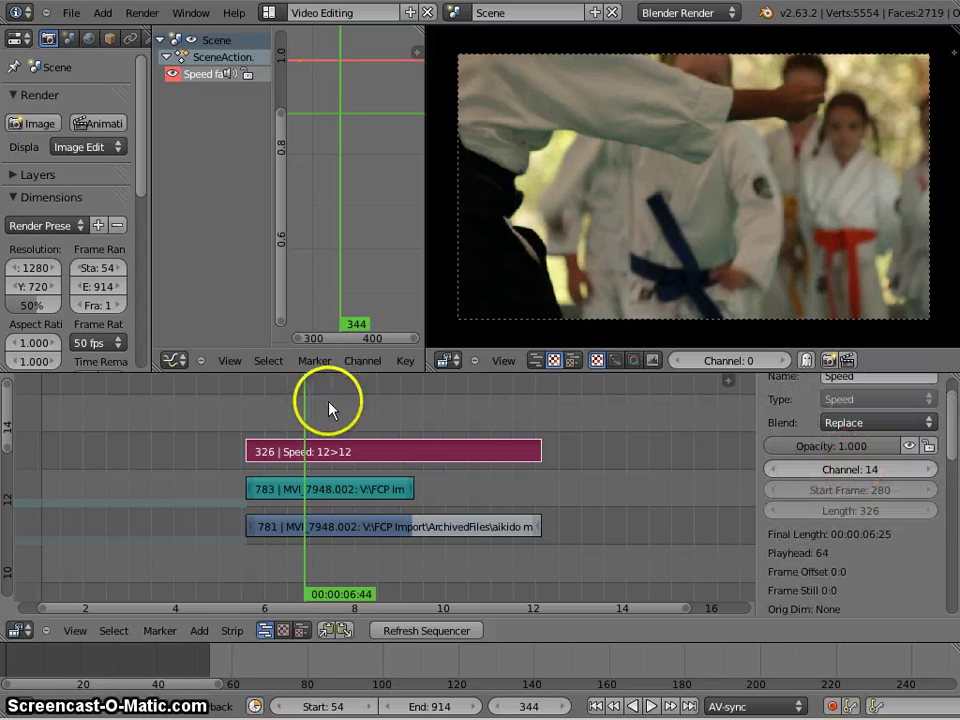
Mute the Speed strip at frame 350 to see the unremapped footage
mouse_move(305, 415)
mouse_down()
mouse_move(324, 409)
mouse_move(309, 410)
mouse_up()
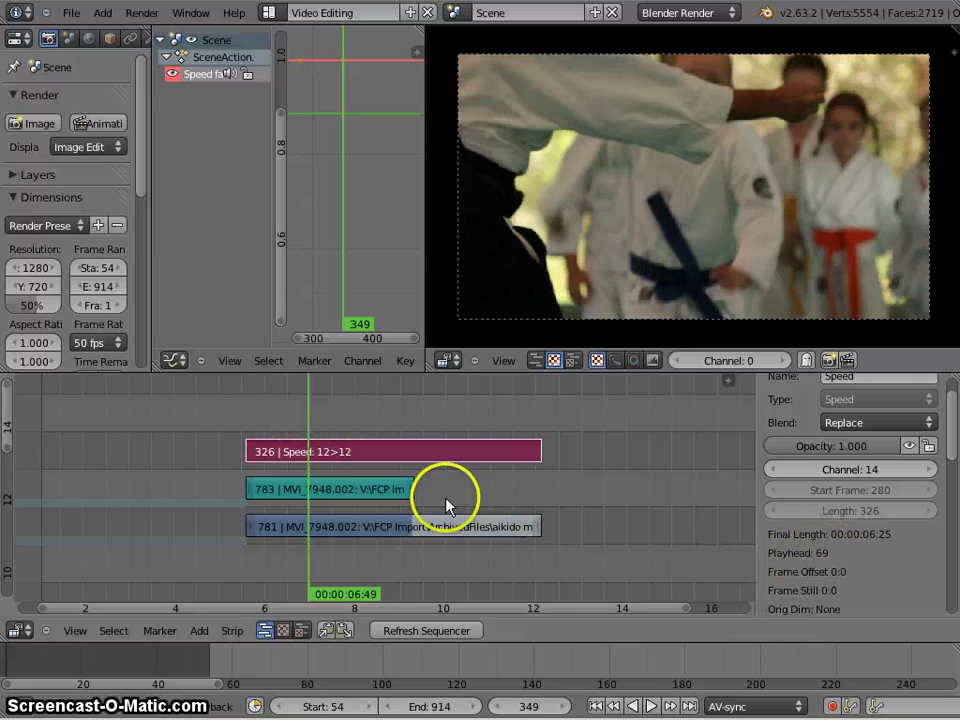
mouse_move(315, 428)
mouse_down()
mouse_move(321, 422)
mouse_move(310, 428)
mouse_up()
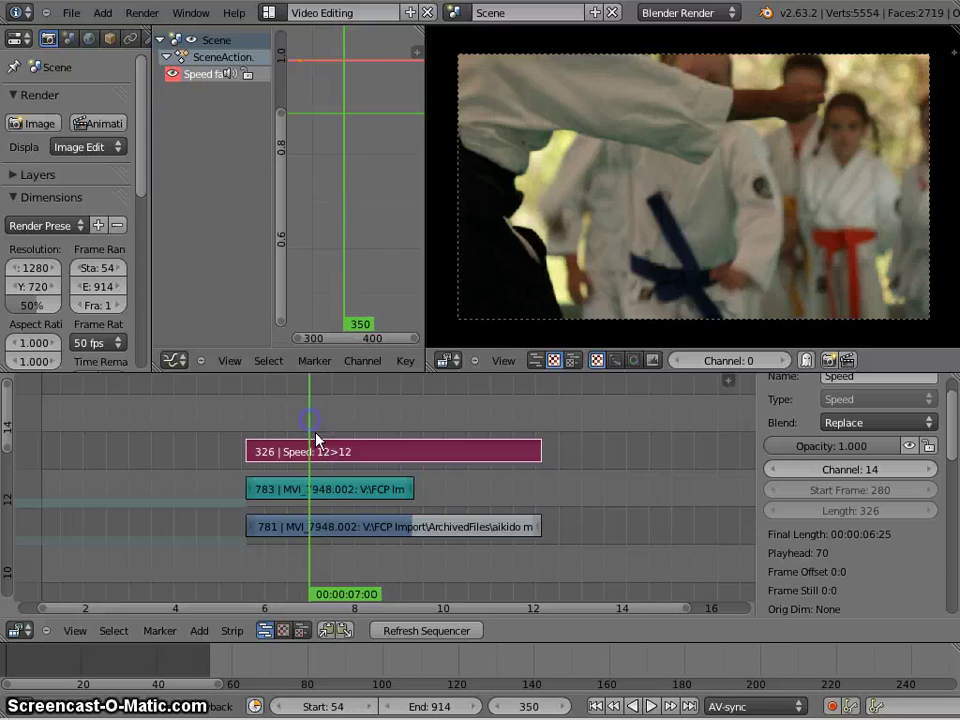
click(908, 446)
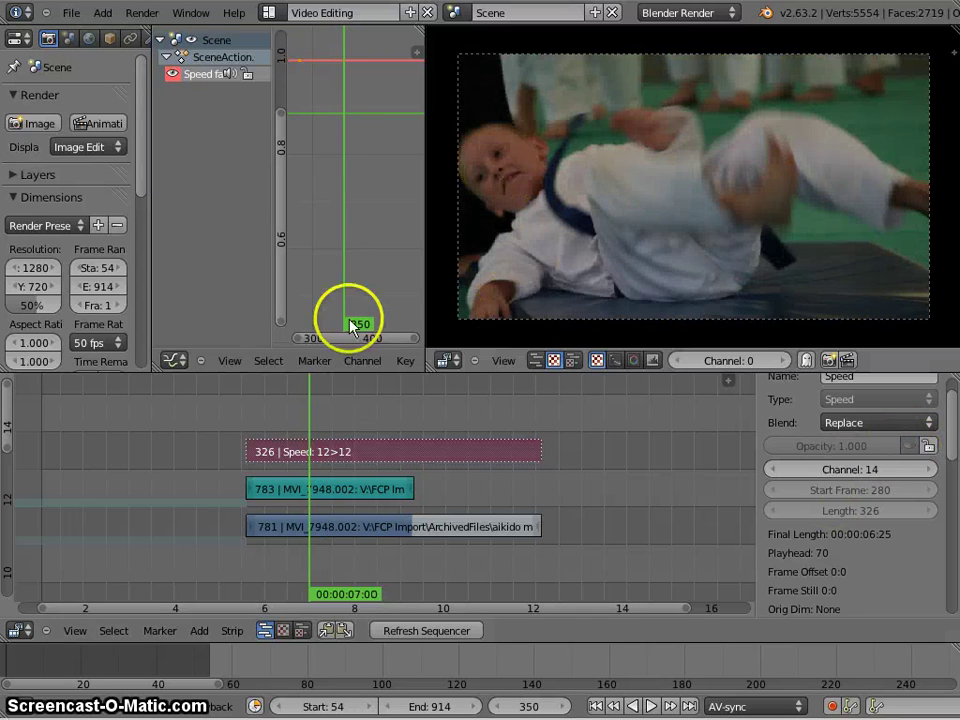
drag(313, 420, 279, 418)
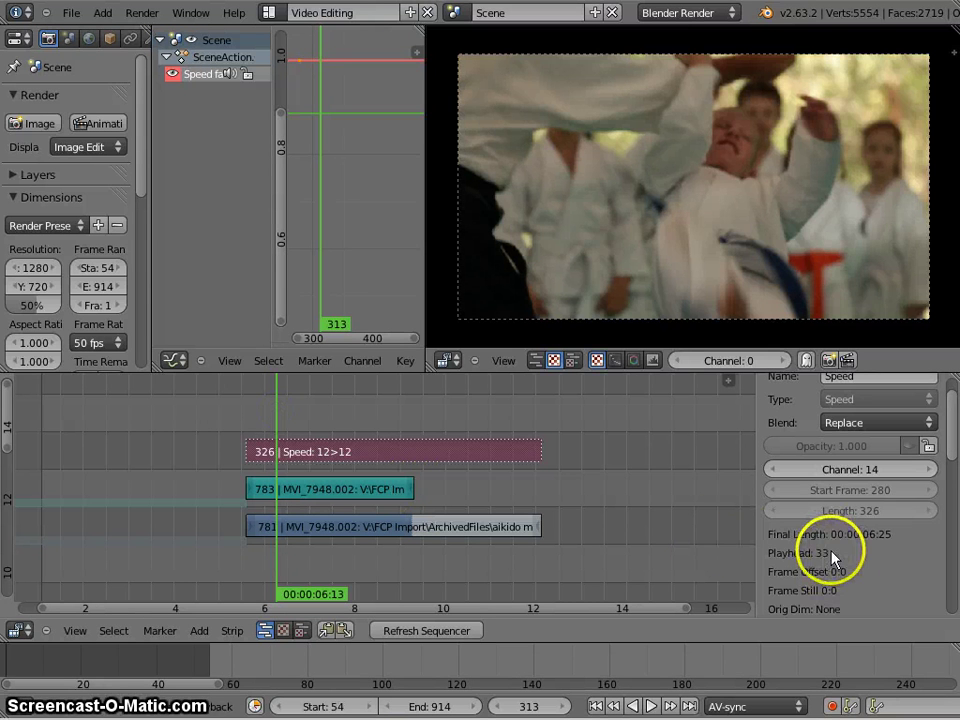
Scrub through the aikido clip to frame 392 and start entering a Frame number value
scroll(836, 558, down, 6)
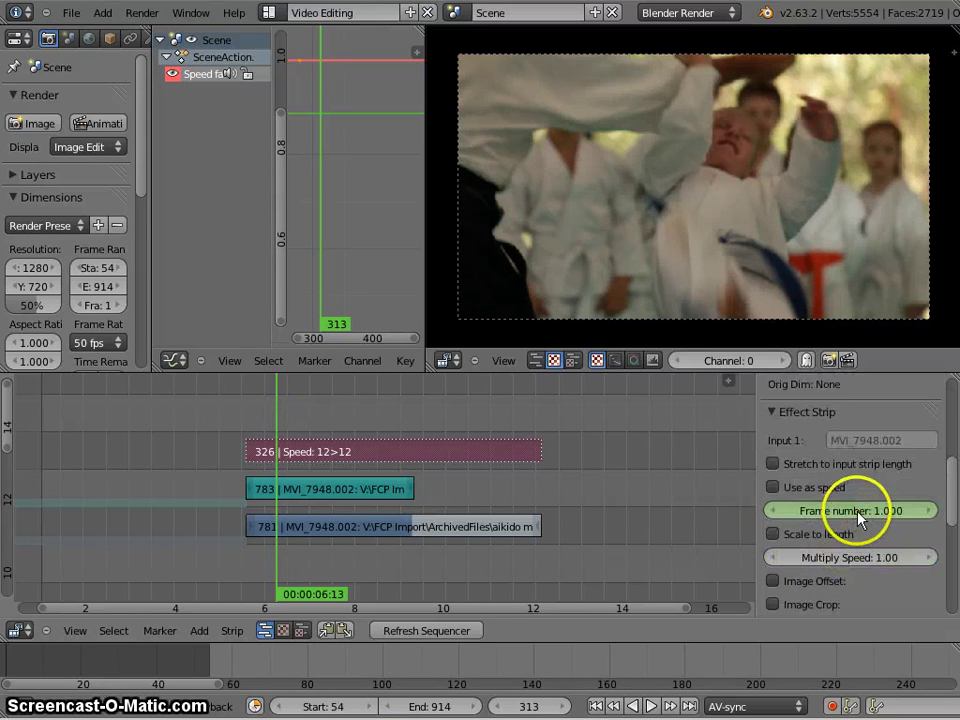
click(855, 510)
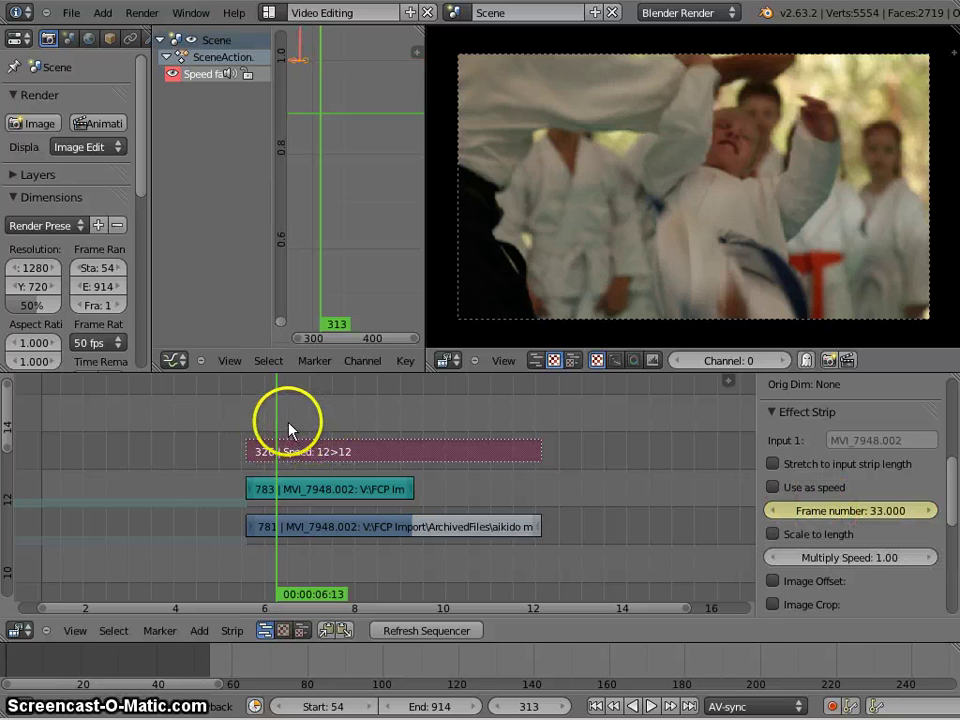
drag(292, 425, 304, 424)
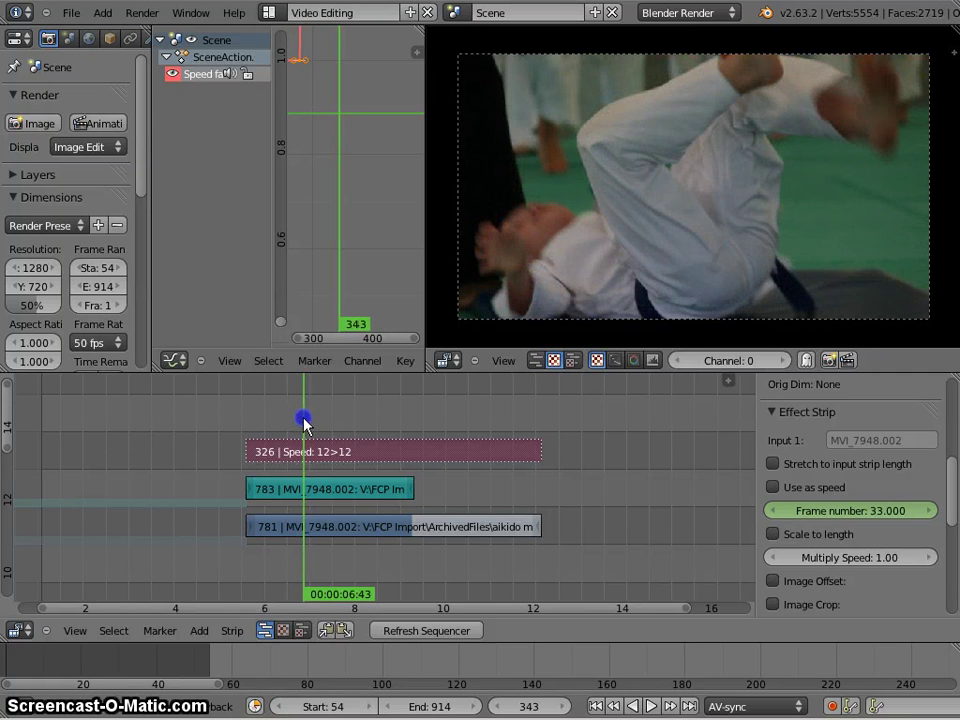
scroll(844, 514, up, 5)
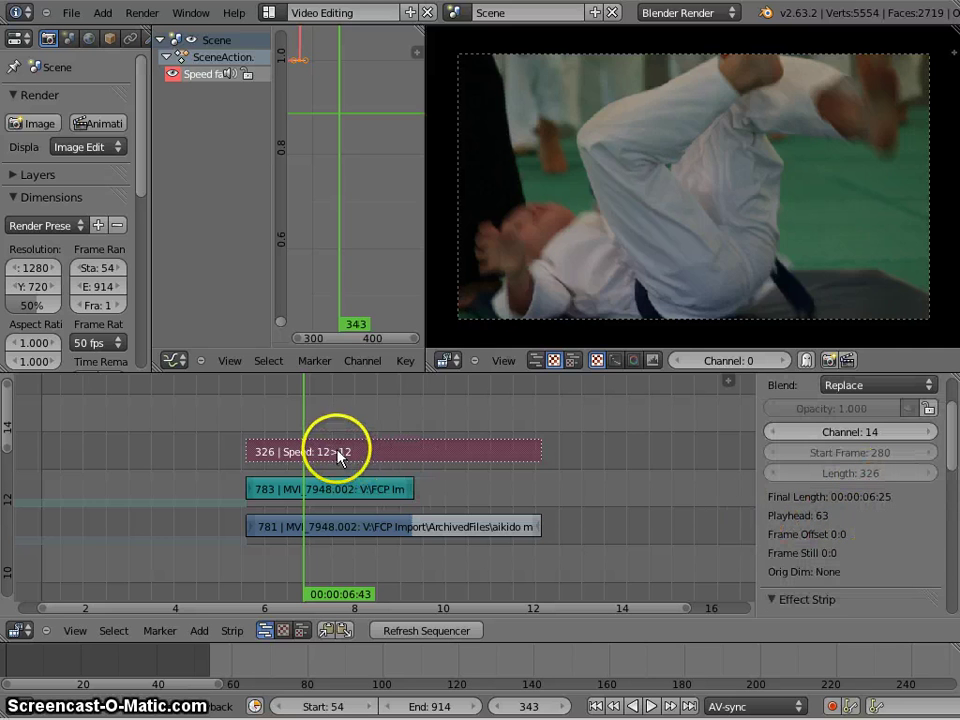
scroll(341, 401, down, 1)
scroll(339, 420, up, 2)
scroll(338, 460, up, 1)
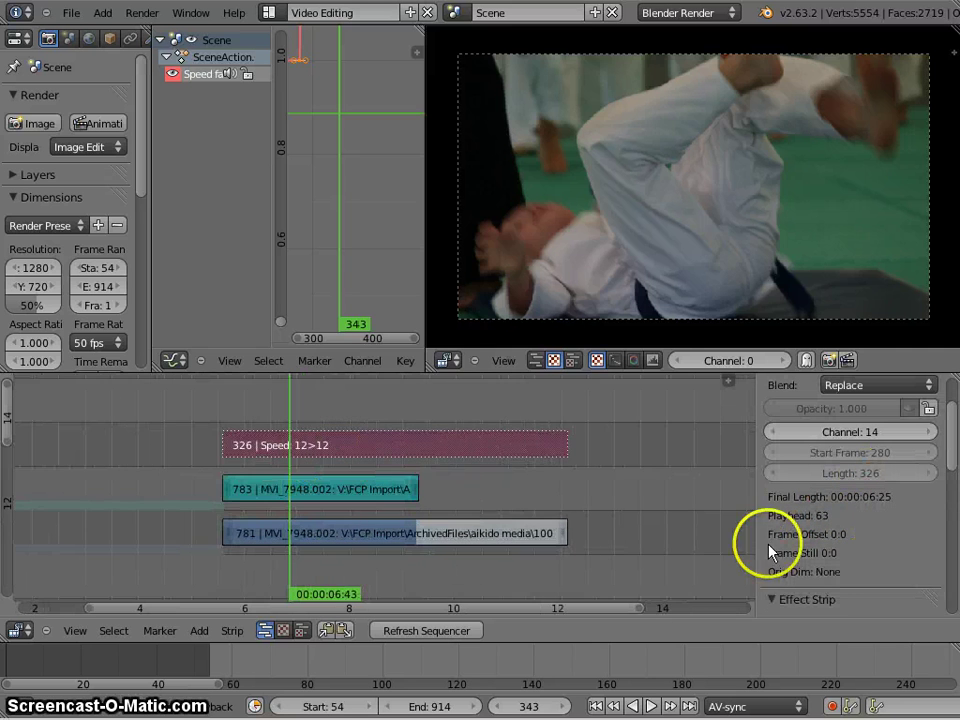
drag(308, 422, 342, 427)
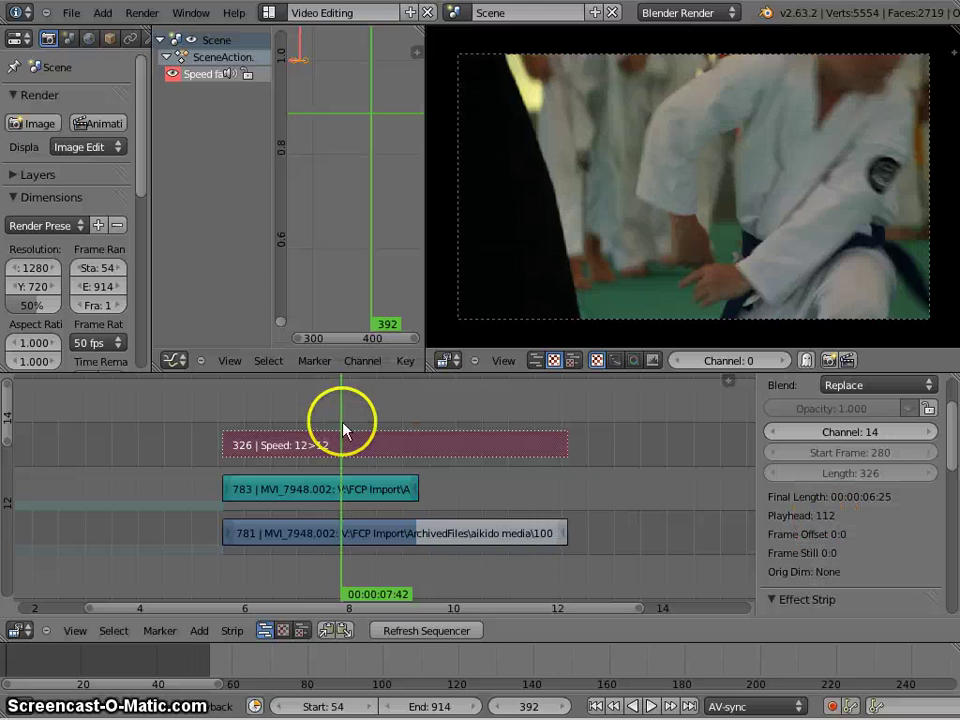
scroll(879, 520, down, 6)
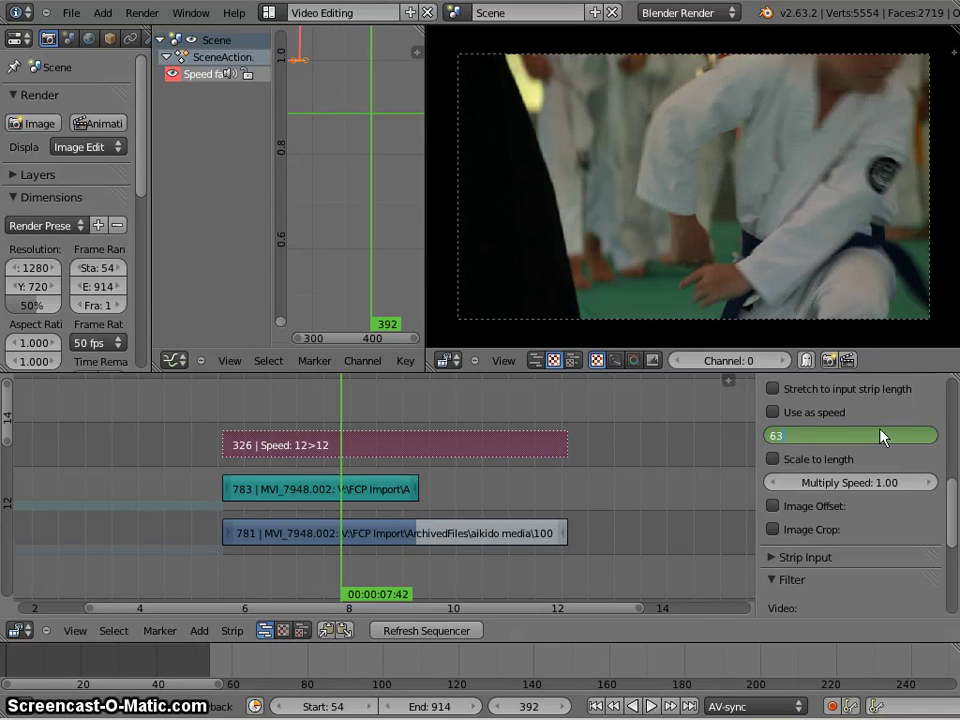
Set Frame number to 63 at frame 392 and preview playback from frame 296
text(3)
key(Return)
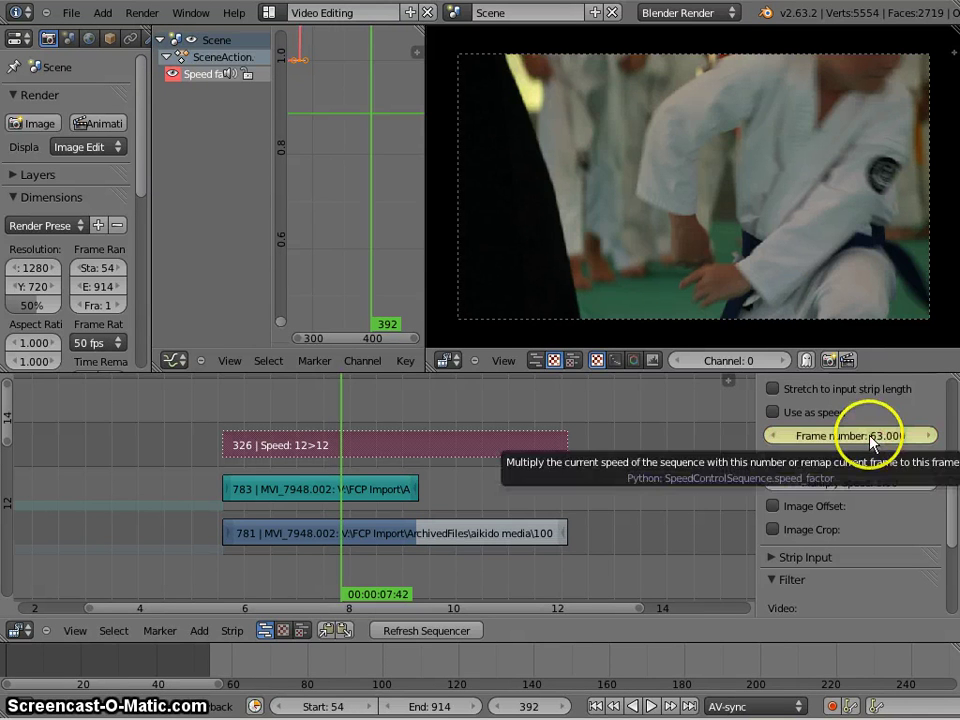
drag(312, 416, 230, 410)
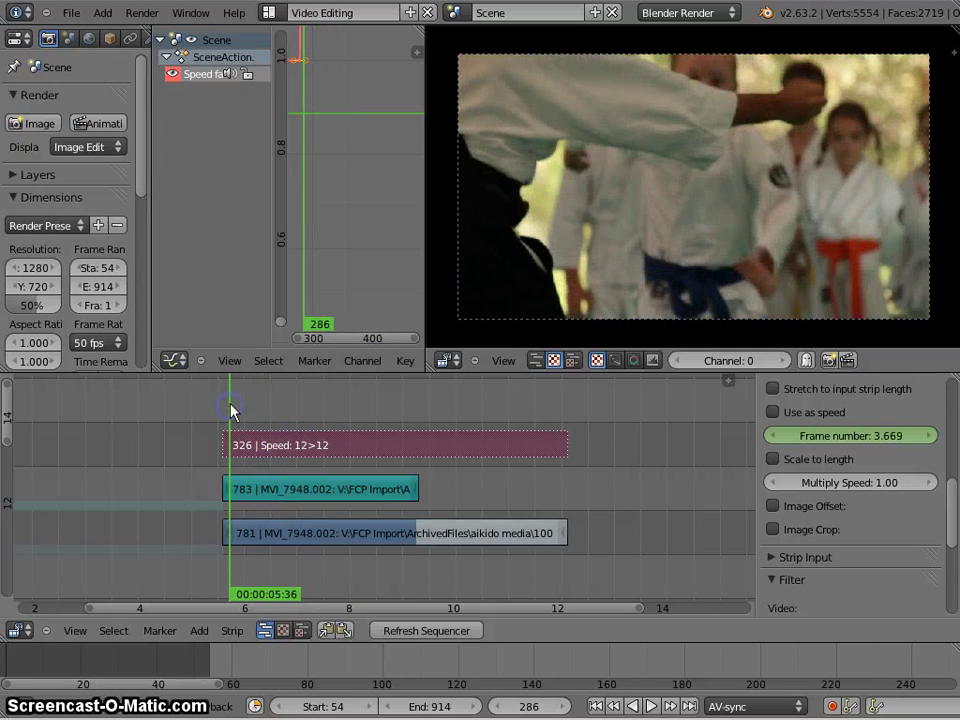
key(alt+a)
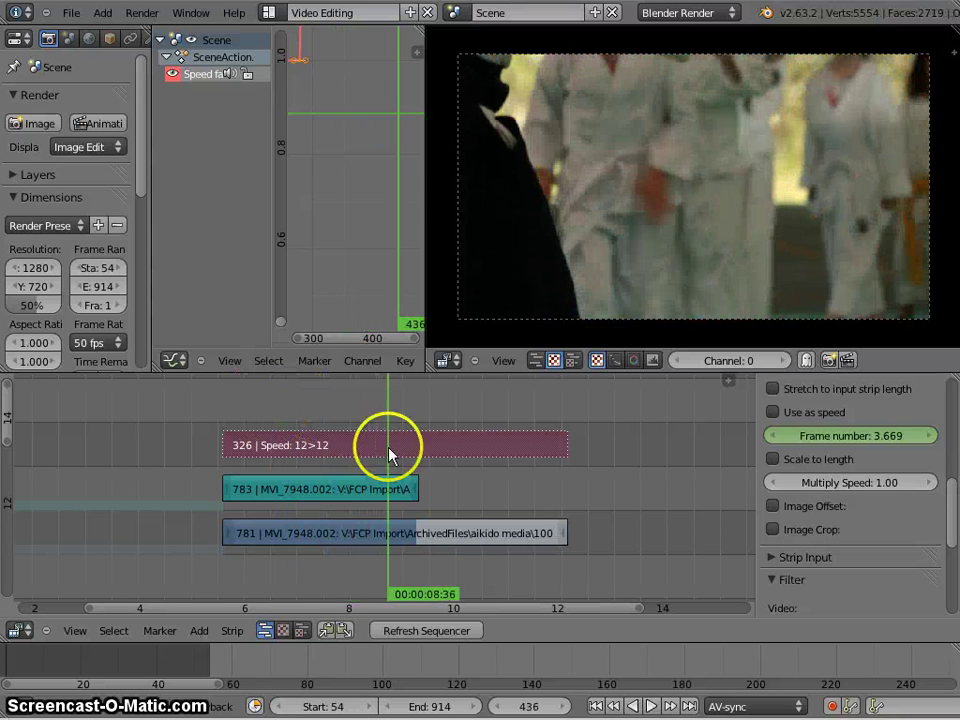
key(alt+a)
scroll(868, 495, up, 7)
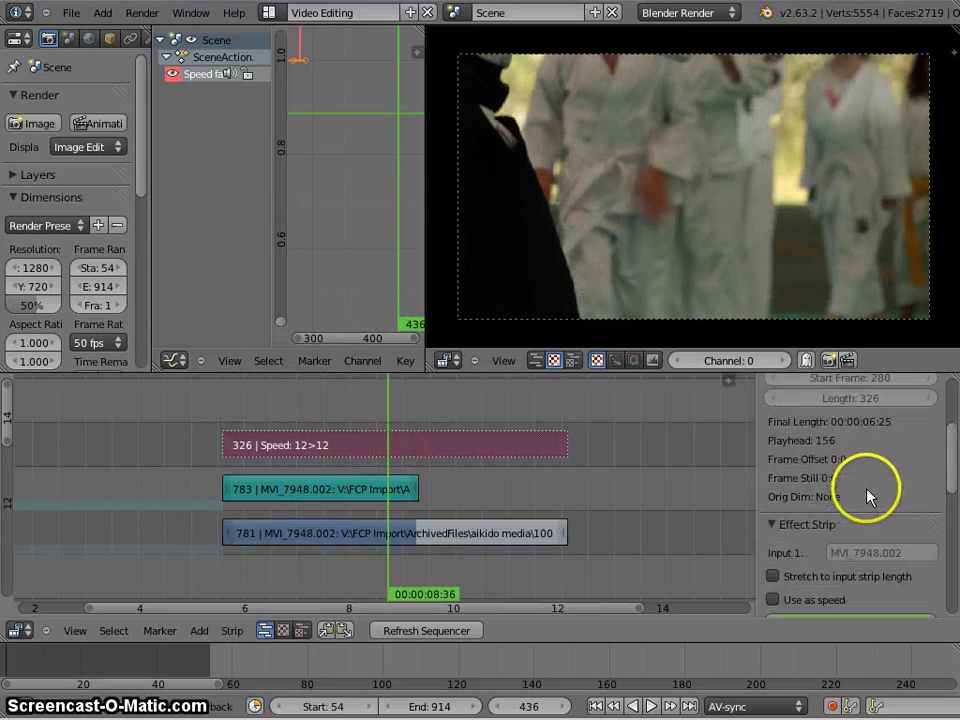
Unmute the Speed strip and play the clip back with the remapping
click(909, 408)
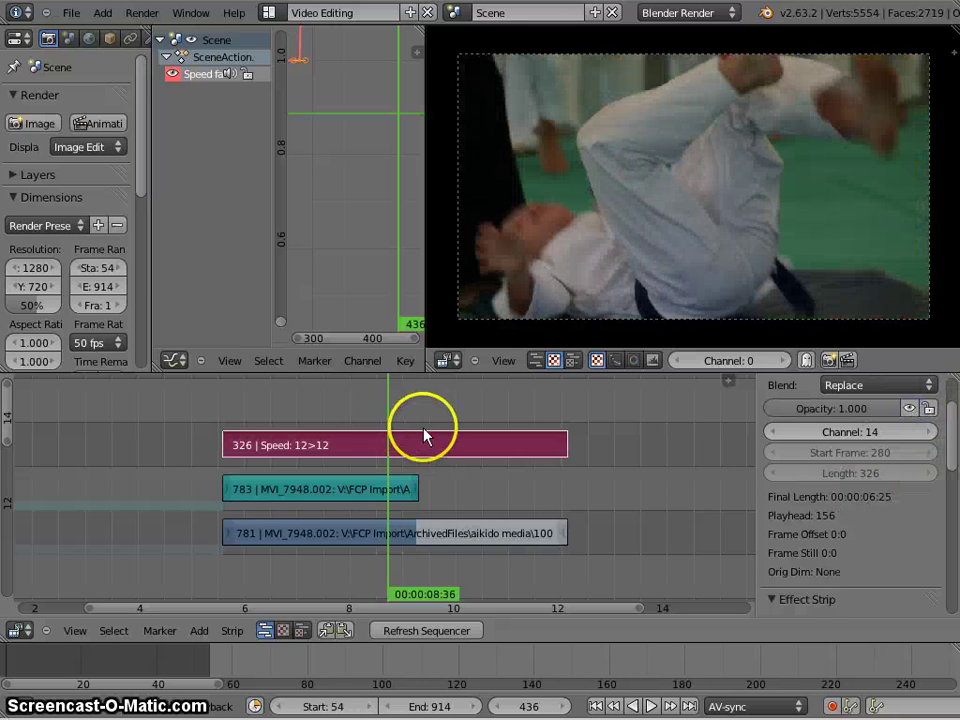
drag(422, 425, 238, 413)
key(alt+a)
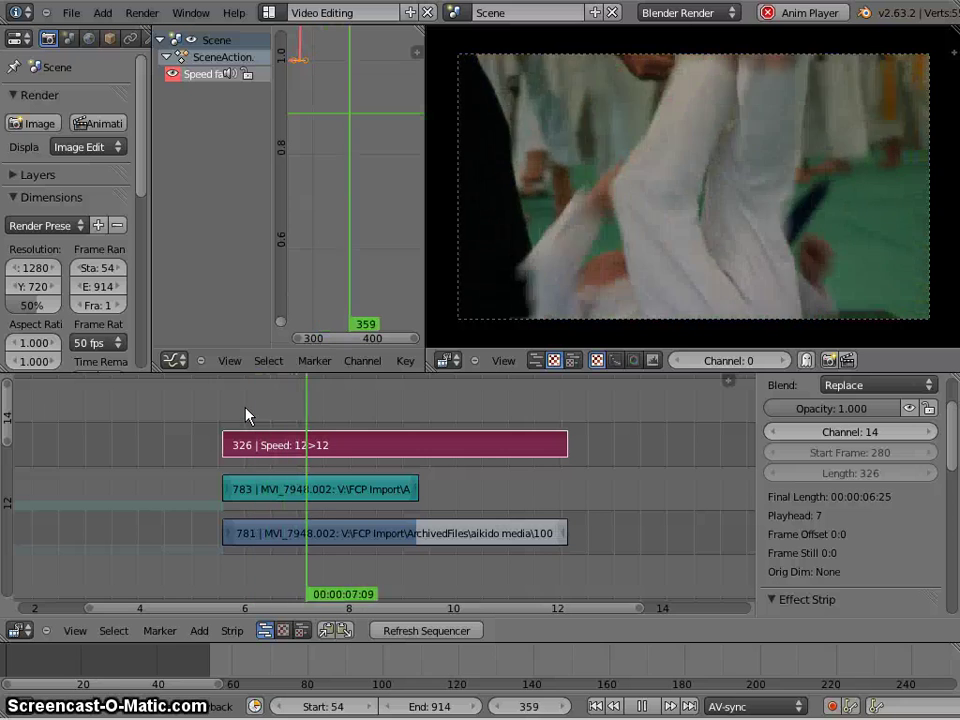
key(alt+a)
click(230, 405)
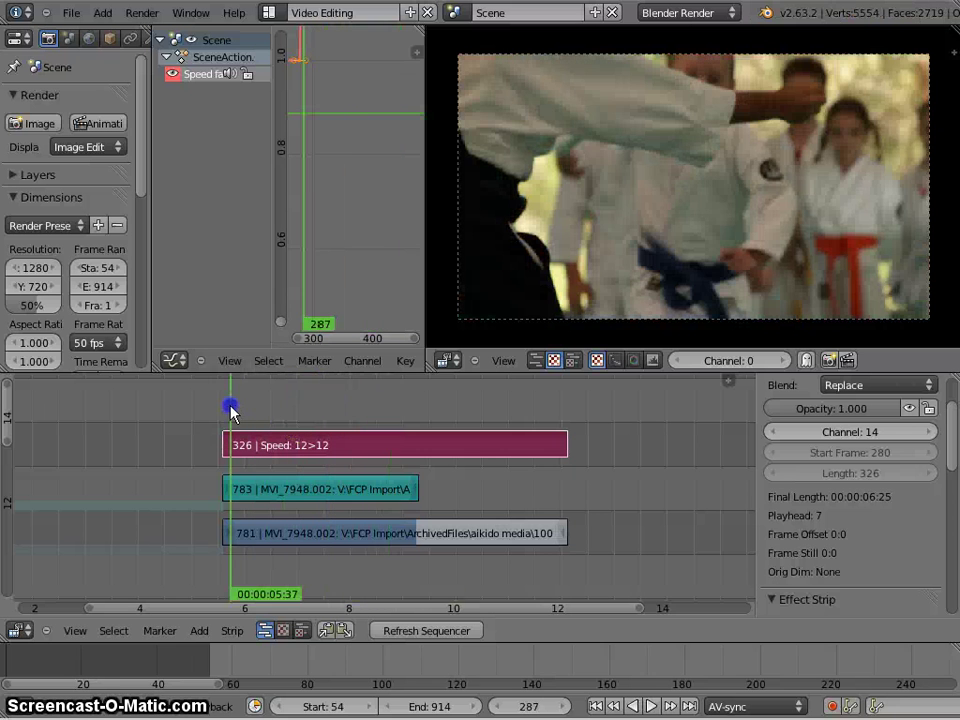
Move the top Frame number keyframe earlier to about frame 364 and lower it slightly
mouse_move(375, 189)
middle_down()
mouse_move(336, 79)
mouse_move(321, 238)
middle_up()
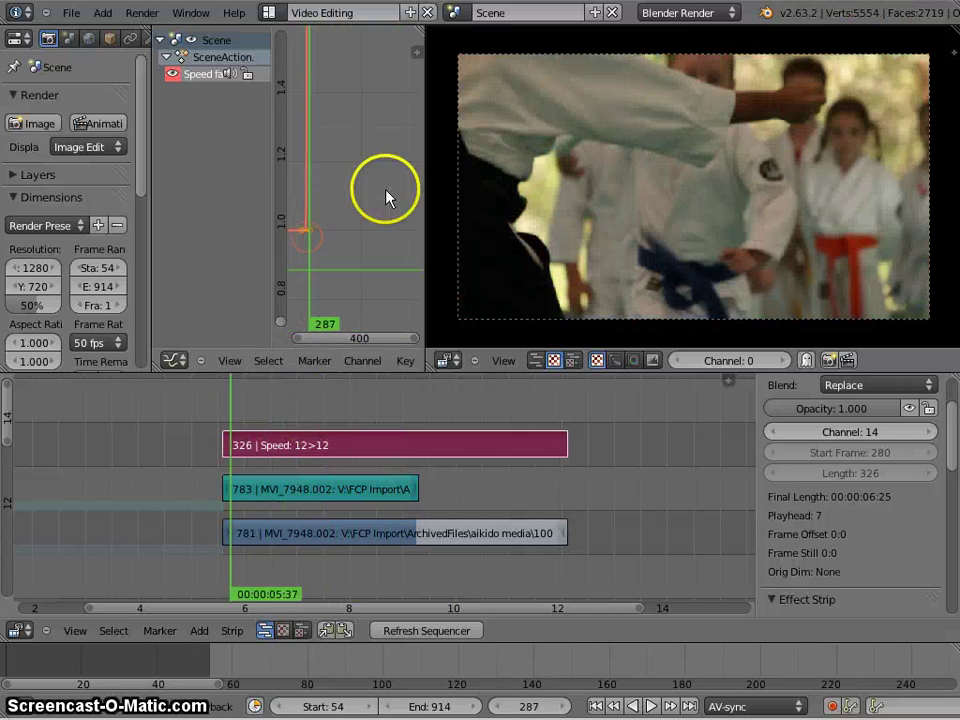
click(386, 191)
key(Home)
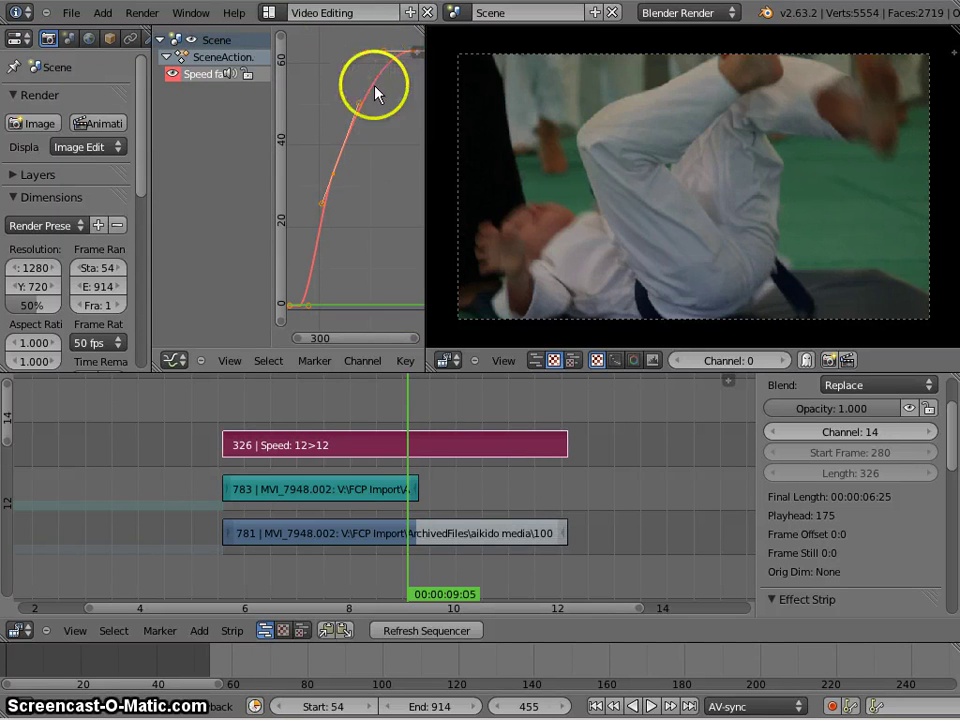
right_drag(420, 48, 389, 74)
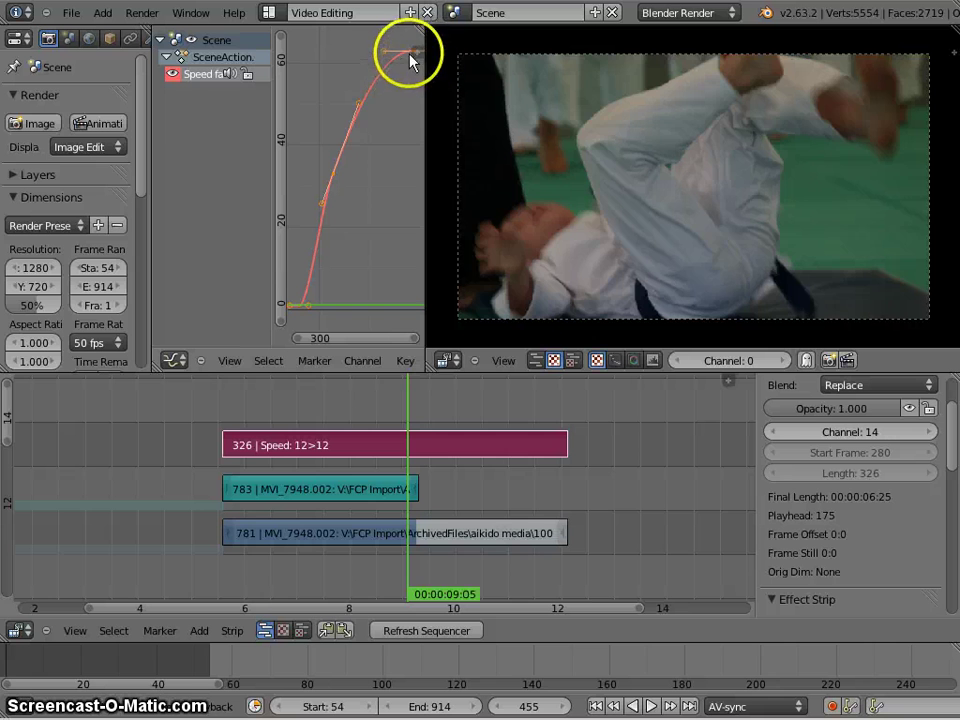
click(386, 56)
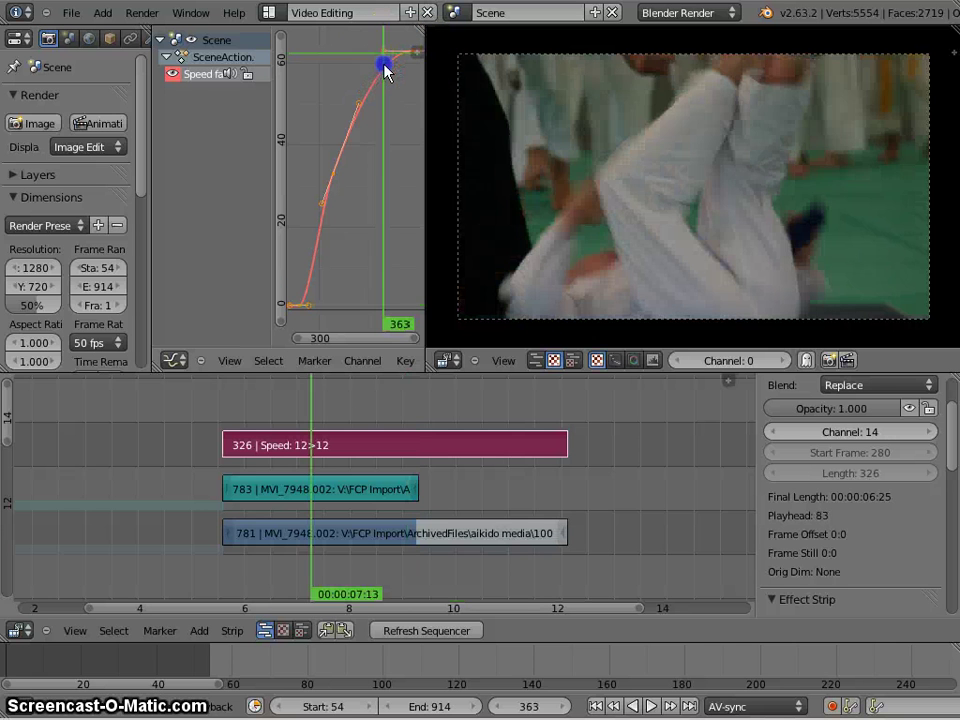
mouse_move(386, 62)
right_down()
mouse_move(388, 88)
mouse_move(394, 60)
right_up()
Set the bottom keyframe's interpolation to Linear and replay the clip from frame 271
click(233, 408)
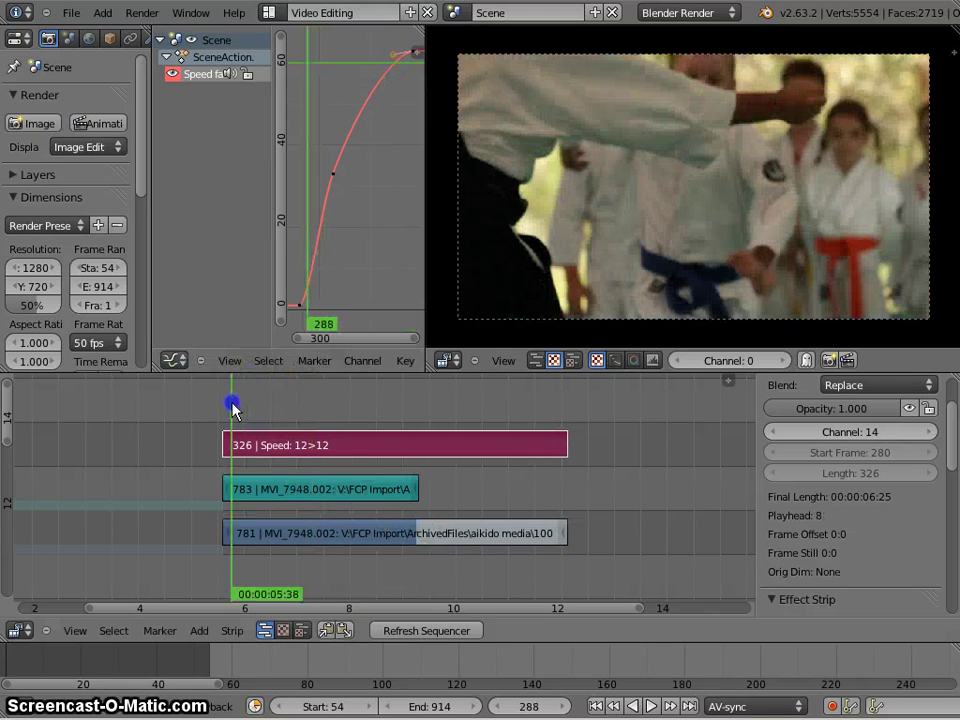
right_click(302, 306)
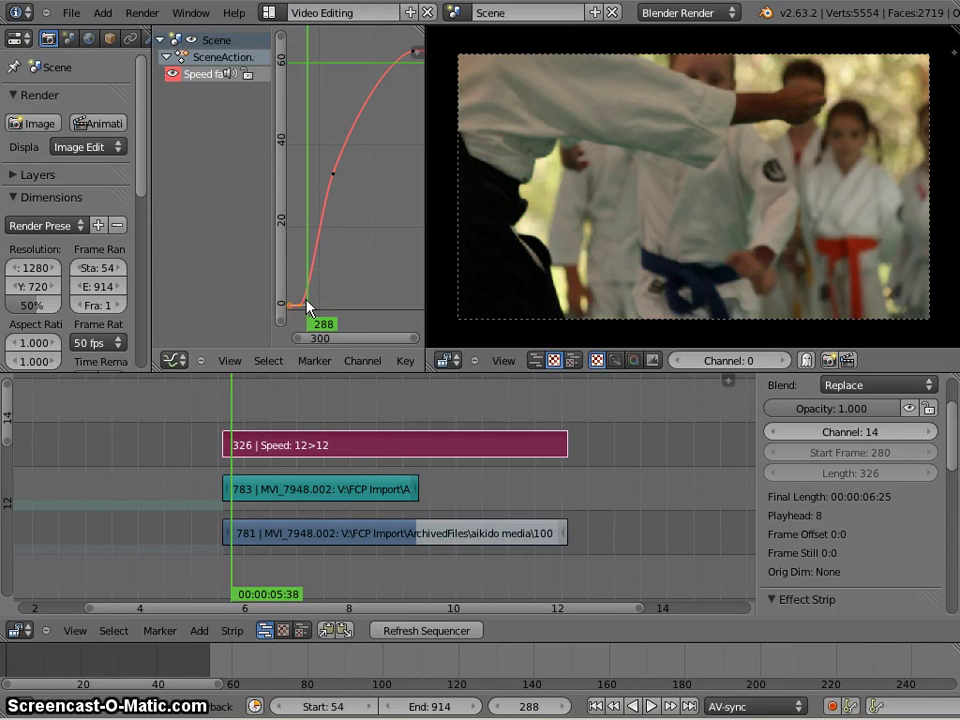
key(t)
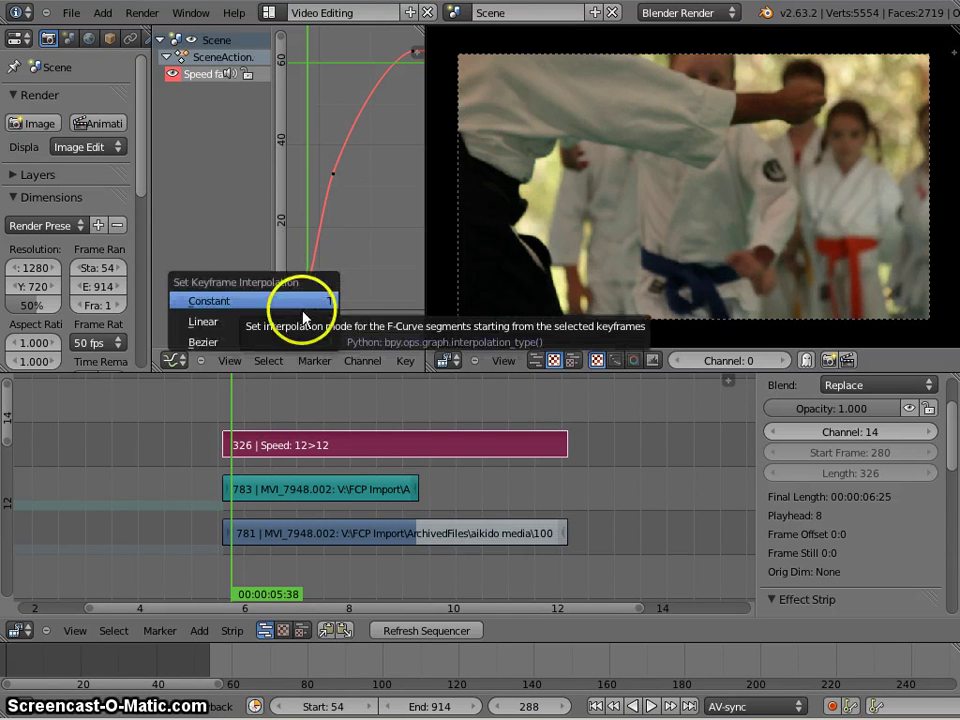
click(305, 322)
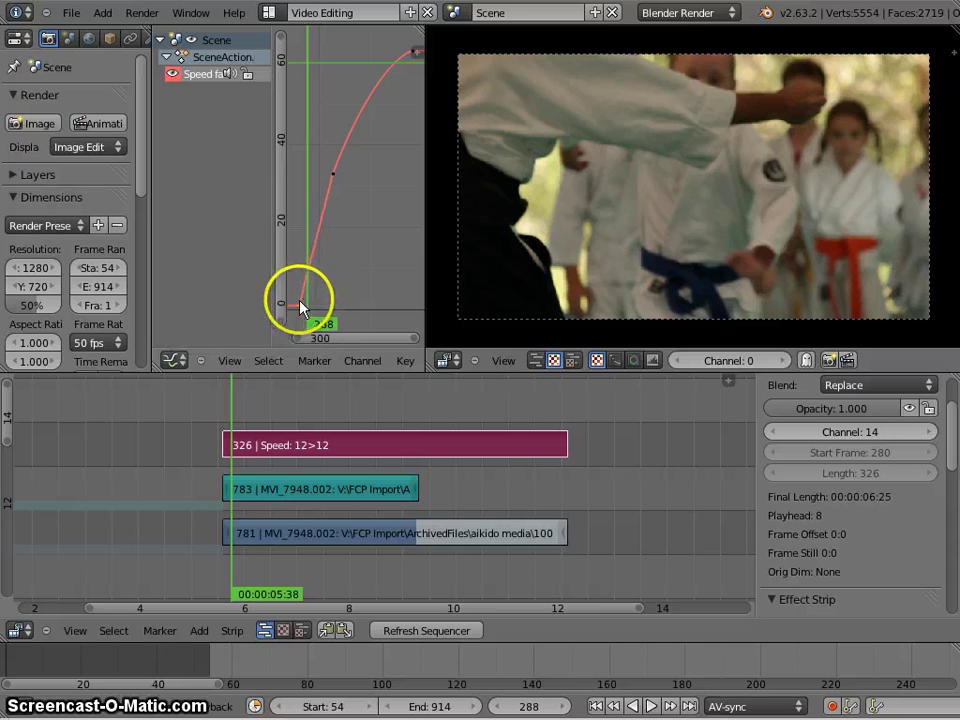
click(211, 425)
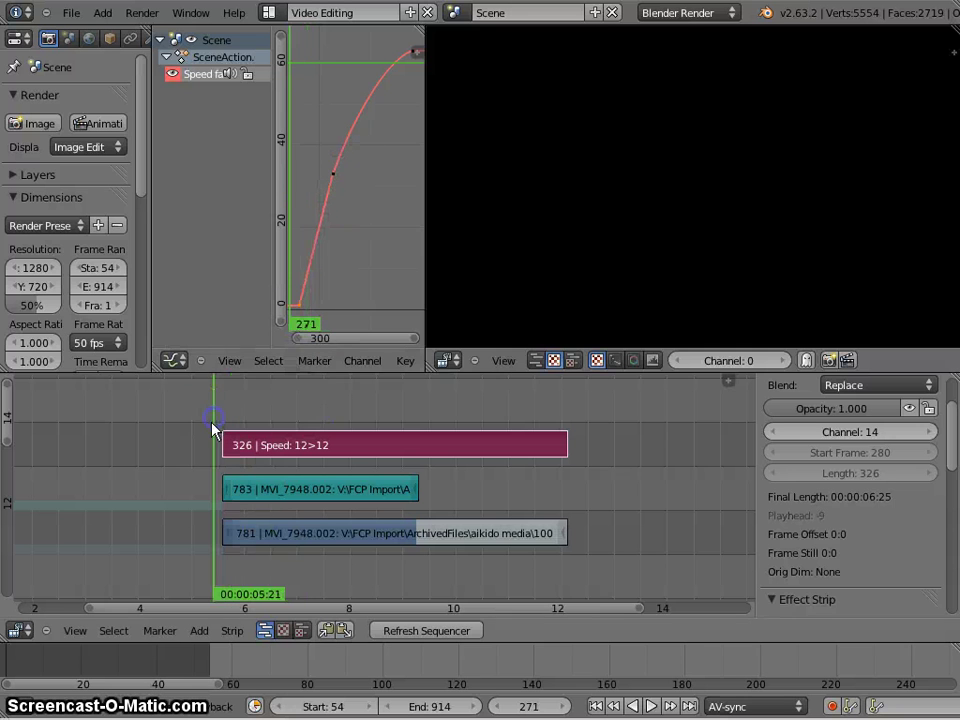
key(alt+a)
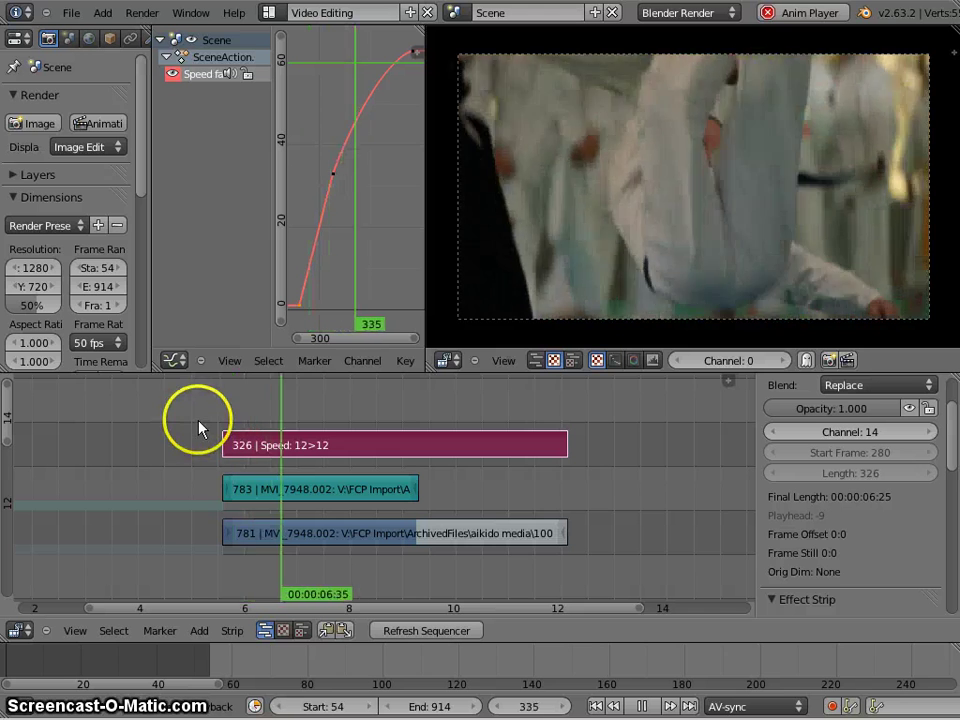
click(248, 401)
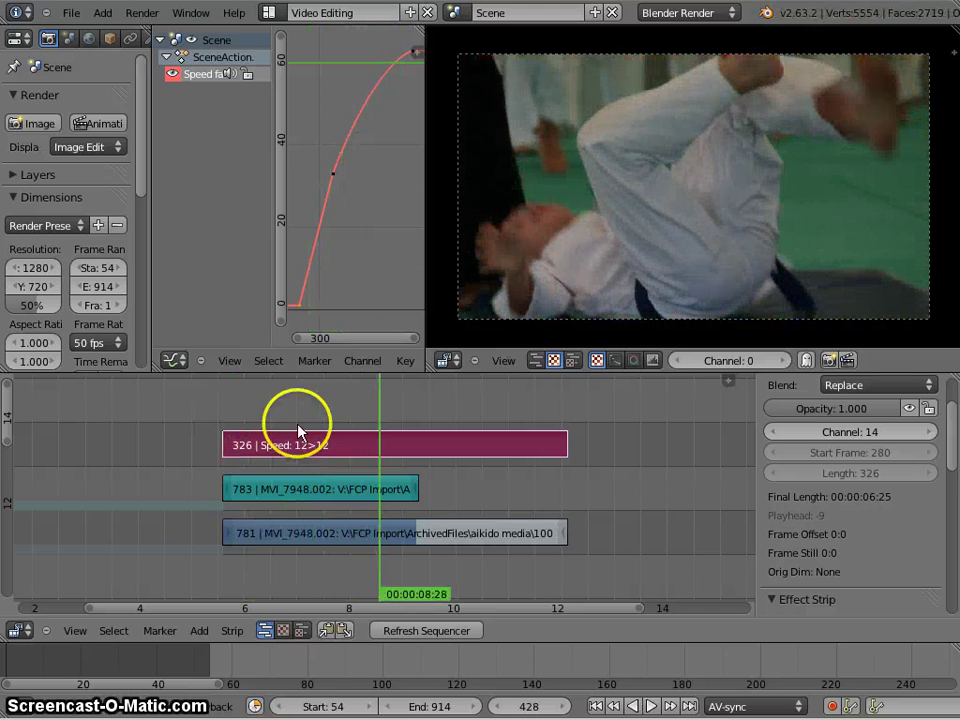
click(407, 420)
Keyframe Frame number 63 at frame 411 to hold the clip
drag(381, 420, 328, 413)
key(alt+a)
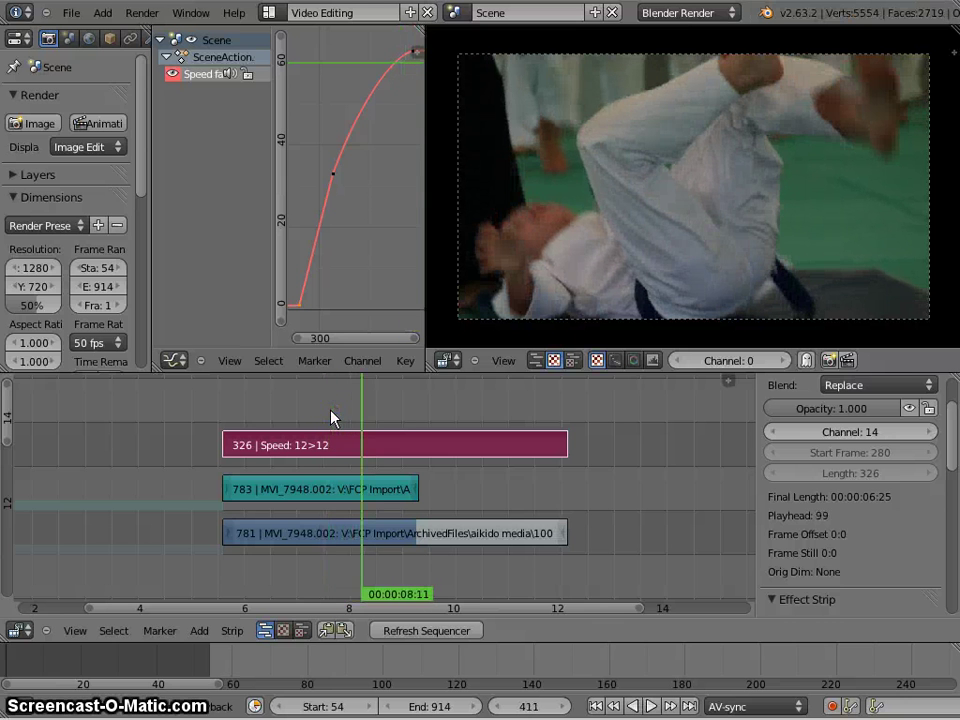
click(368, 413)
scroll(842, 542, down, 5)
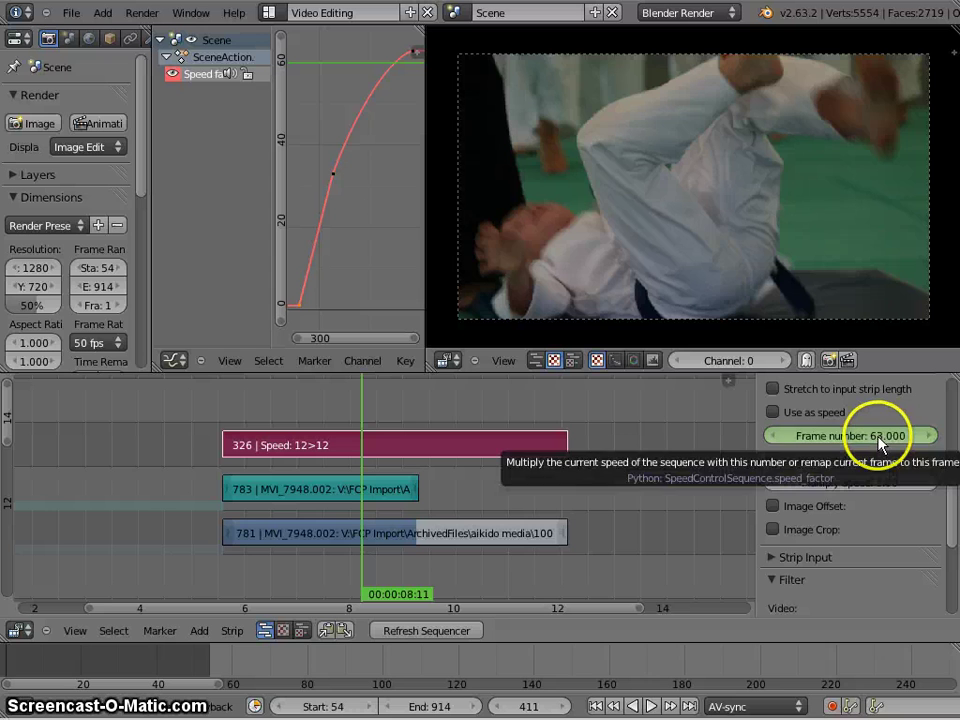
key(i)
Scrub ahead to frame 460 and mute the Speed strip
drag(381, 413, 413, 413)
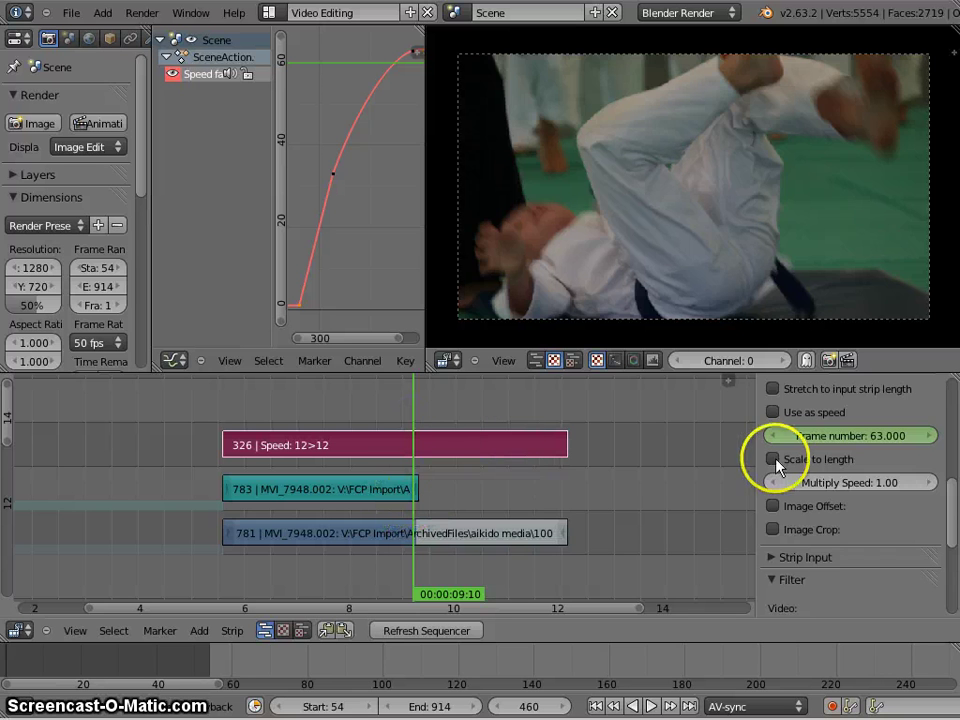
scroll(800, 460, up, 8)
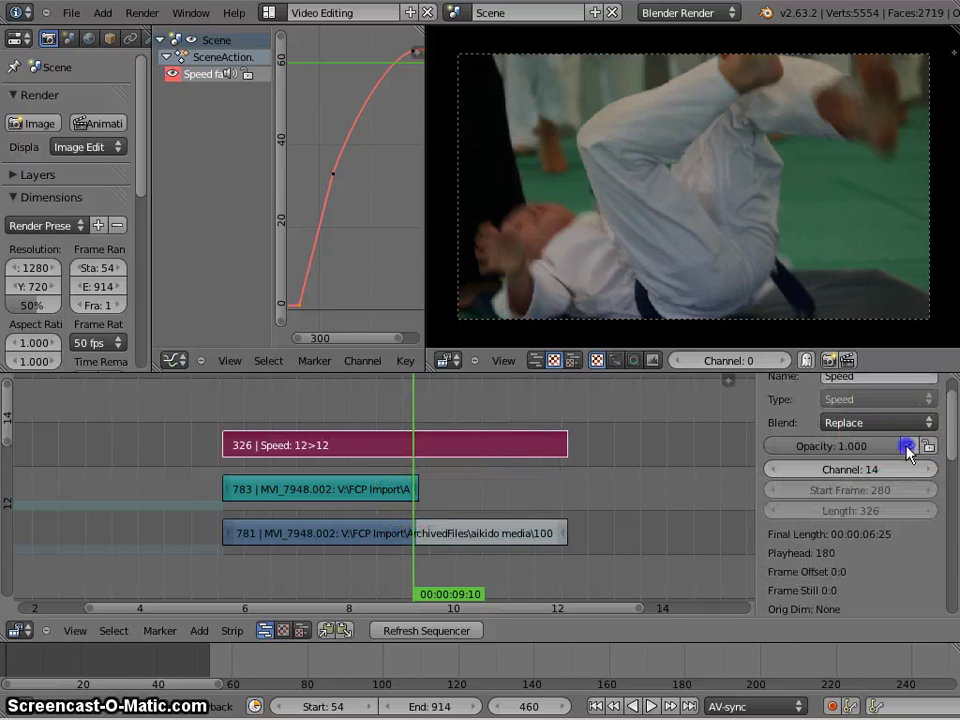
click(906, 446)
right_click(395, 530)
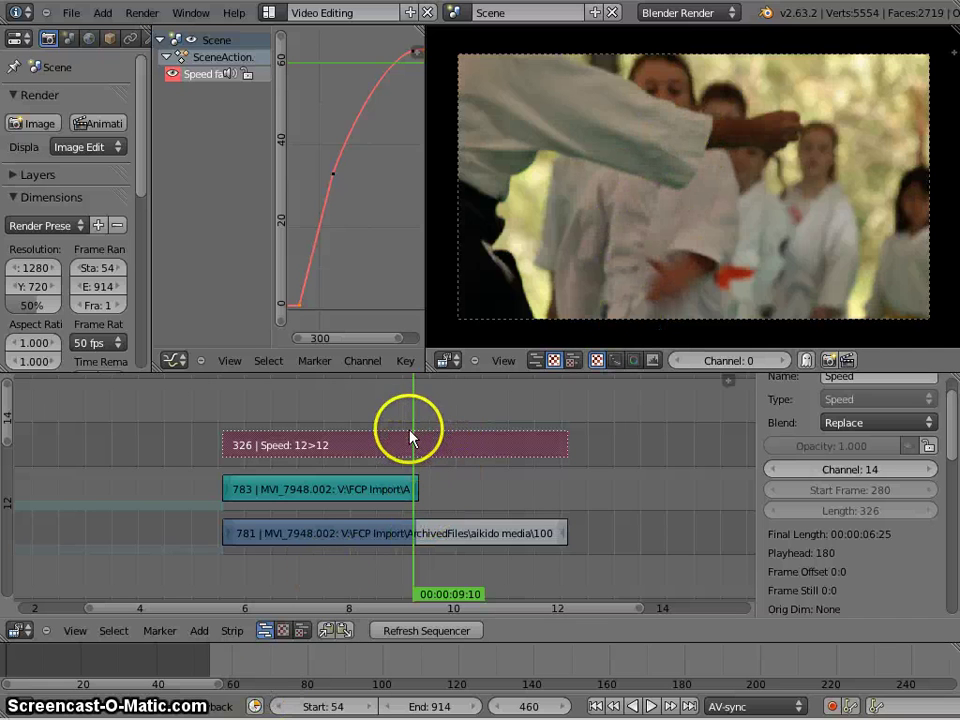
Set the Speed strip's Frame number to 180 at frame 460 and keyframe it
right_click(422, 455)
scroll(879, 510, down, 5)
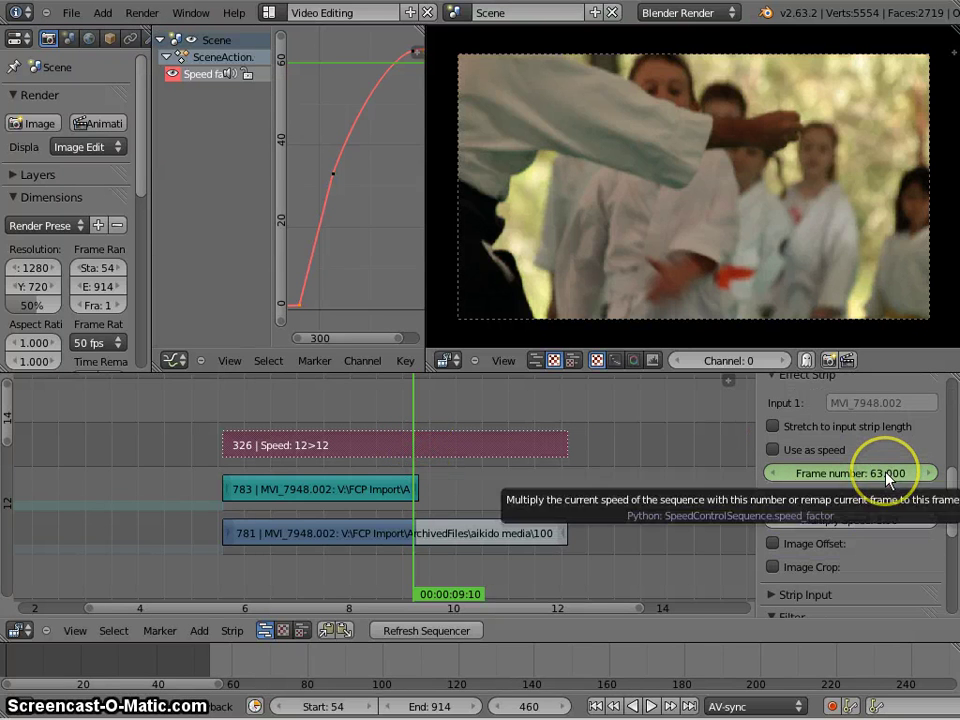
ctrl+scroll(885, 473, up, 1)
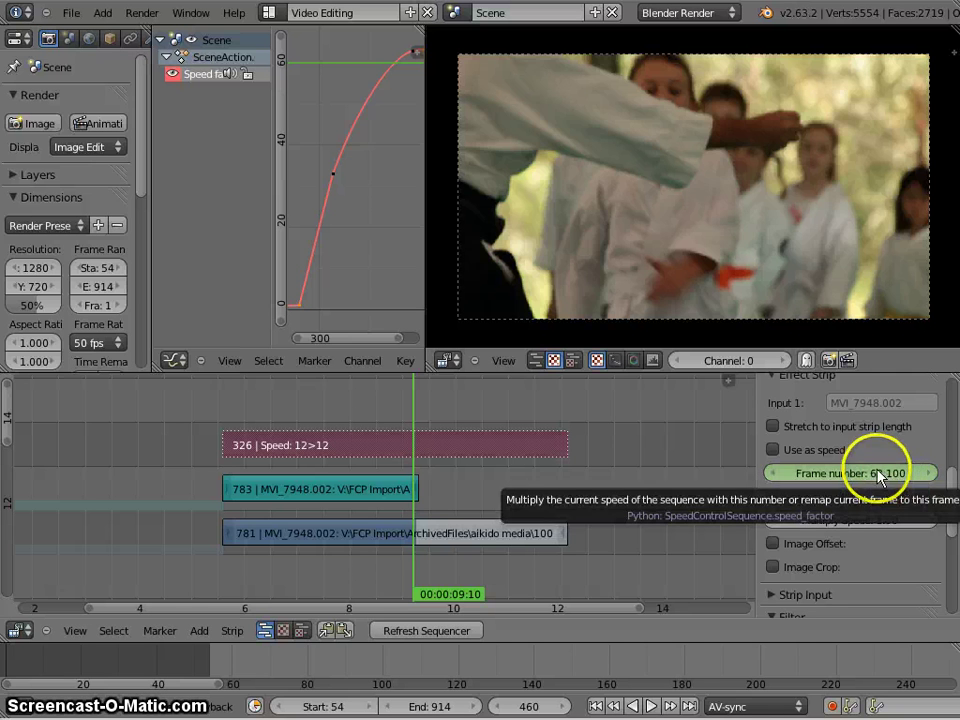
click(880, 472)
text(180)
key(Return)
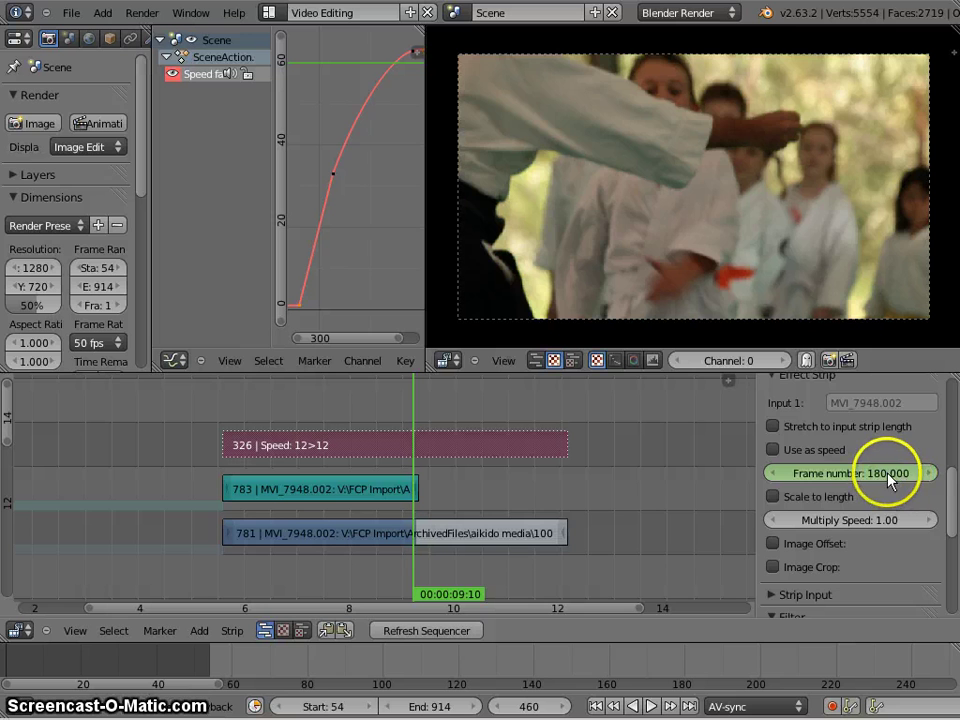
key(i)
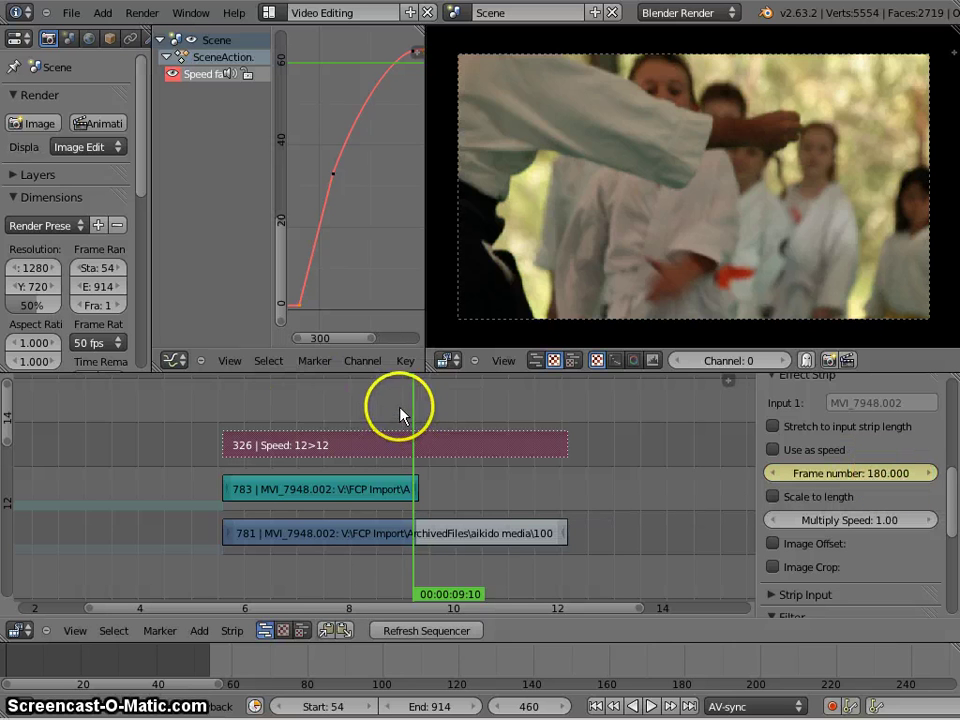
Sharpen the speed curve's bend at the hold and preview the playback
key(Home)
right_drag(362, 205, 388, 216)
drag(330, 416, 229, 427)
key(alt+a)
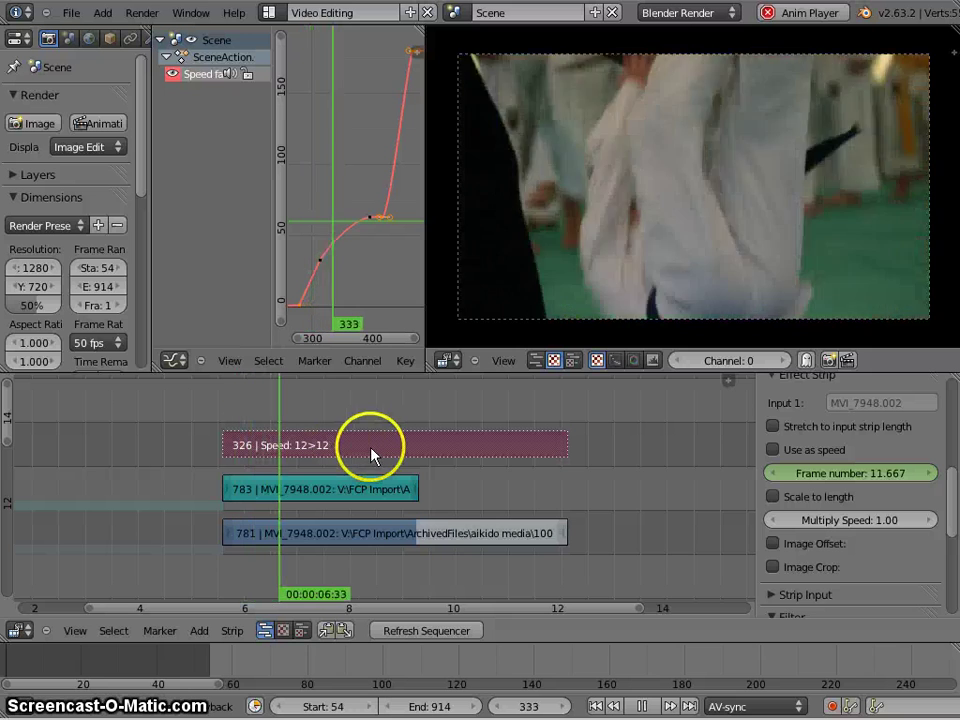
click(341, 440)
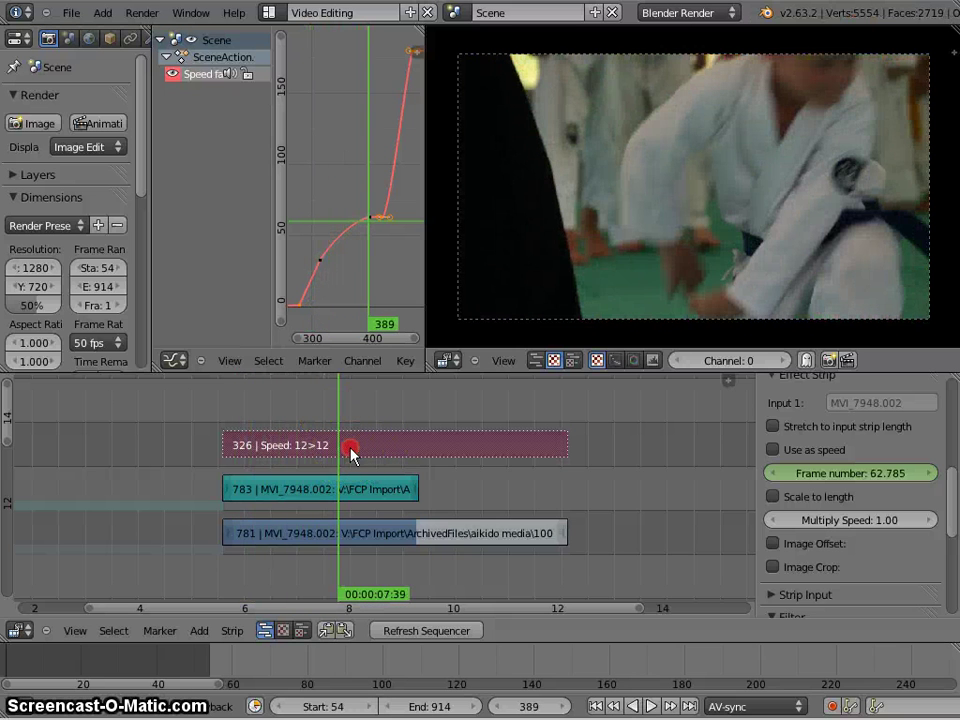
Unmute the Speed strip and review the speed ramp from the strip's start
scroll(882, 480, up, 5)
scroll(890, 465, up, 3)
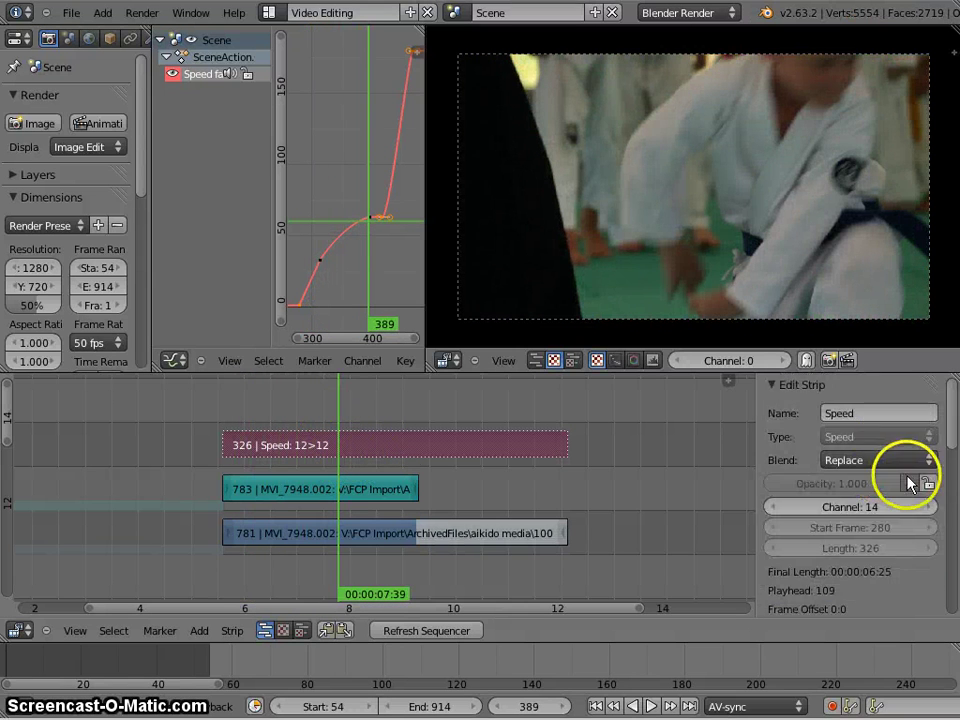
click(908, 483)
click(223, 418)
key(alt+a)
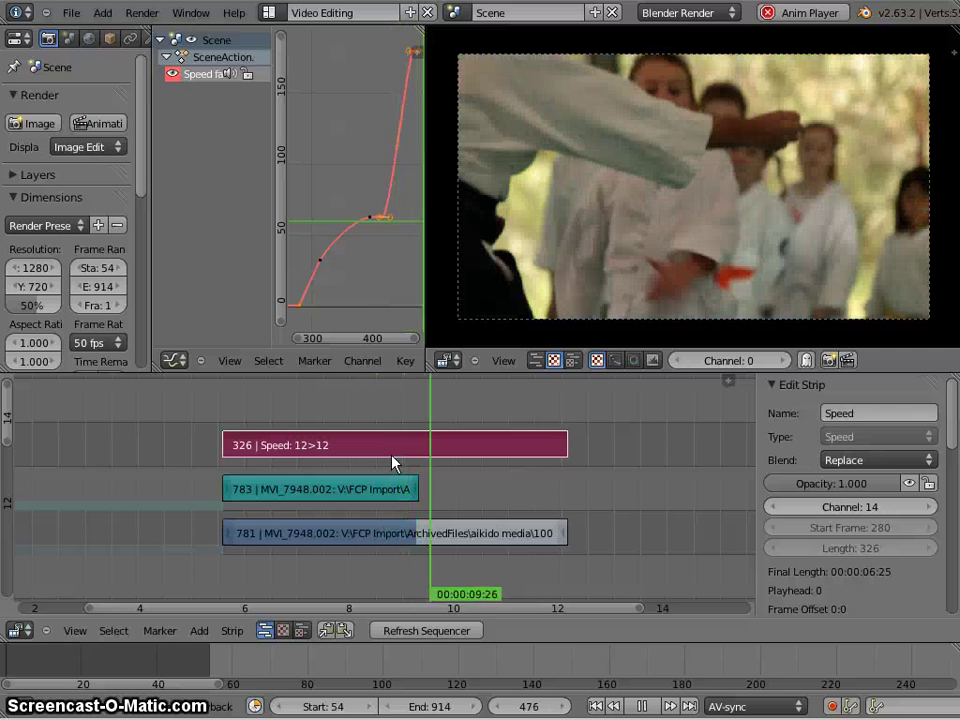
click(414, 371)
click(422, 417)
drag(422, 417, 414, 413)
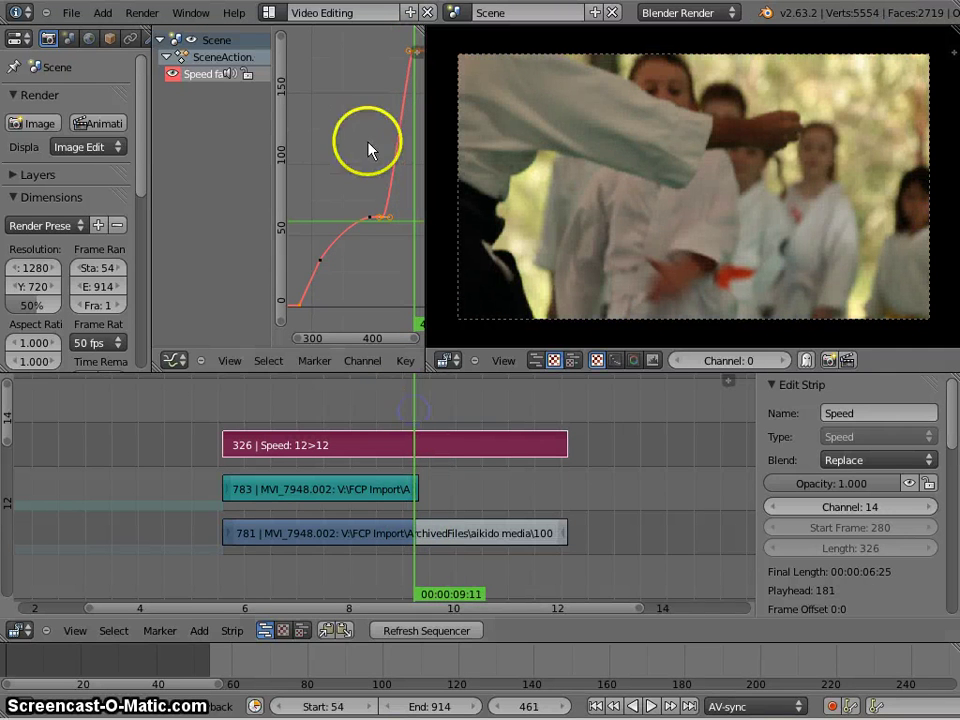
middle_drag(377, 154, 277, 160)
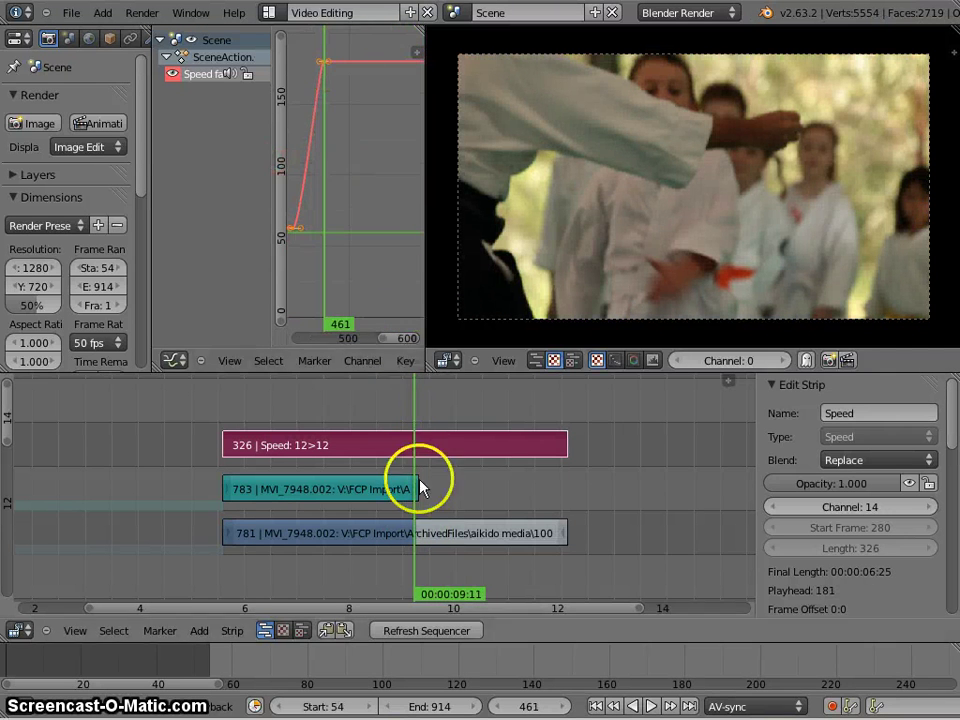
drag(478, 410, 565, 407)
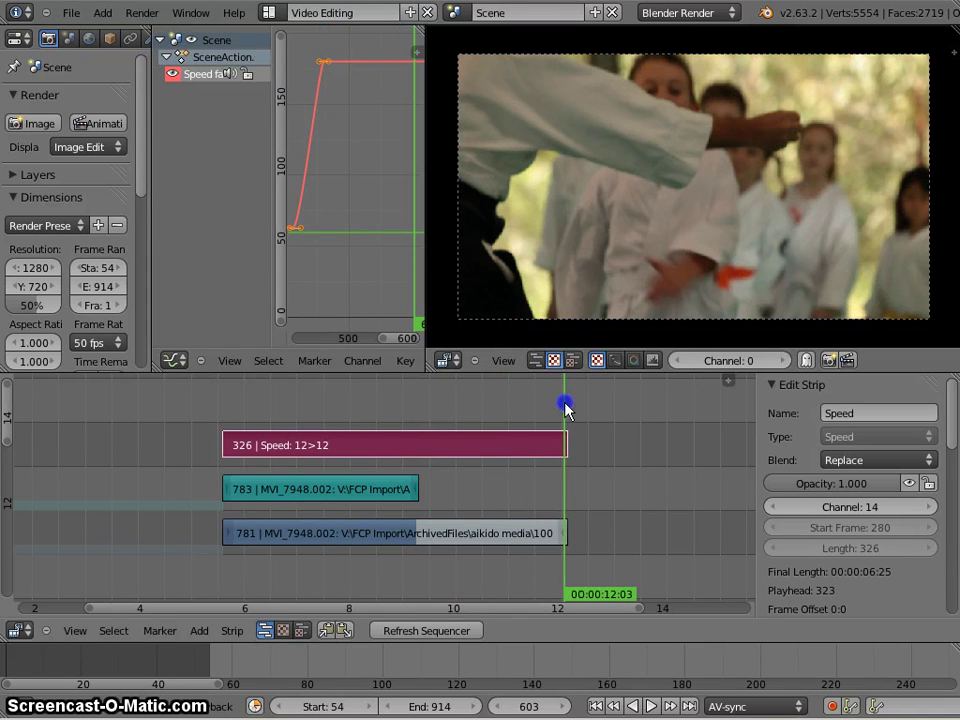
Snap the top 180 speed keyframe to current frame 603, then scrub back to frame 266
right_click(323, 62)
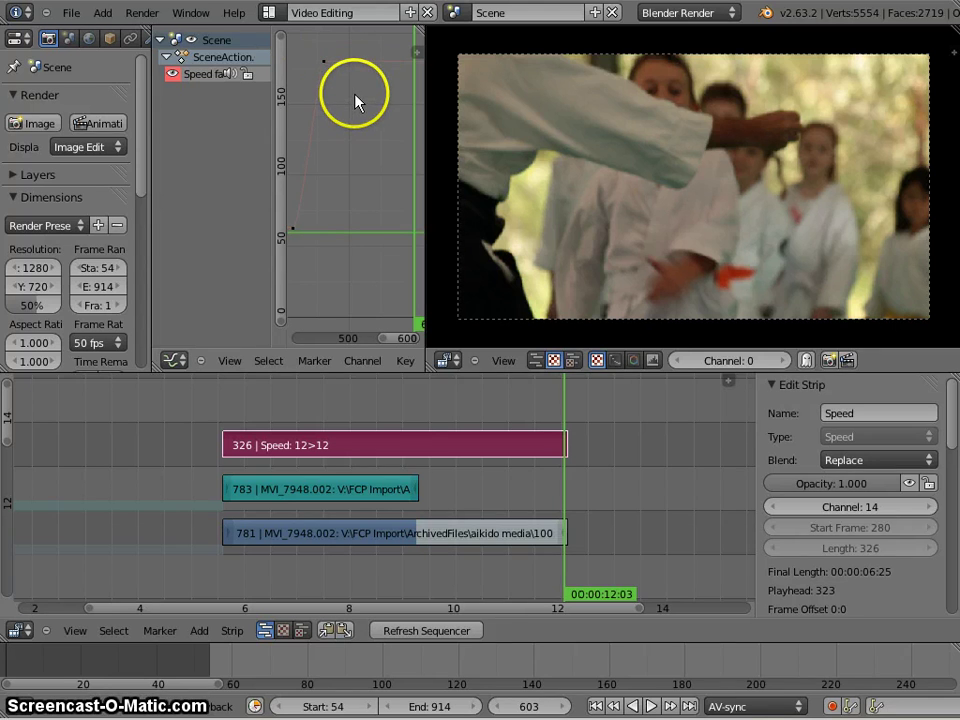
right_click(323, 62)
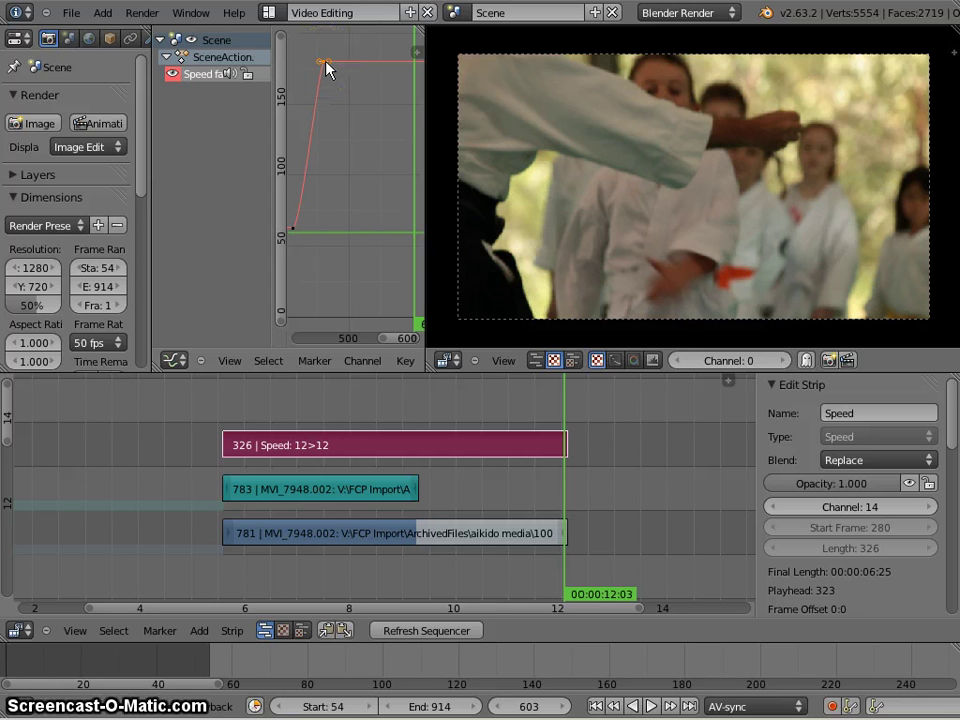
key(shift+s)
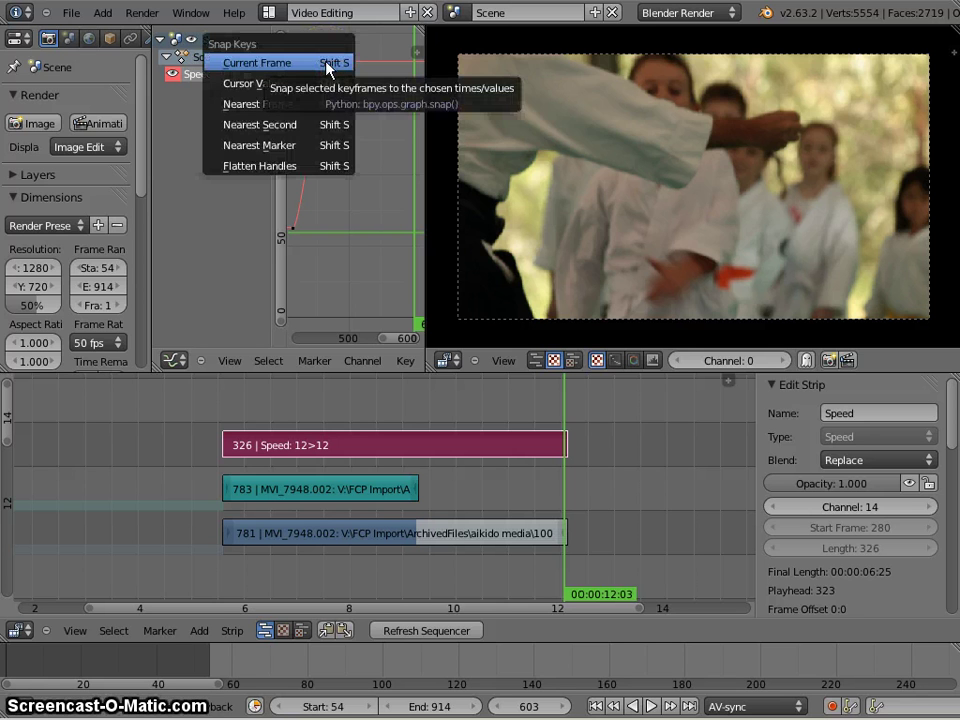
click(328, 65)
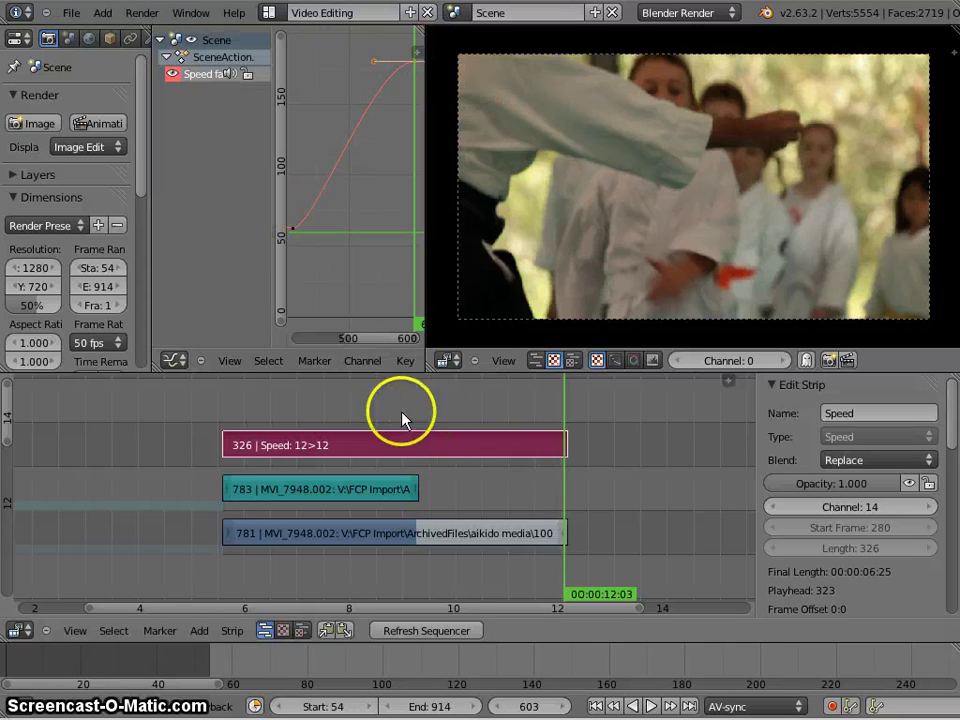
drag(368, 418, 208, 415)
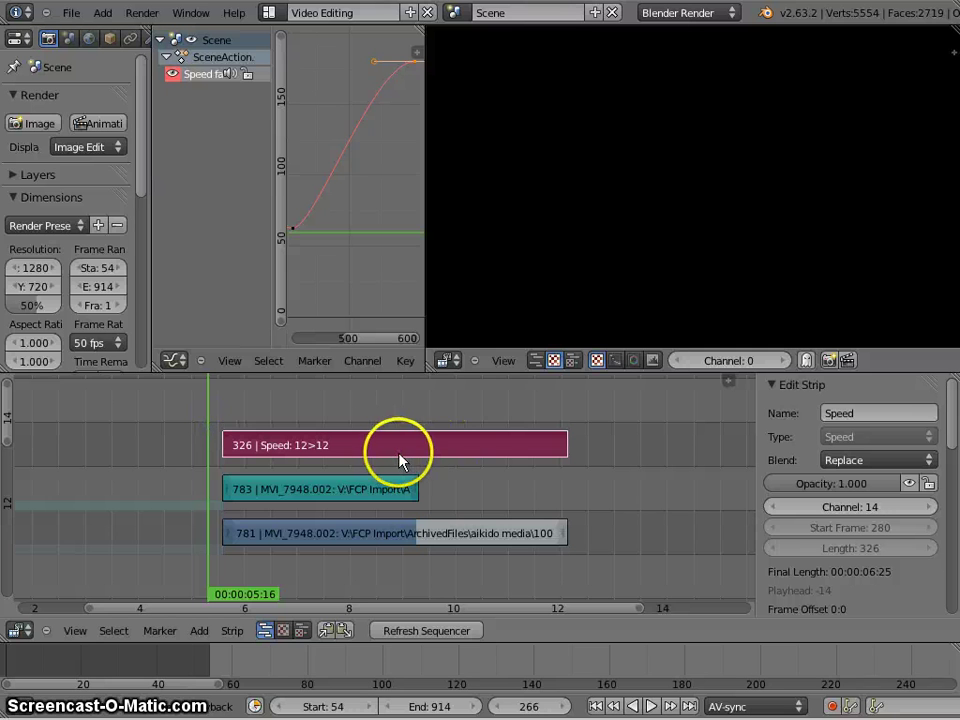
key(alt+a)
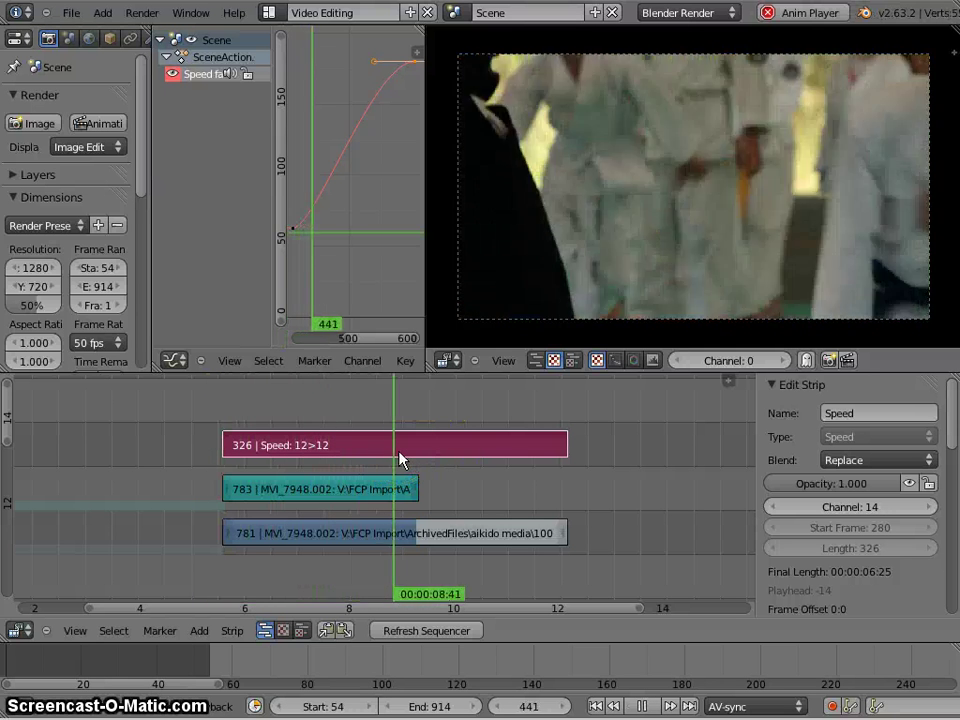
drag(422, 444, 481, 404)
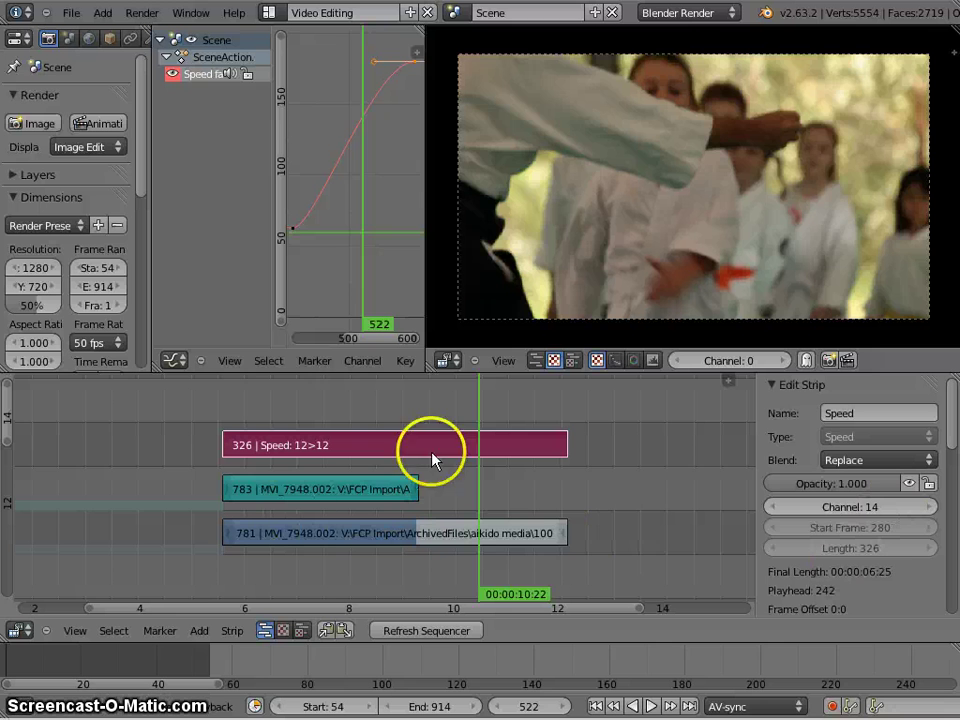
mouse_move(425, 415)
mouse_down()
mouse_move(471, 413)
mouse_move(428, 413)
mouse_up()
scroll(771, 536, down, 8)
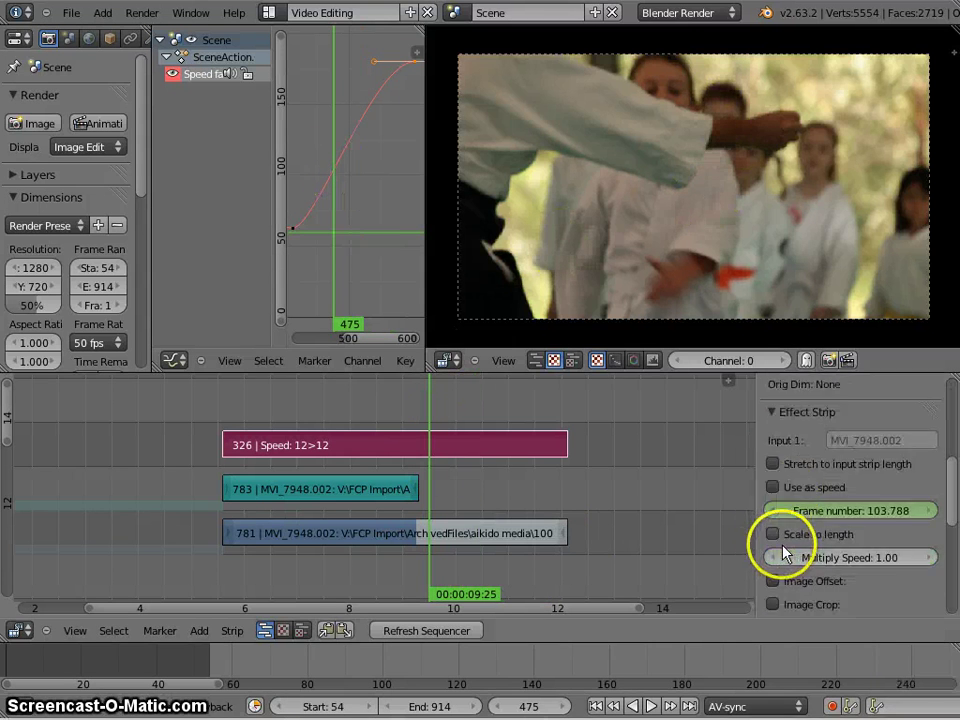
scroll(845, 488, up, 1)
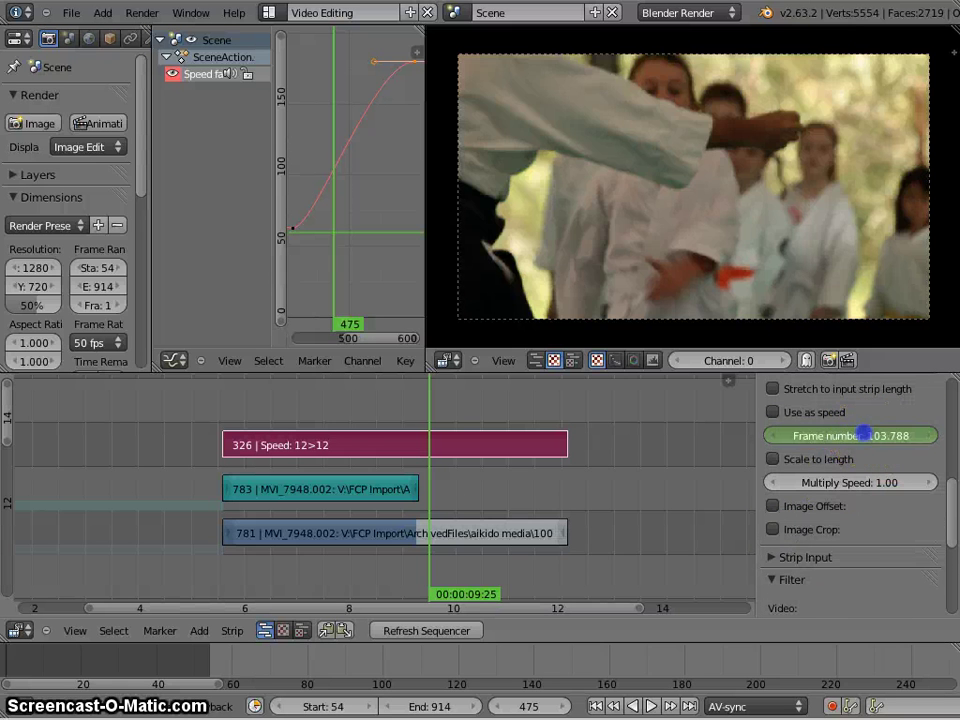
drag(851, 436, 816, 470)
drag(429, 401, 377, 405)
key(alt+a)
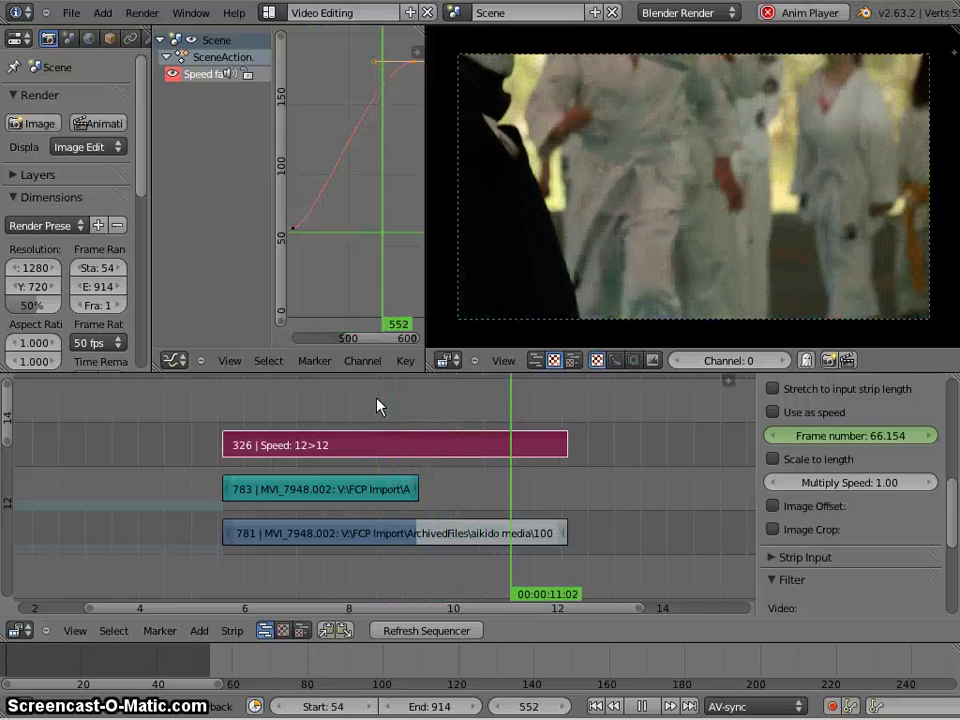
key(alt+a)
drag(377, 405, 233, 440)
key(alt+a)
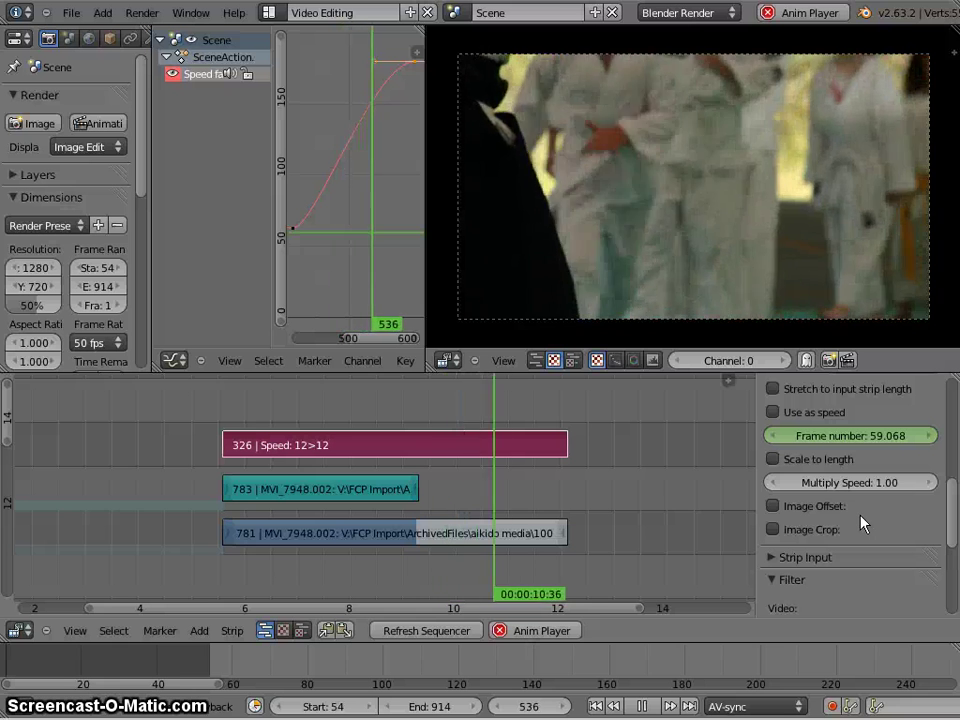
key(alt+a)
click(866, 505)
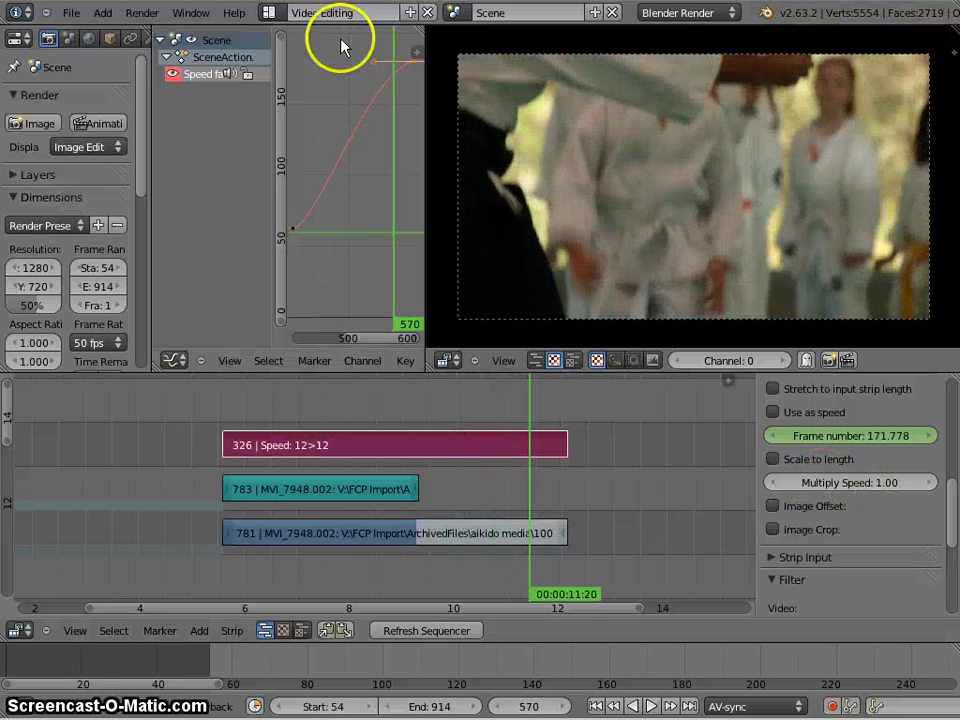
Pull the keyframe handle to reshape the speed ramp and frame the whole curve
drag(376, 66, 419, 200)
click(400, 452)
click(275, 395)
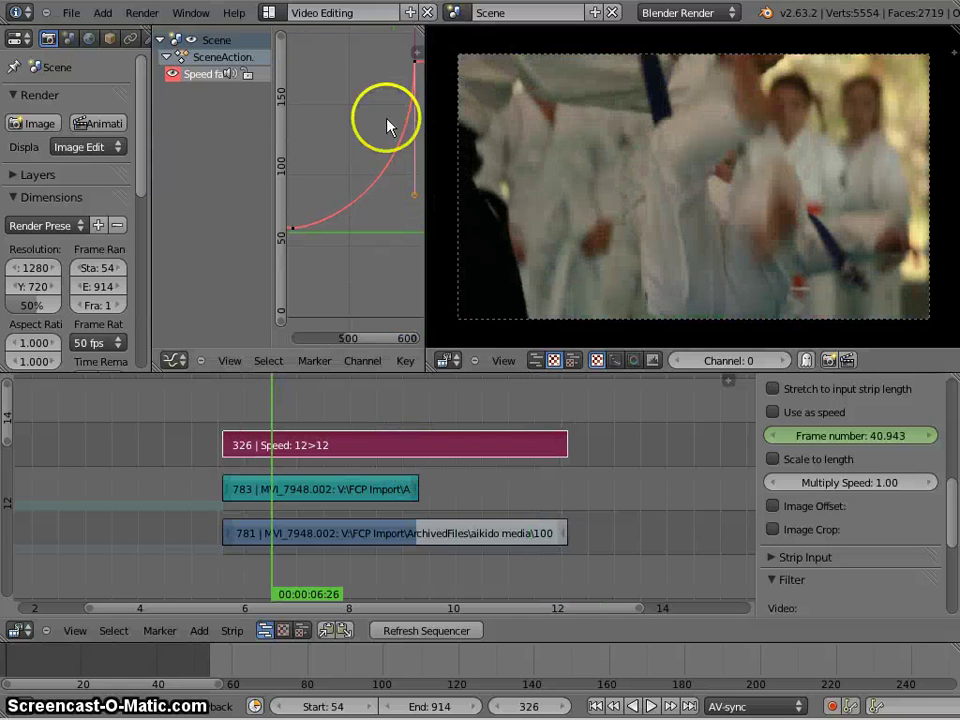
scroll(364, 150, down, 3)
middle_drag(392, 203, 332, 214)
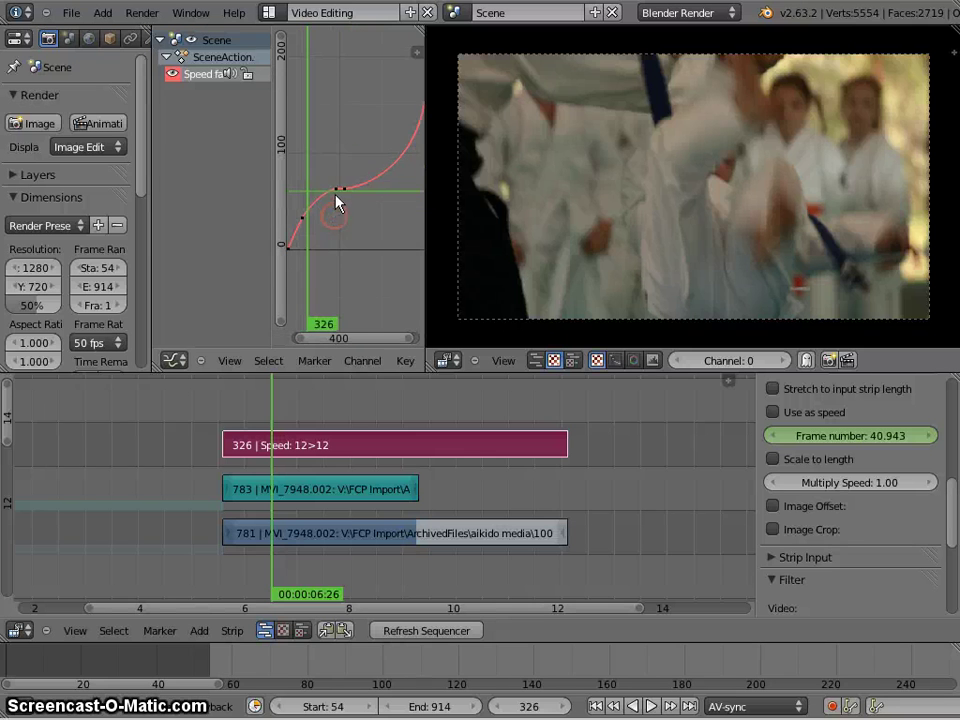
Play back the clip from around frames 280, 349 and 296 to review the new curve
click(225, 430)
key(alt+a)
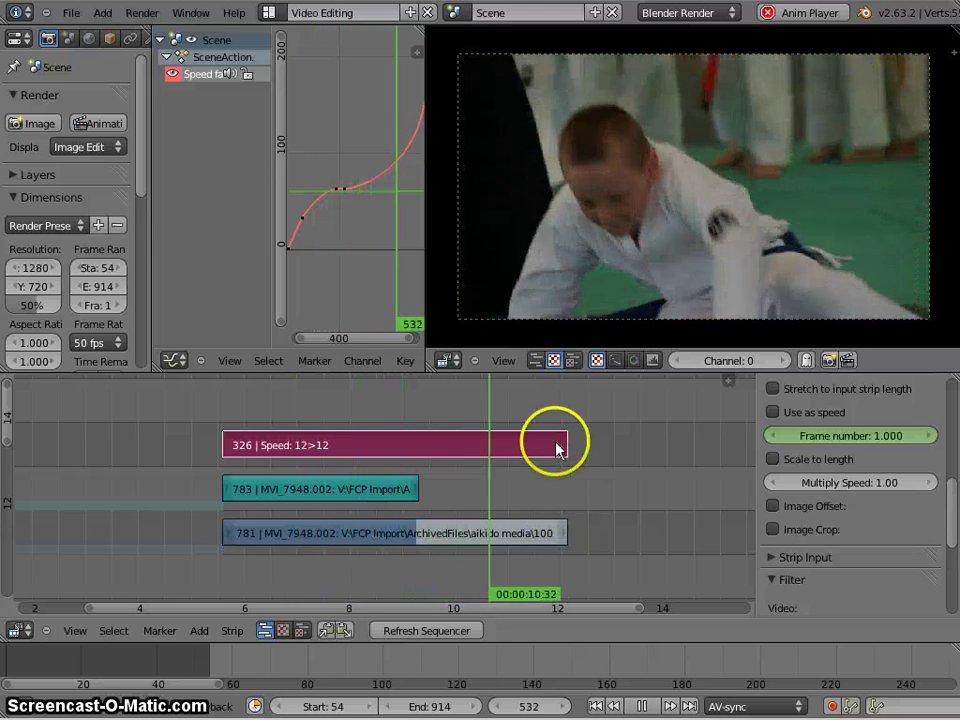
key(alt+a)
drag(542, 401, 248, 420)
key(alt+a)
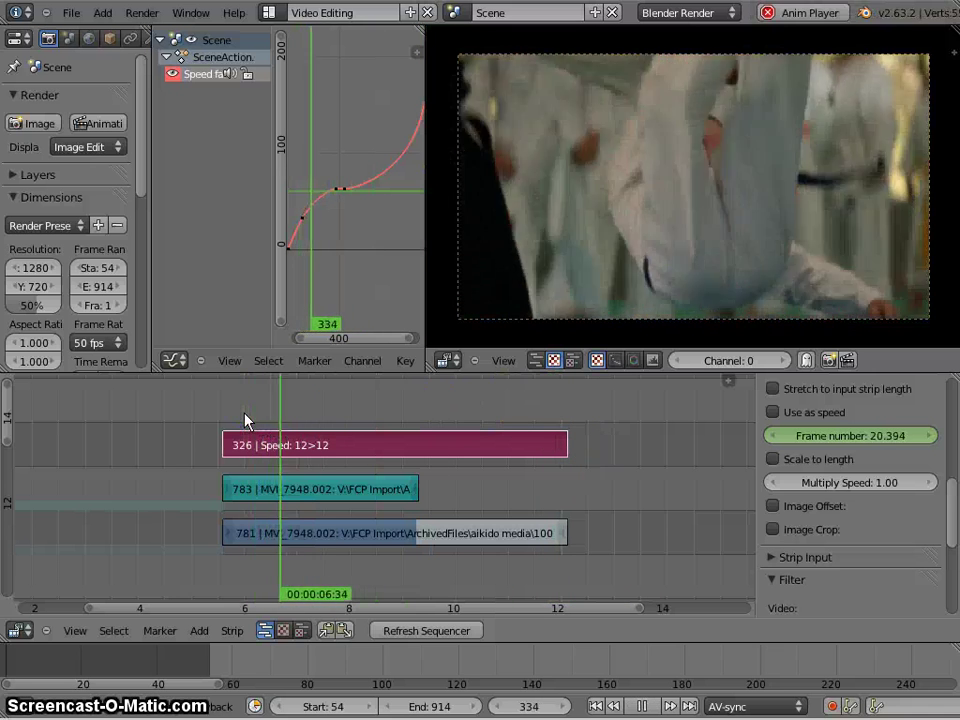
key(alt+a)
click(266, 420)
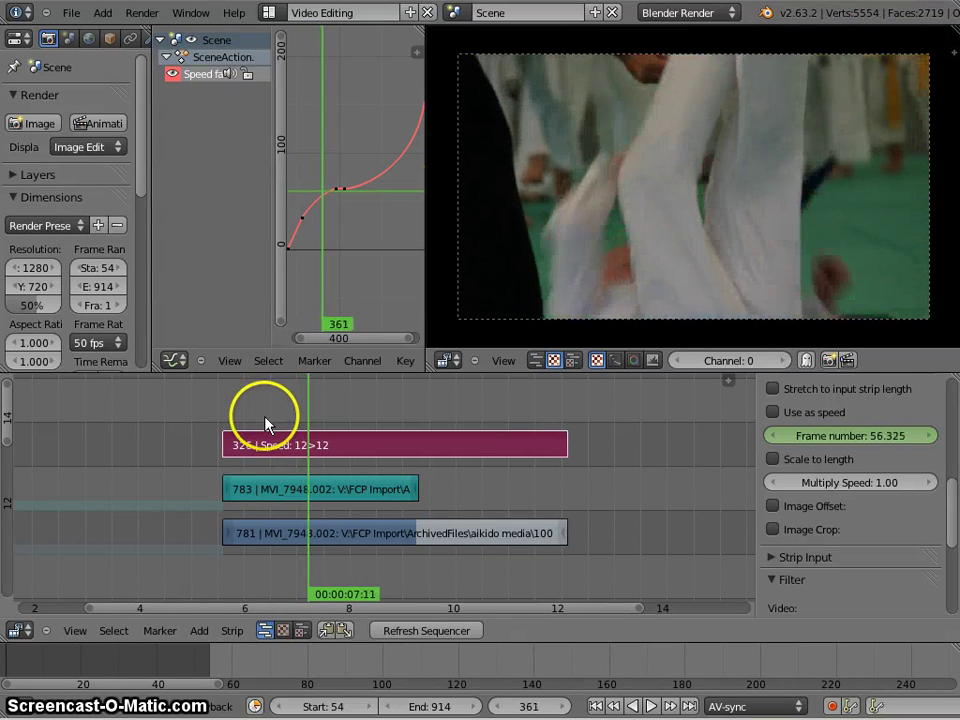
click(240, 420)
key(alt+a)
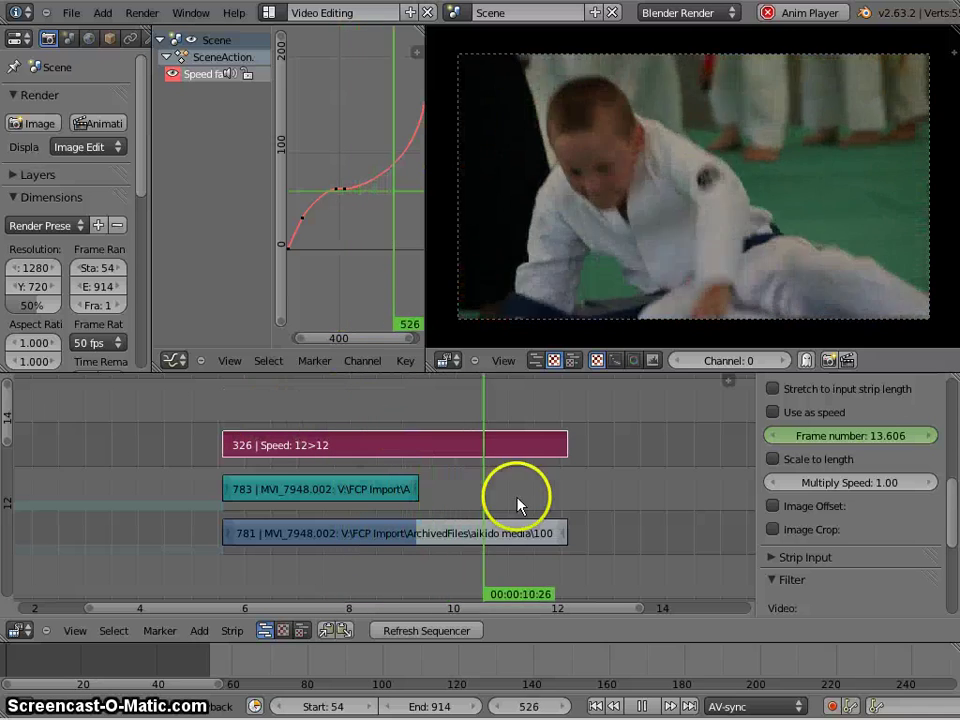
Stop playback and settle on frame 347, where the curve reads 51.076
middle_drag(508, 476, 428, 504)
key(alt+a)
key(Down)
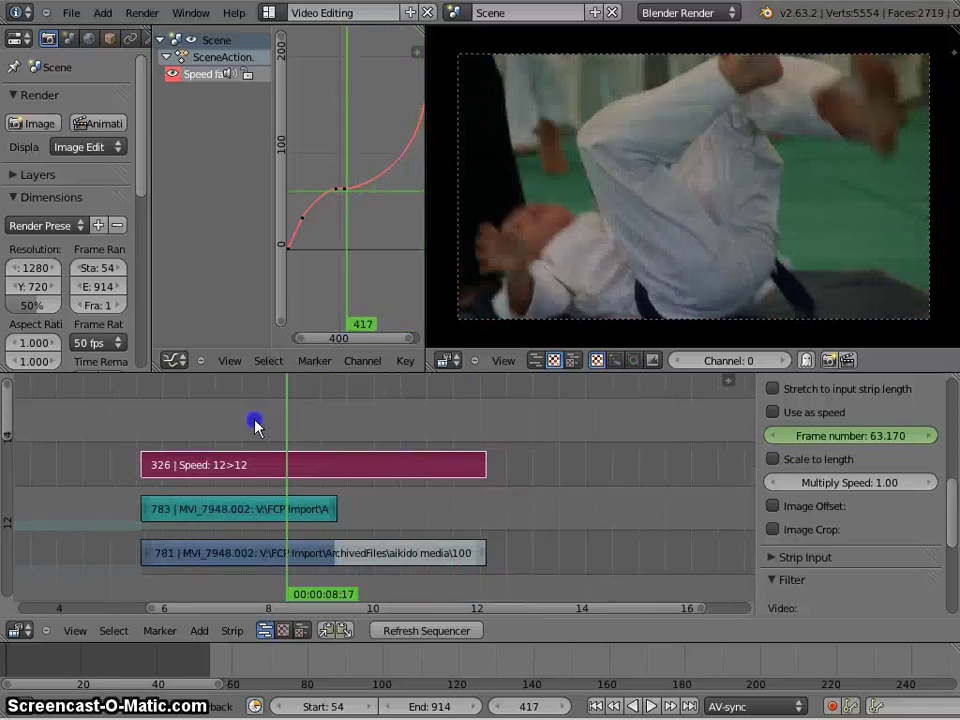
click(214, 430)
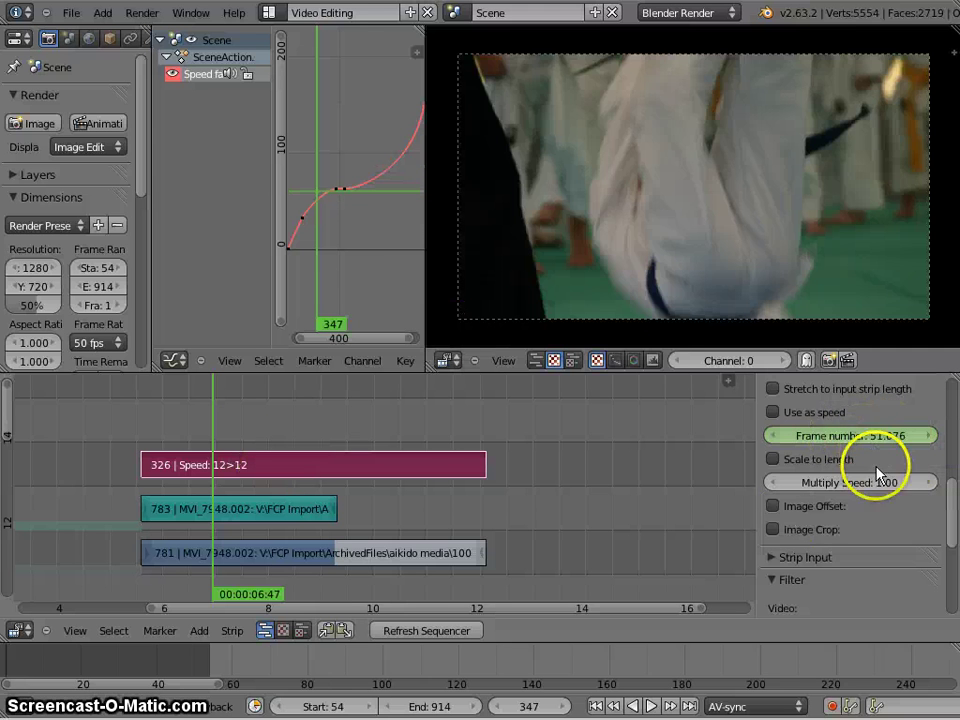
scroll(875, 480, up, 4)
scroll(875, 482, down, 3)
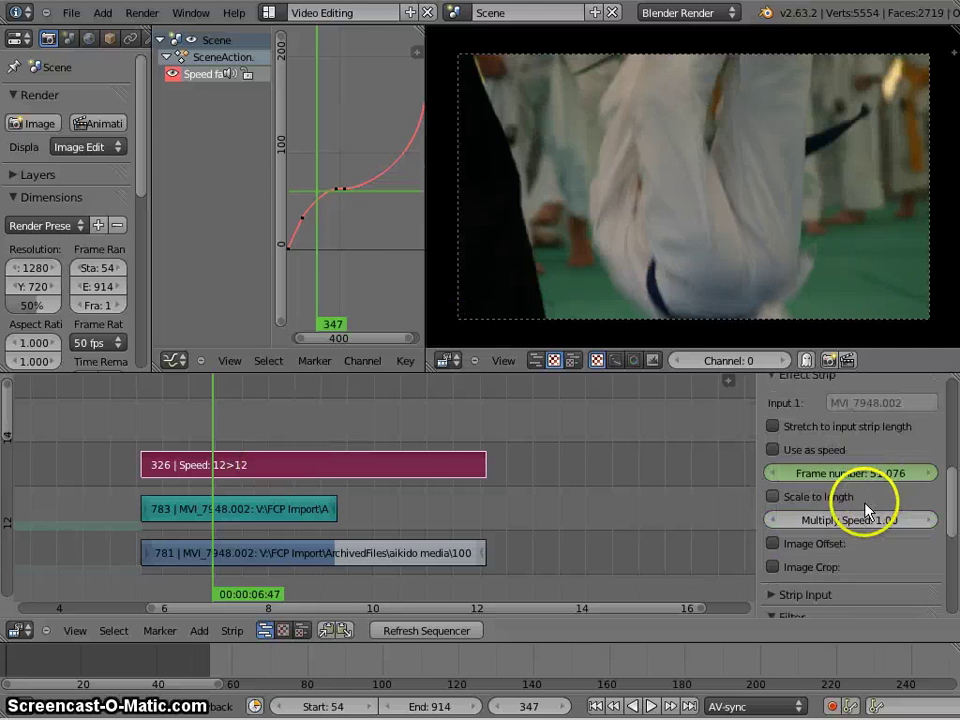